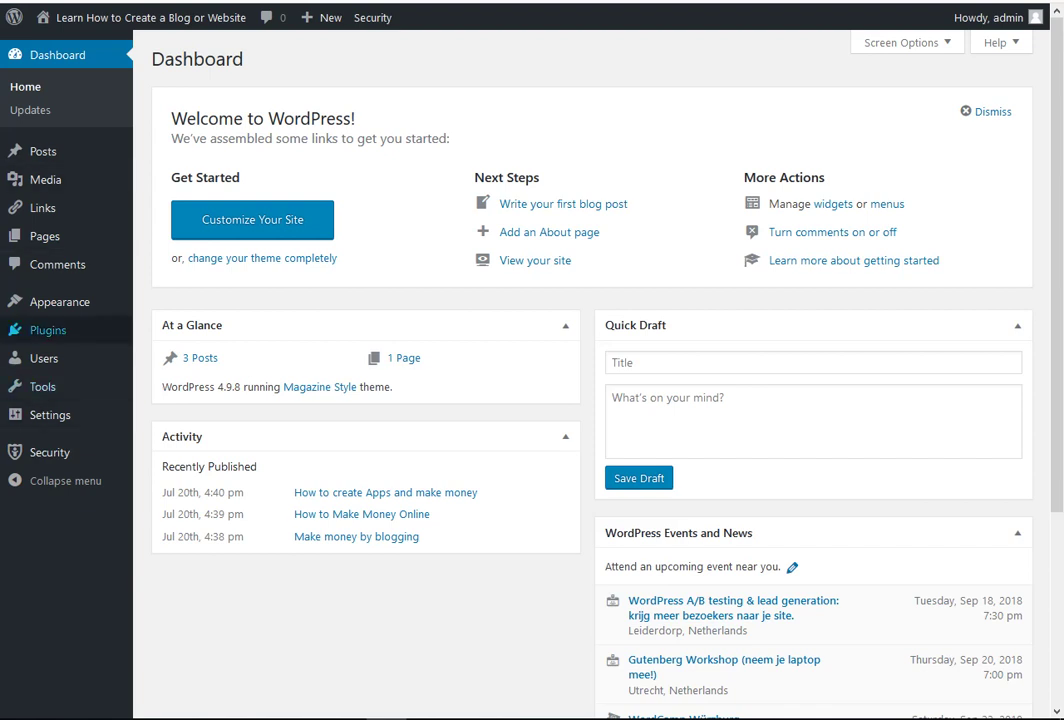
# - Go to the Add New plugins page from the Plugins menu in the admin sidebar
pyautogui.moveTo(48, 330)
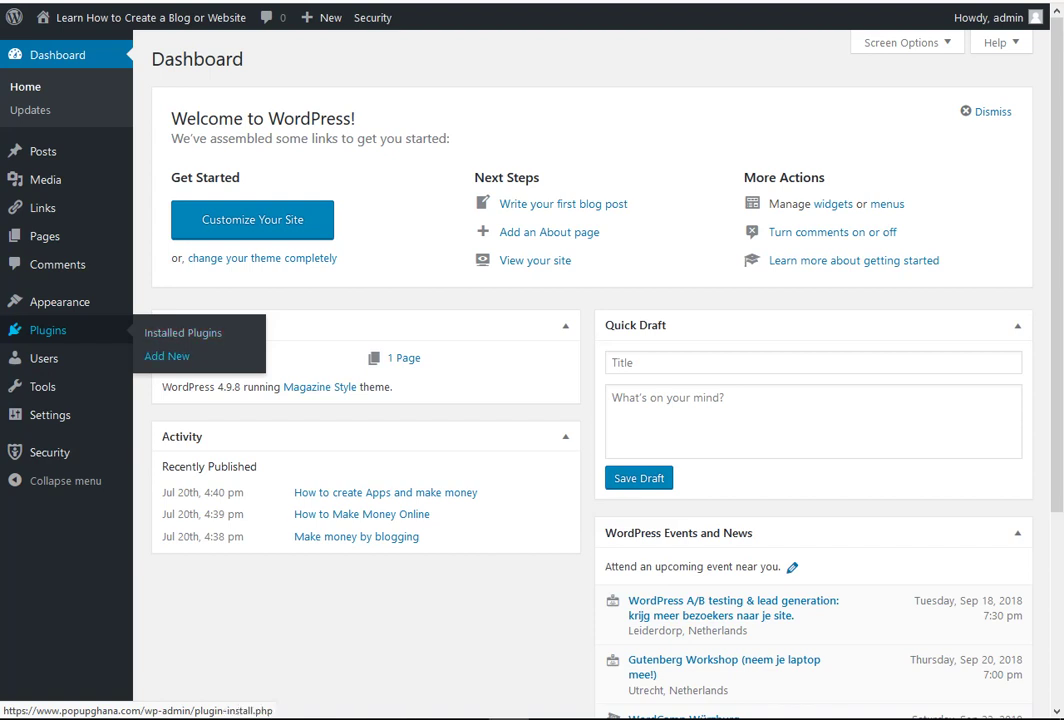
pyautogui.click(167, 356)
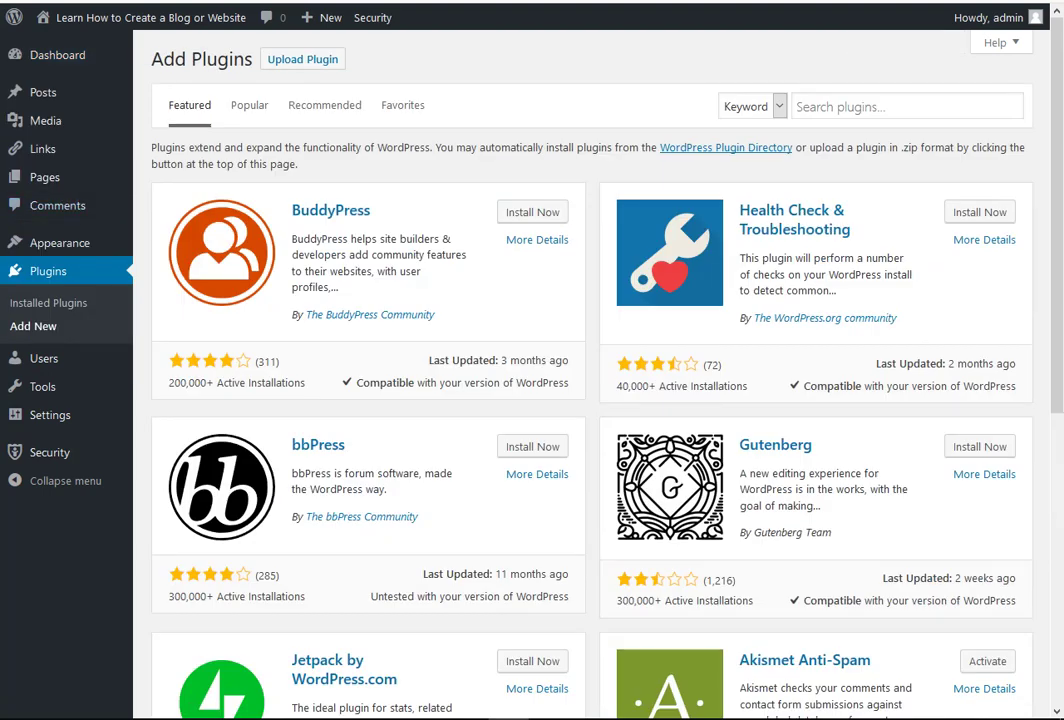
# - Search for 'visual form builder', then install and activate the Visual Form Builder plugin
pyautogui.click(907, 106)
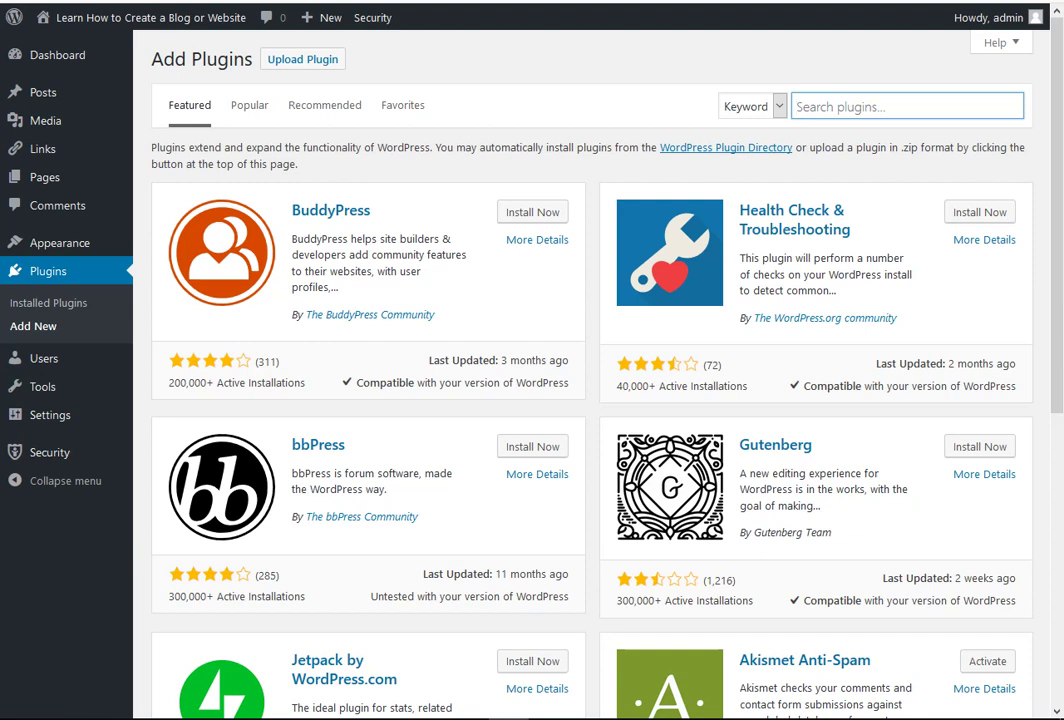
pyautogui.write('visu')
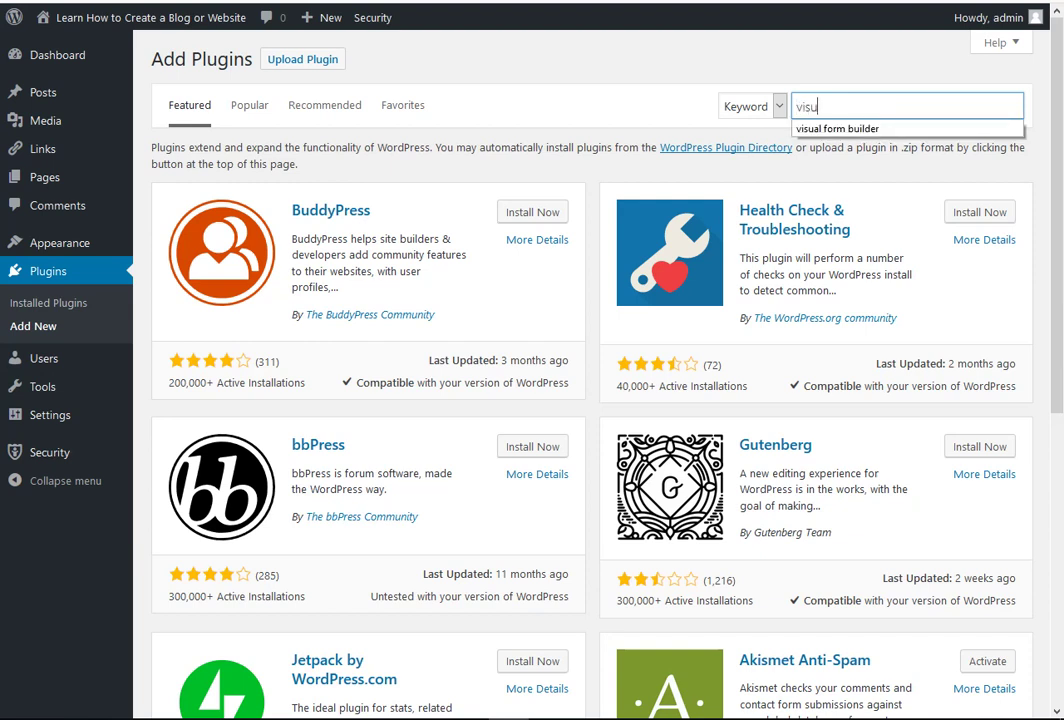
pyautogui.write('al form builder')
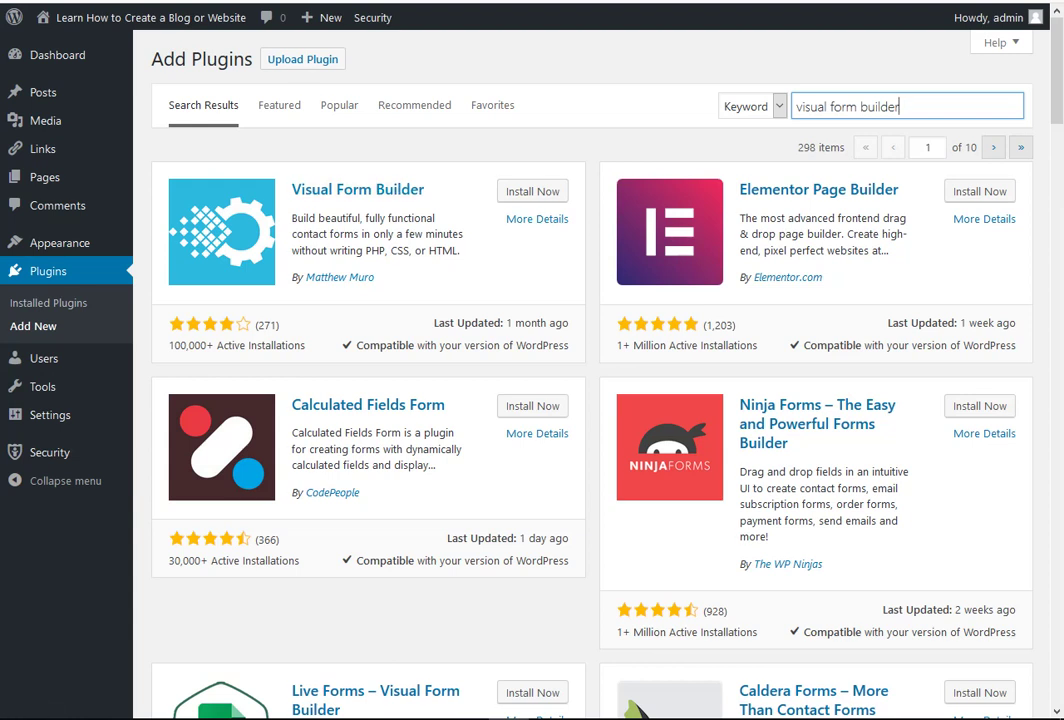
pyautogui.click(532, 191)
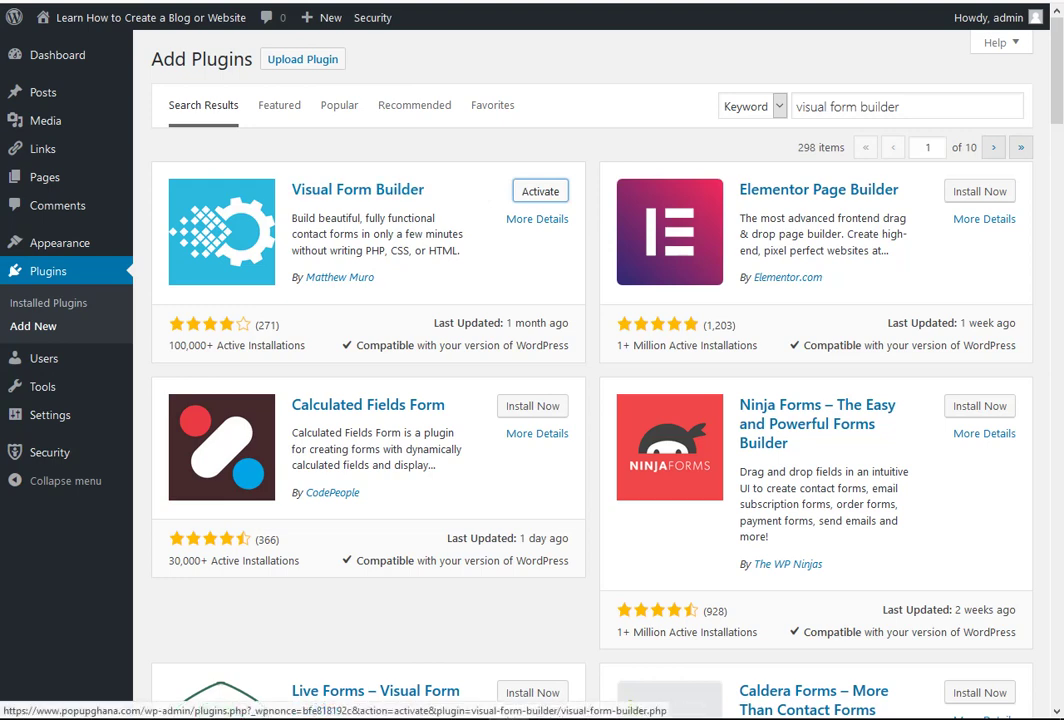
pyautogui.click(540, 191)
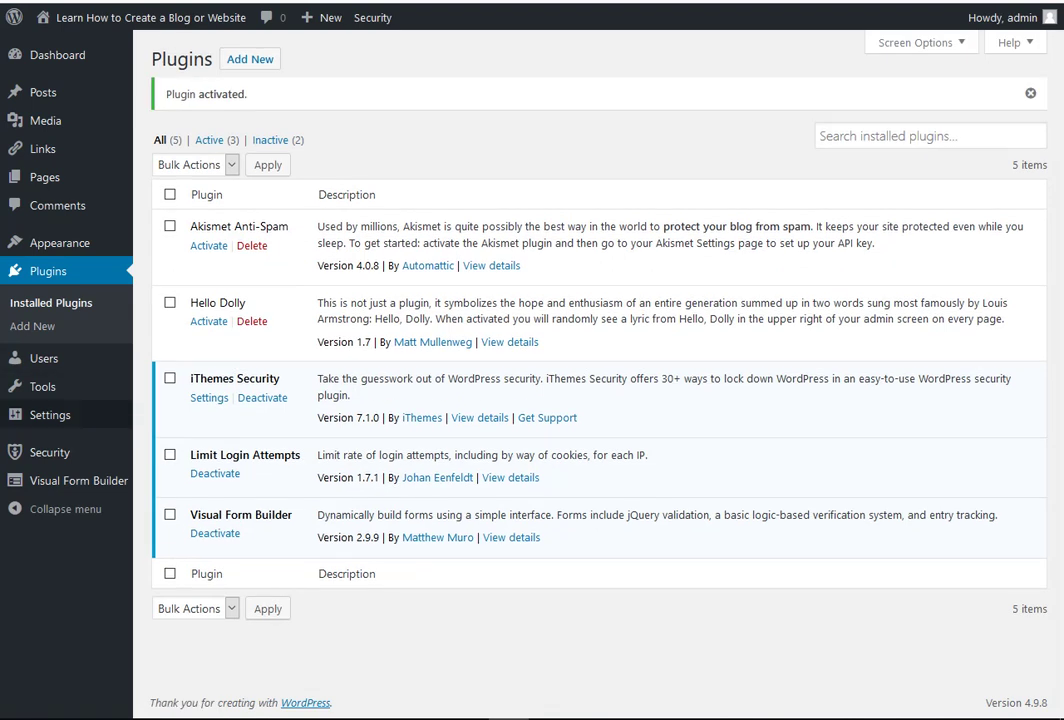
# - Open the Visual Form Builder Settings page from the sidebar menu
pyautogui.moveTo(78, 480)
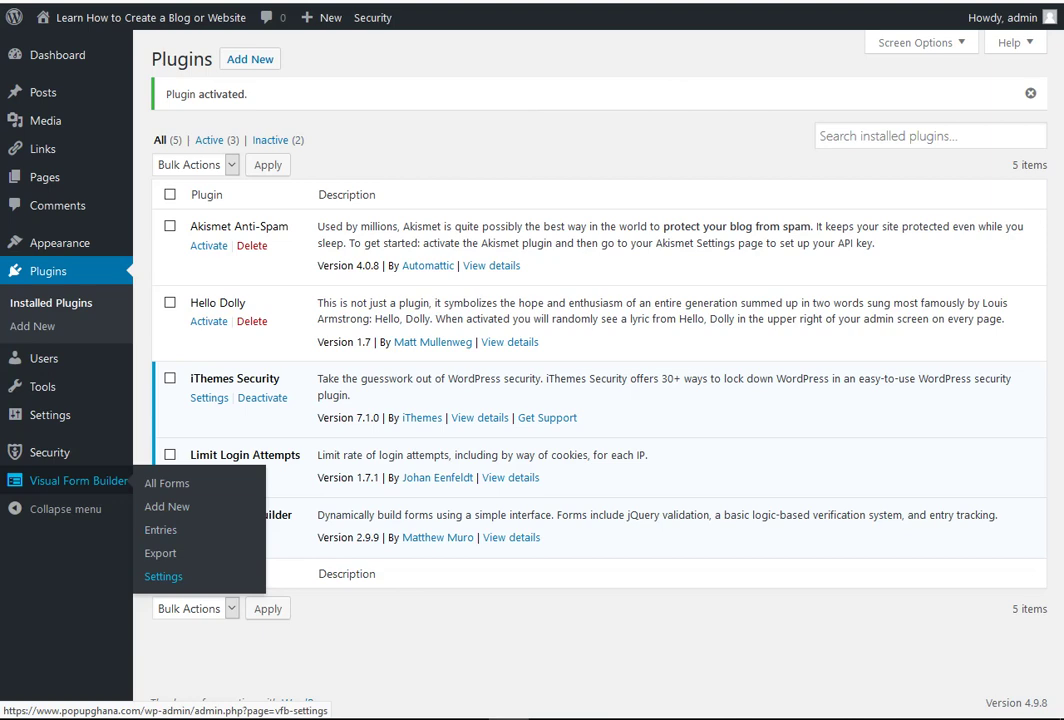
pyautogui.click(163, 576)
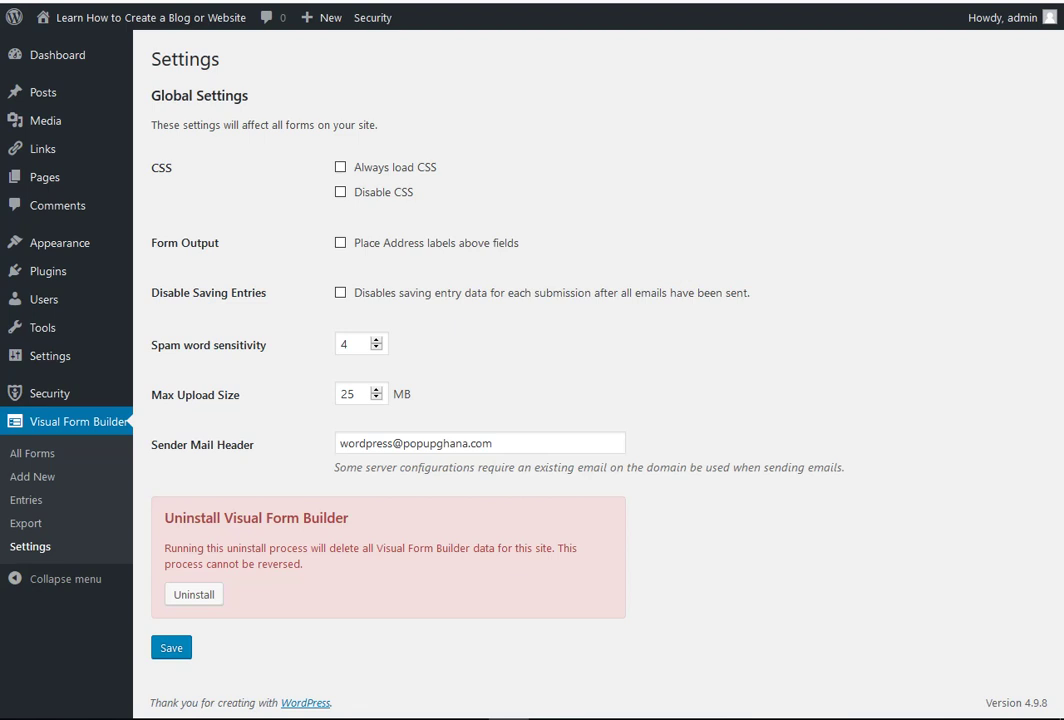
# - Replace the Sender Mail Header address with the owner's e-mail address
pyautogui.moveTo(340, 443); pyautogui.dragTo(494, 443)
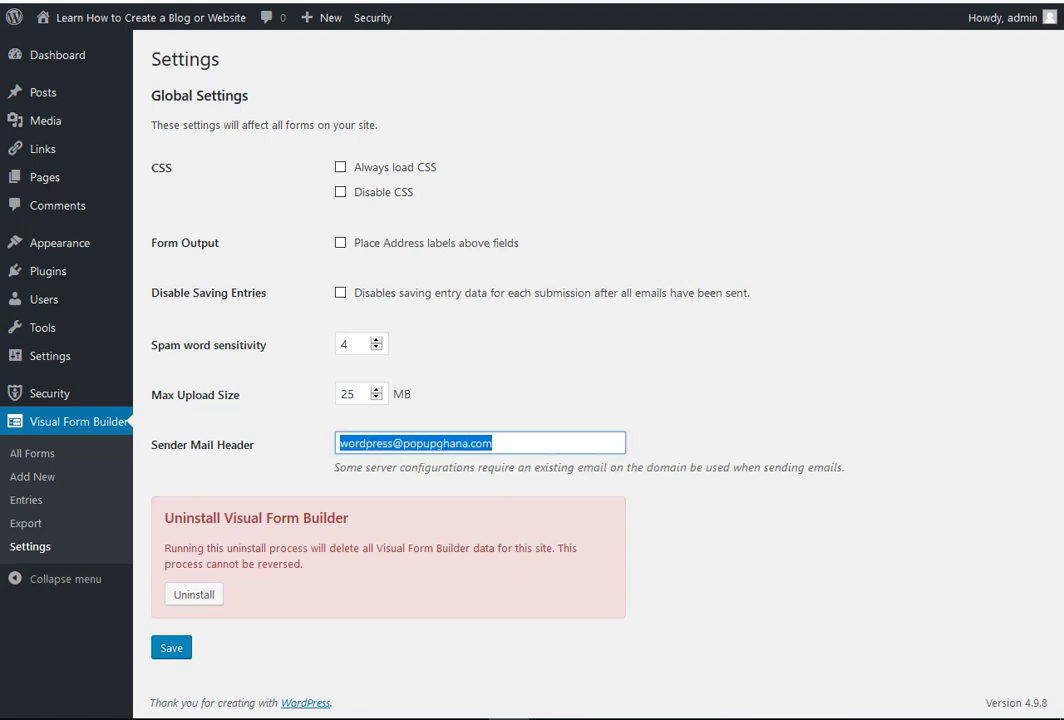
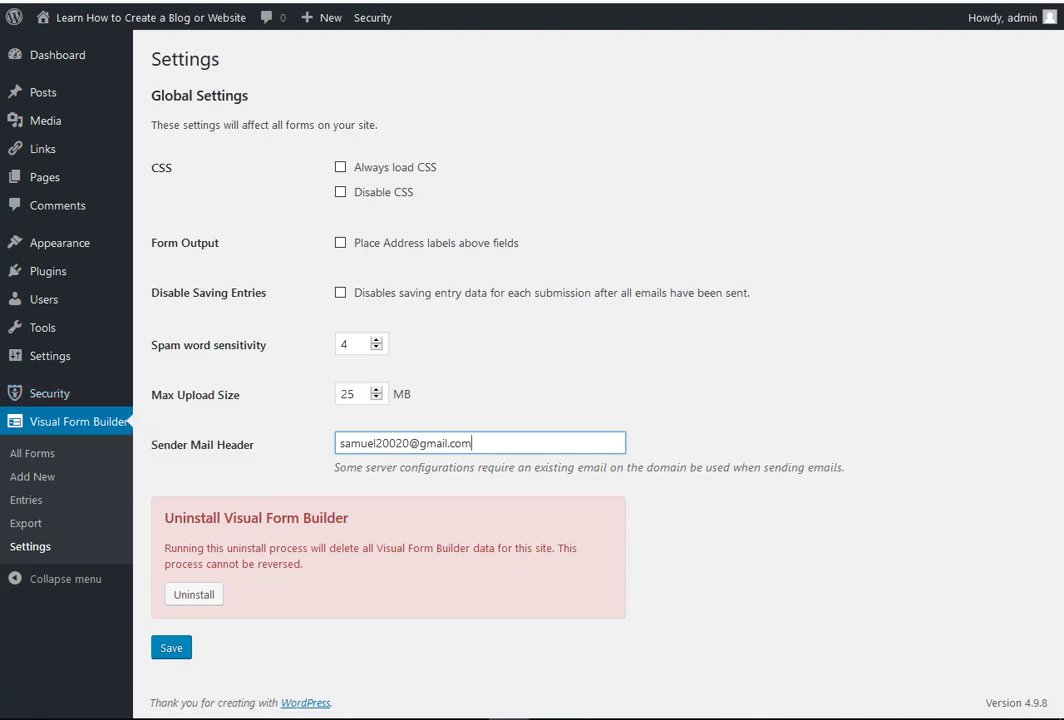
# - Change Max Upload Size from 25 to 800 MB and save the settings
pyautogui.click(355, 394)
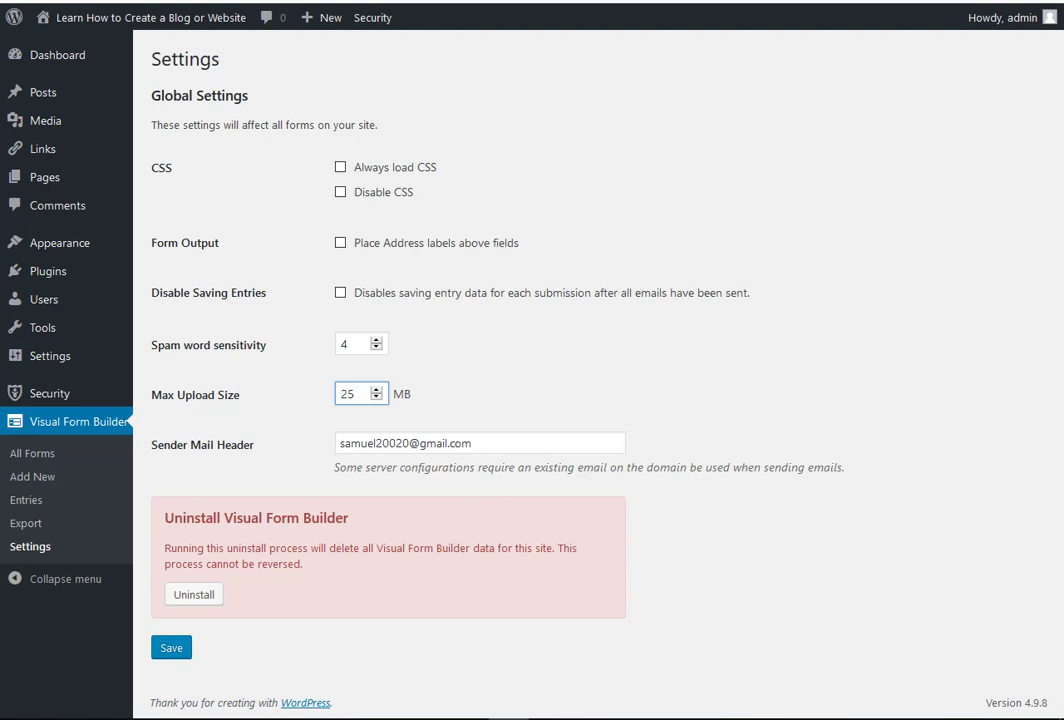
pyautogui.hotkey('ctrl', 'a')
pyautogui.write('800')
pyautogui.press('Return')
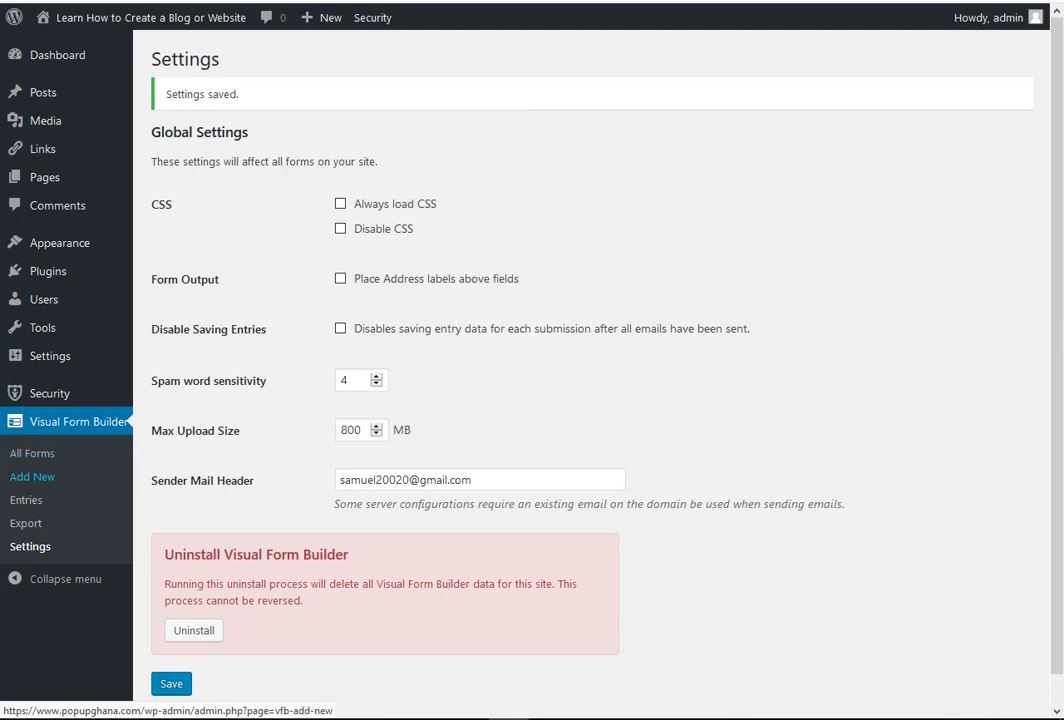
# - Start a new form named 'Application Form' with company name 'Popup Ghana'
pyautogui.click(32, 476)
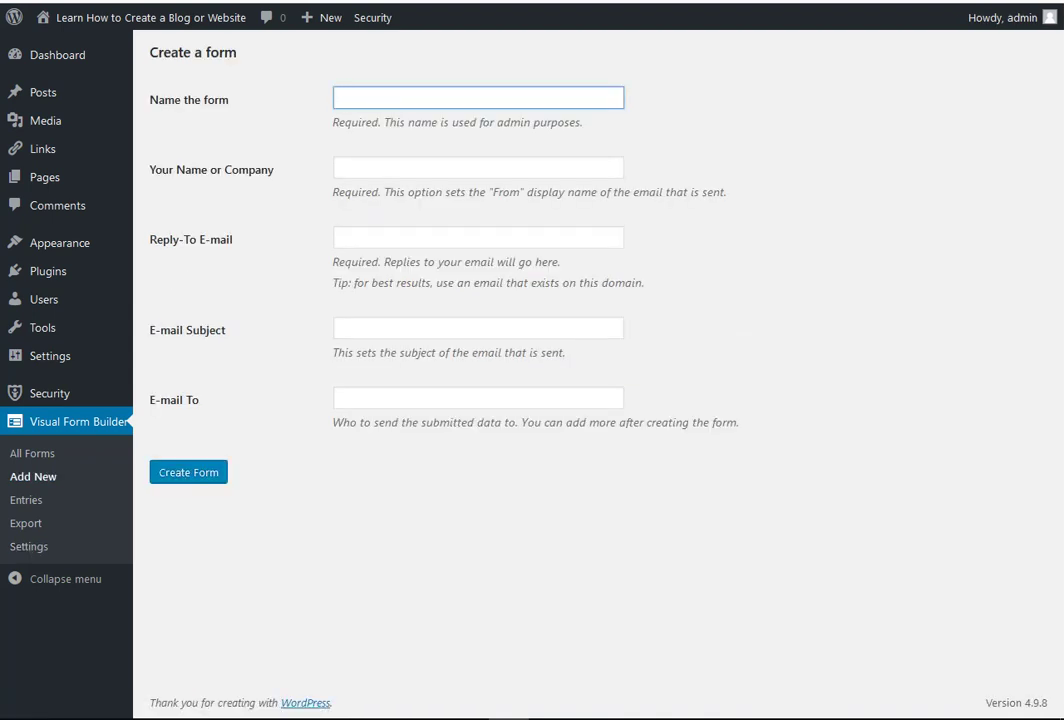
pyautogui.write('Application Form')
pyautogui.click(340, 168)
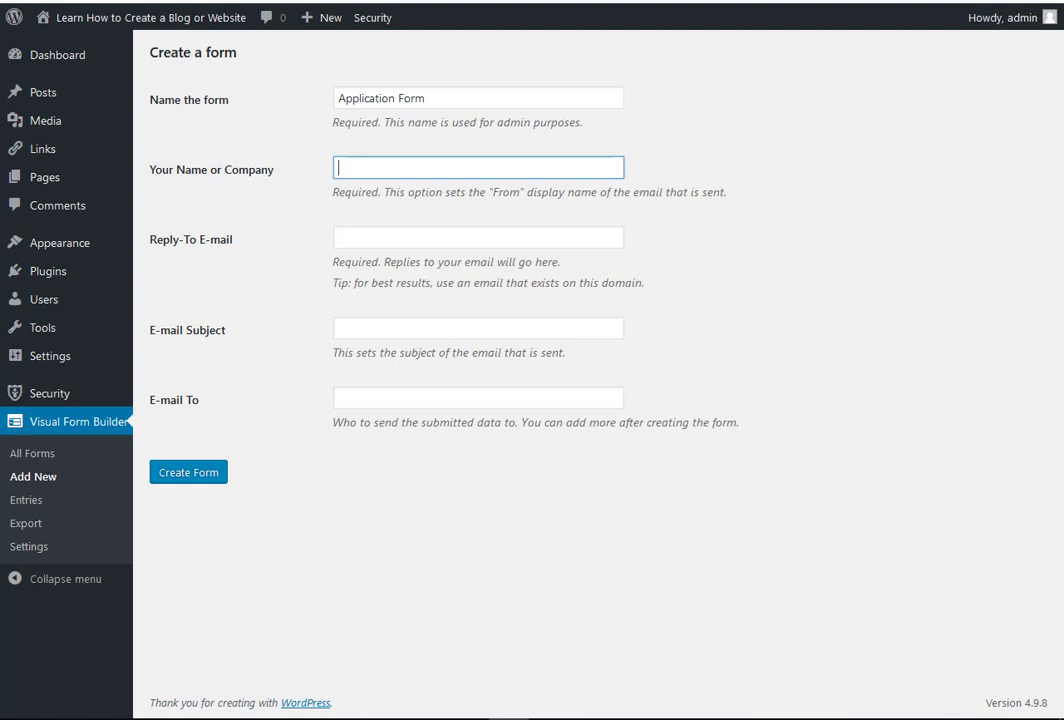
pyautogui.write('Popup Ghana')
# - Enter the owner's e-mail as Reply-To and the subject 'Job Application'
pyautogui.click(340, 238)
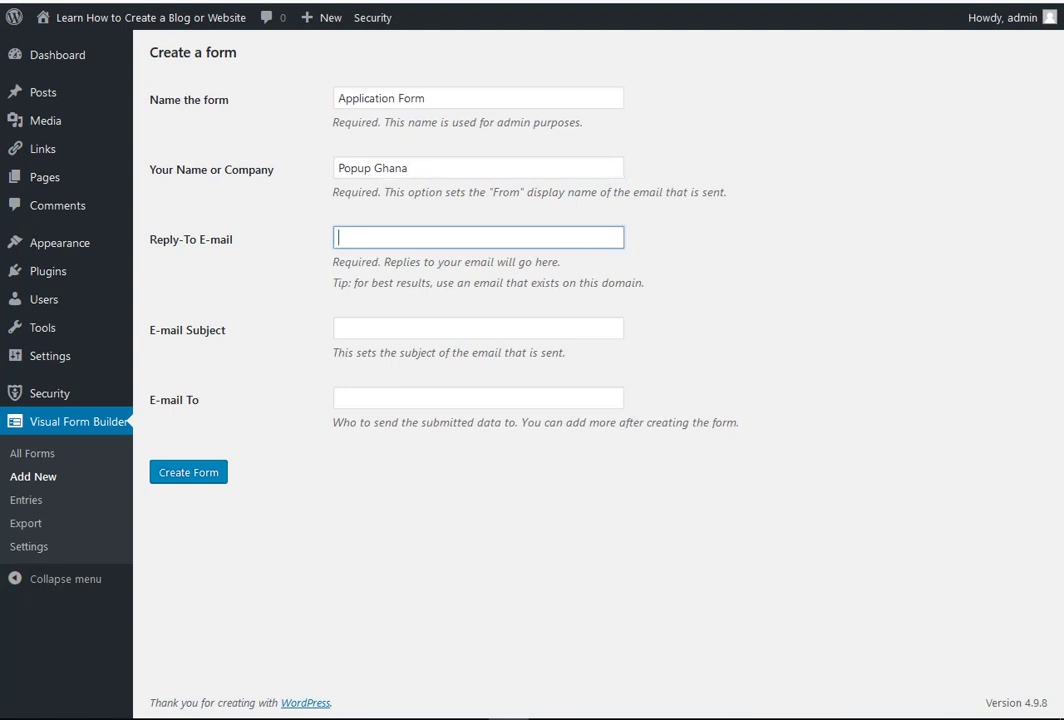
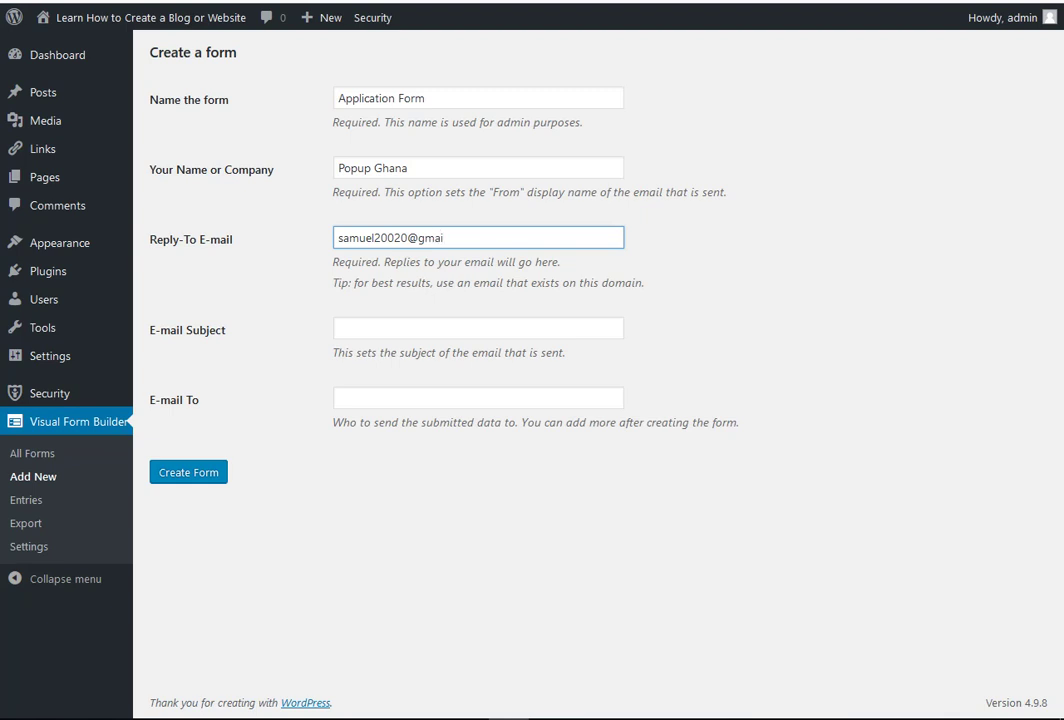
pyautogui.press('Tab')
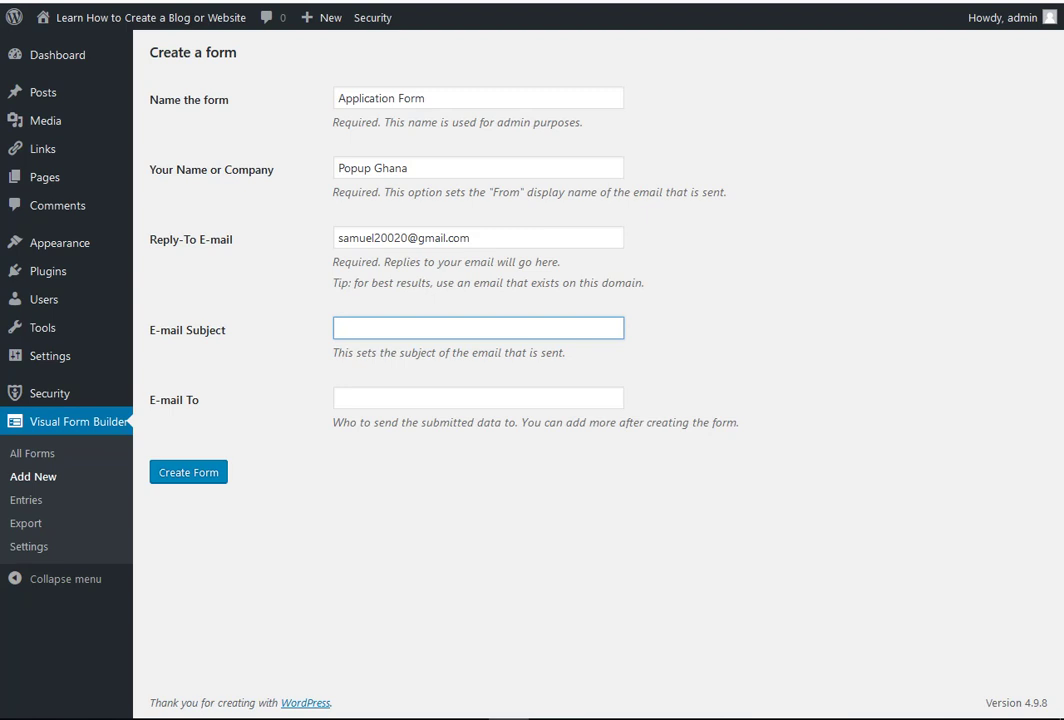
pyautogui.write('Job Application')
# - Fill the E-mail To field with the owner's address and create the form
pyautogui.click(339, 398)
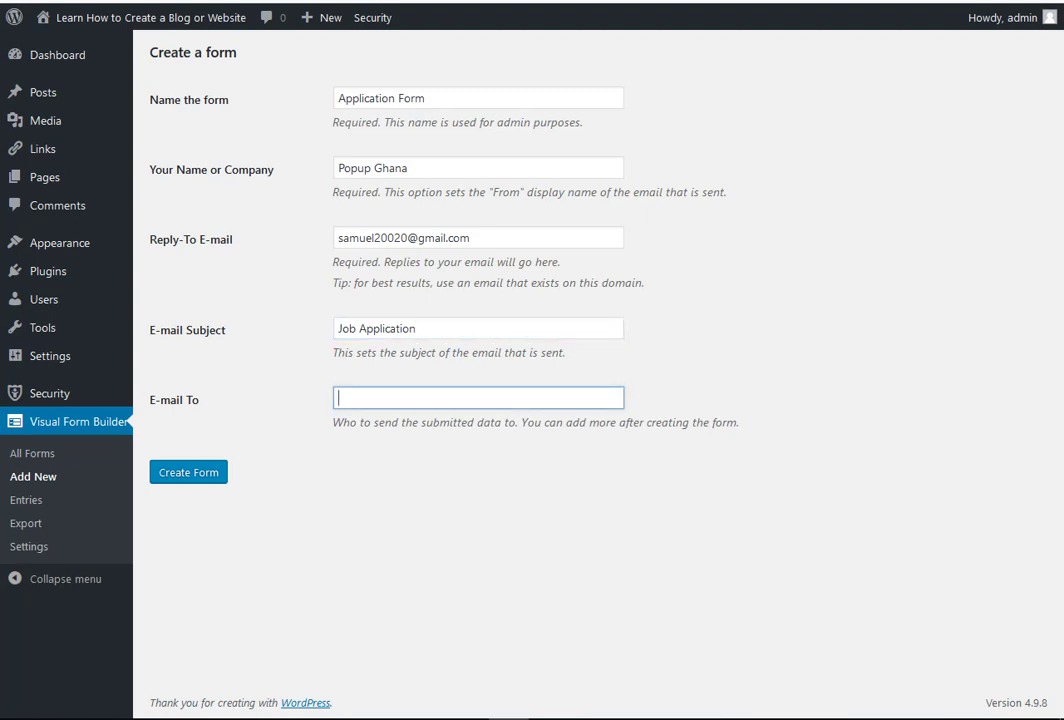
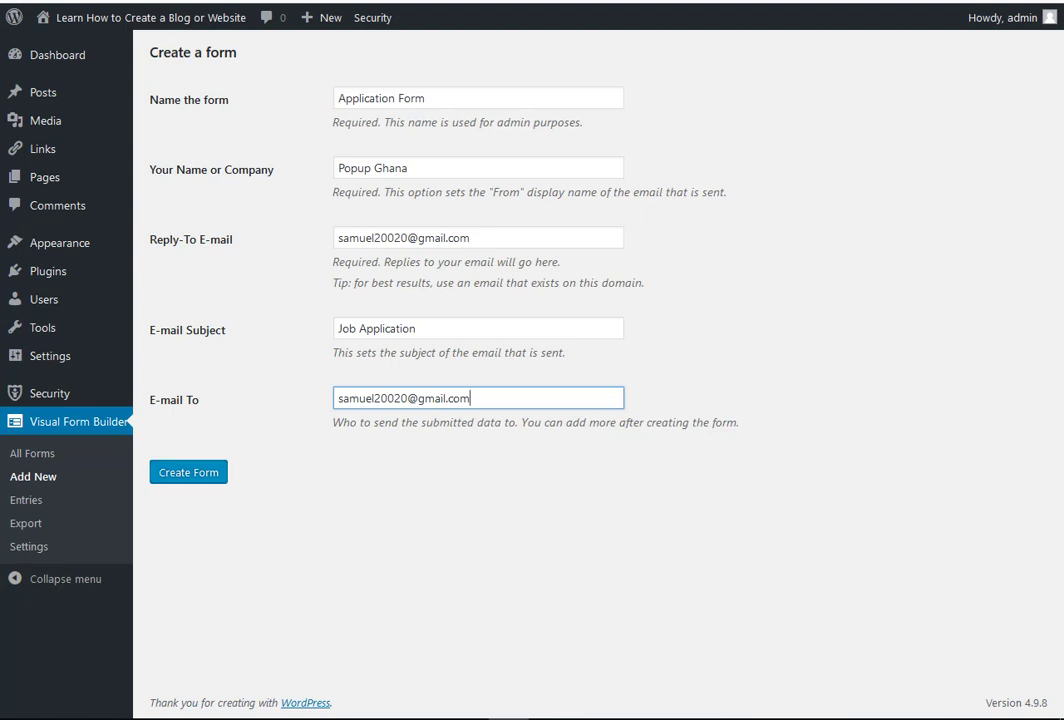
pyautogui.press('Tab')
pyautogui.press('Return')
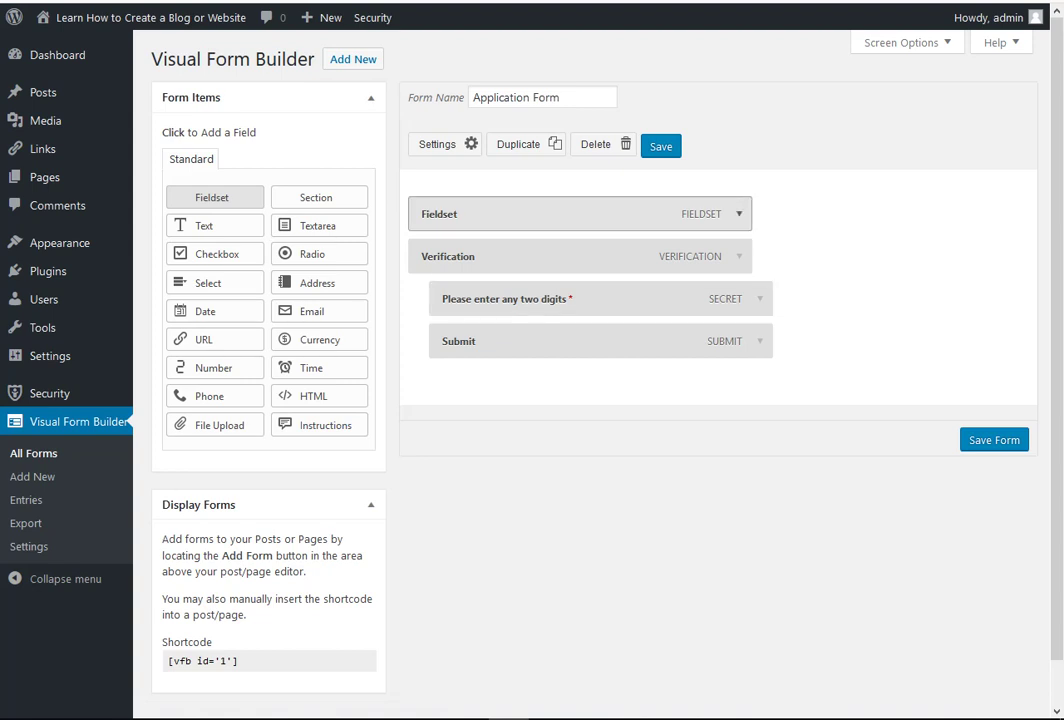
# - Change the fieldset legend to 'Job Application Form' and save the form
pyautogui.click(739, 214)
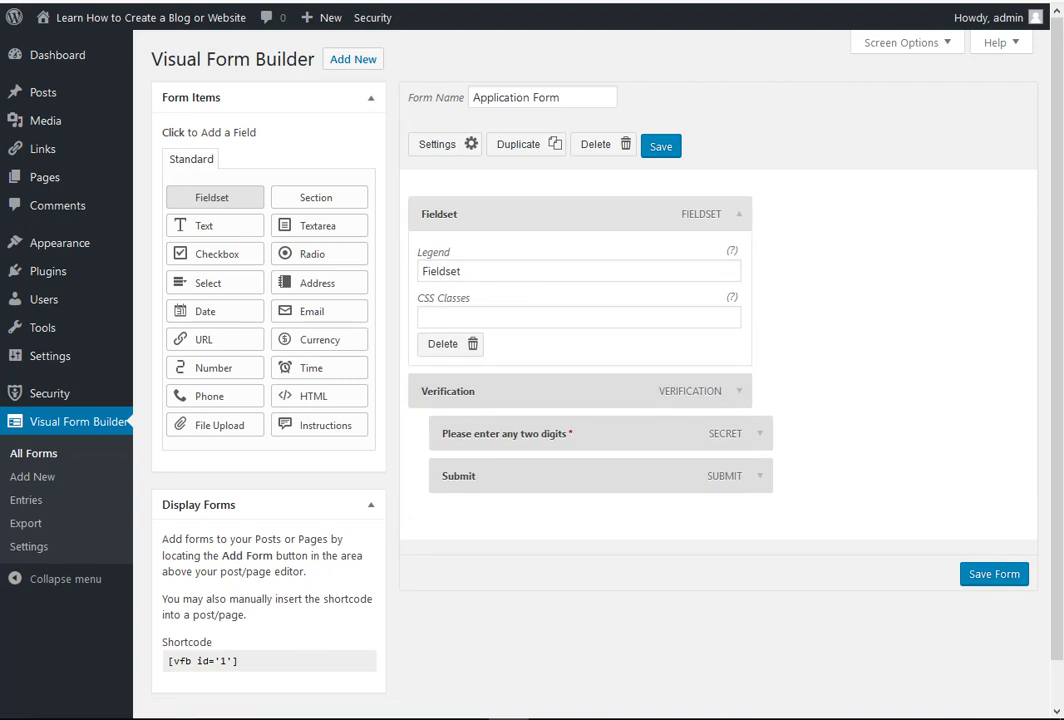
pyautogui.moveTo(461, 271); pyautogui.dragTo(421, 271)
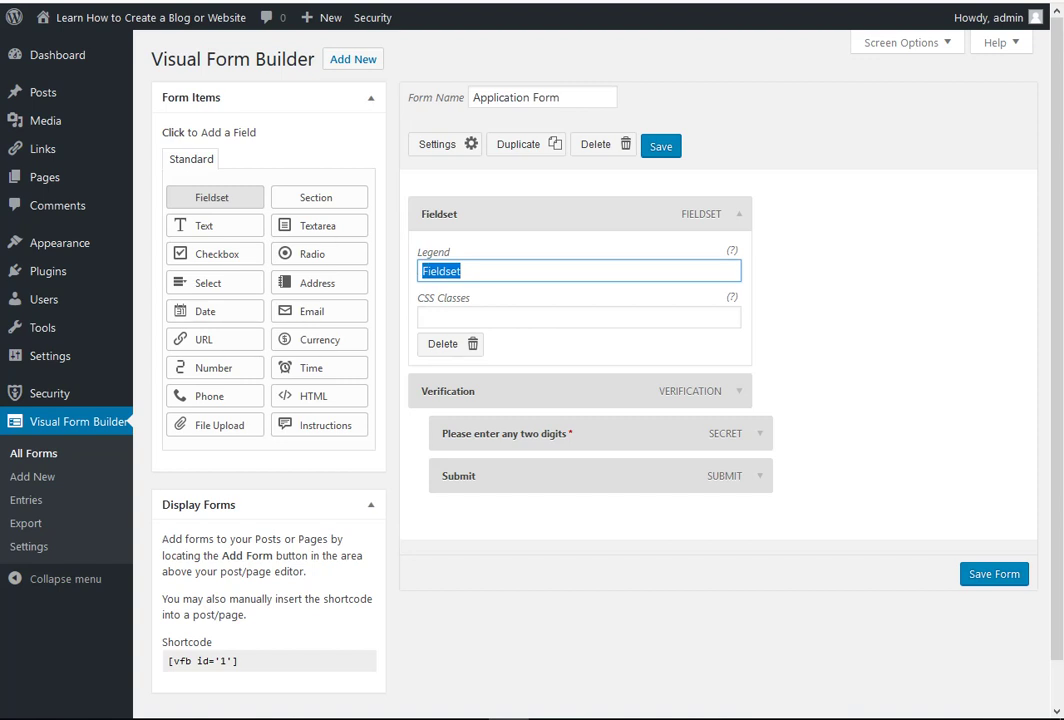
pyautogui.write('Job Appl')
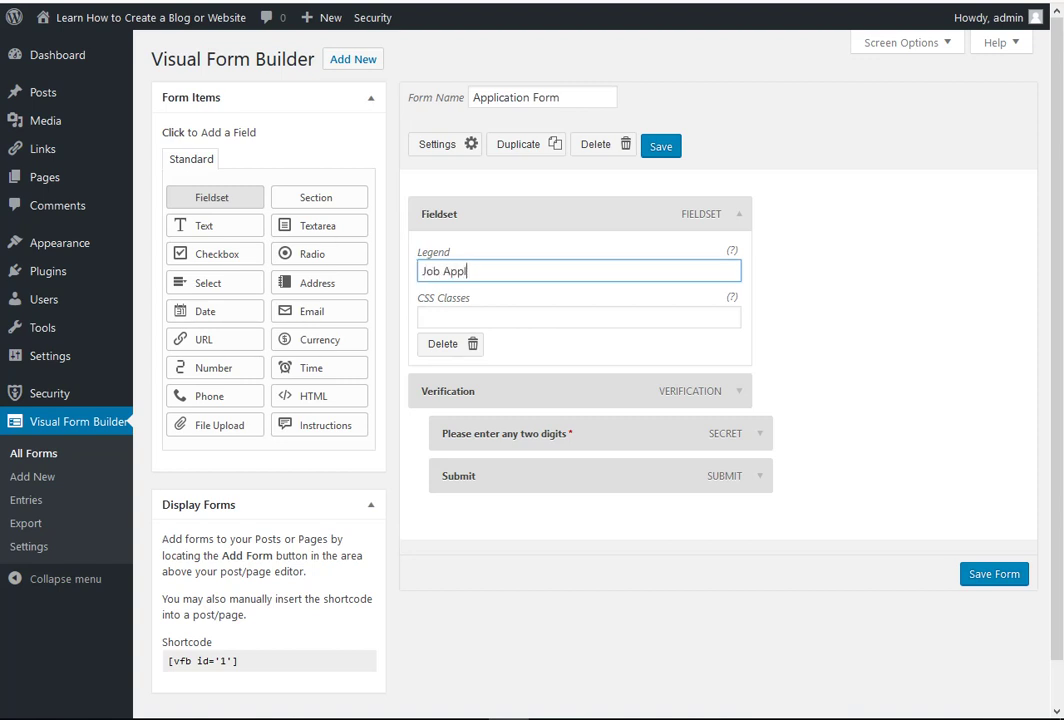
pyautogui.write('ication Form')
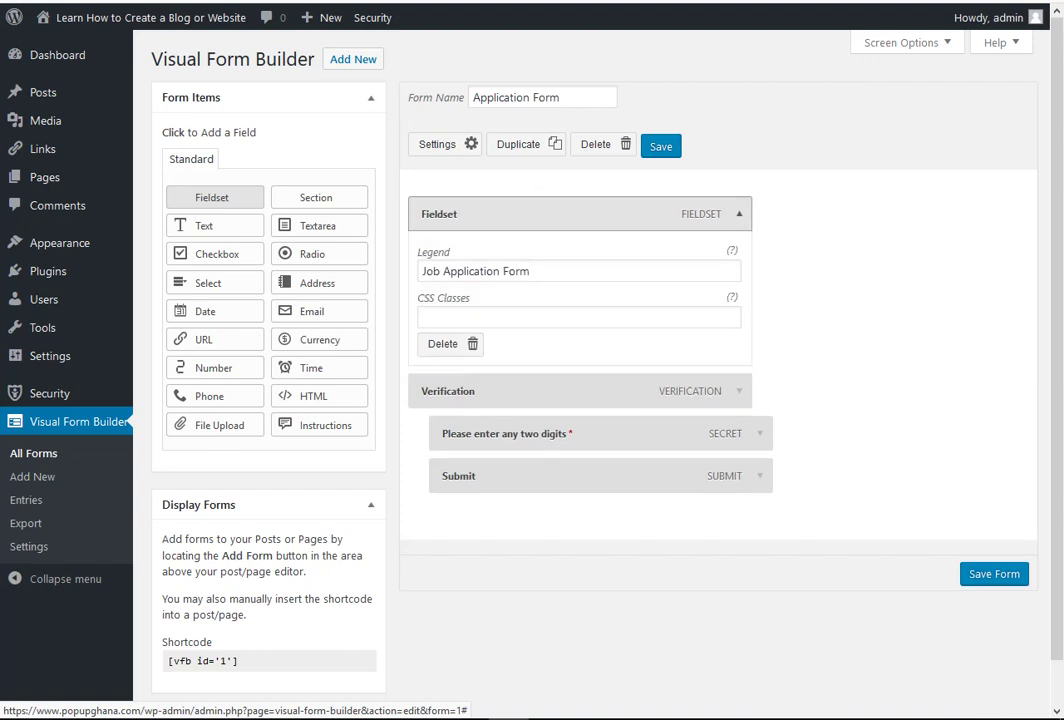
pyautogui.click(739, 213)
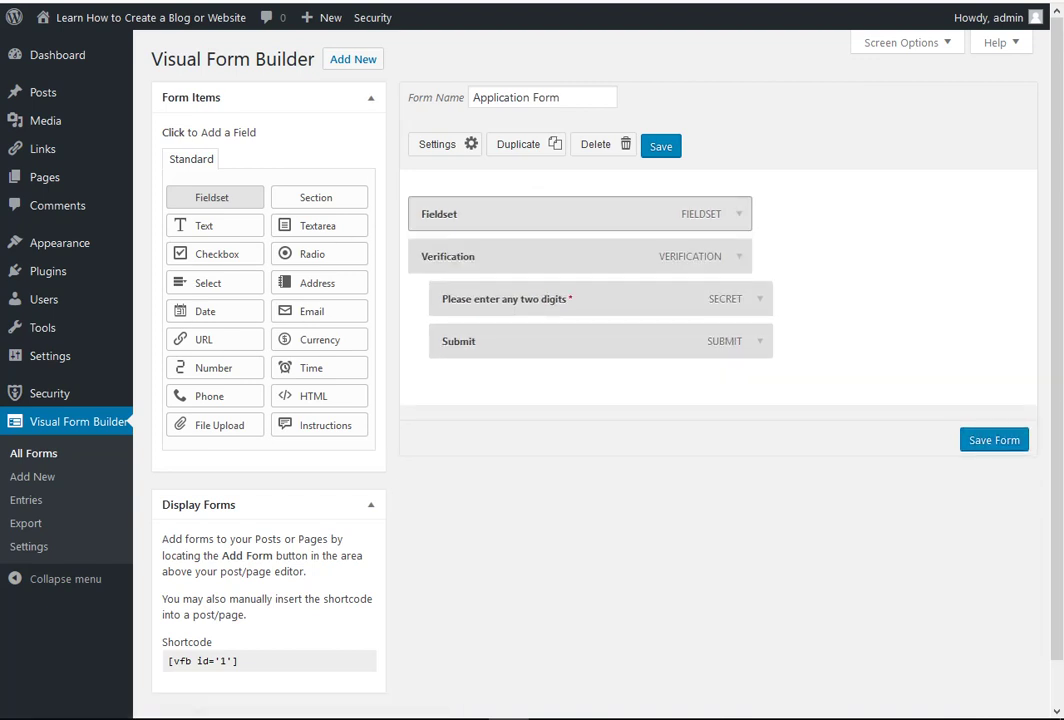
pyautogui.click(739, 213)
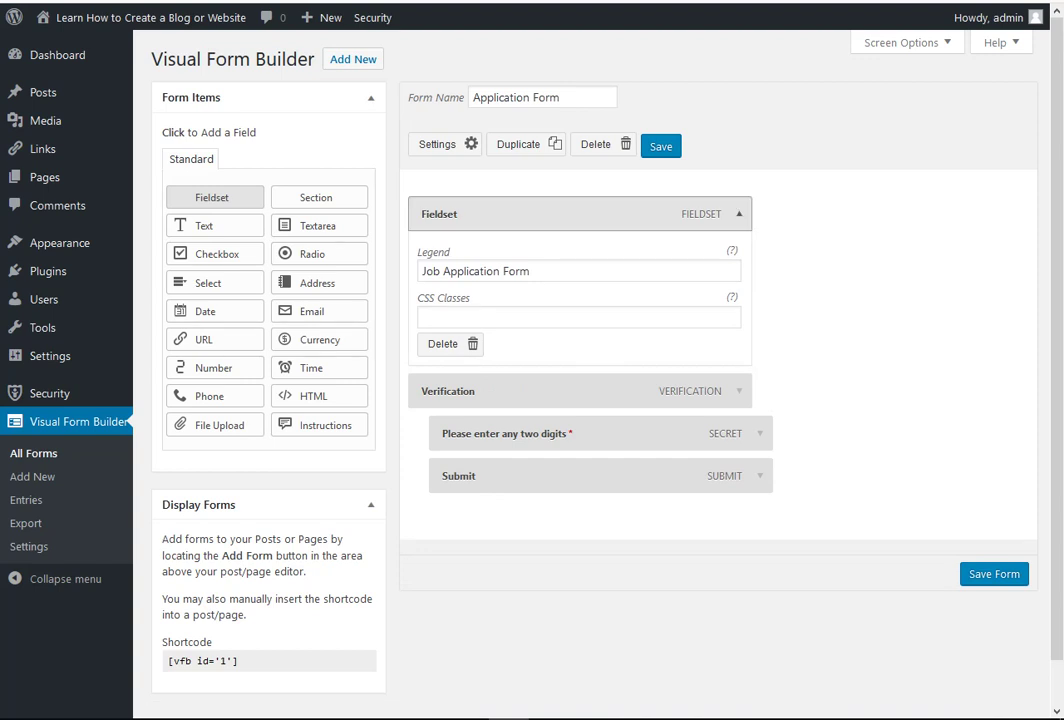
pyautogui.click(739, 213)
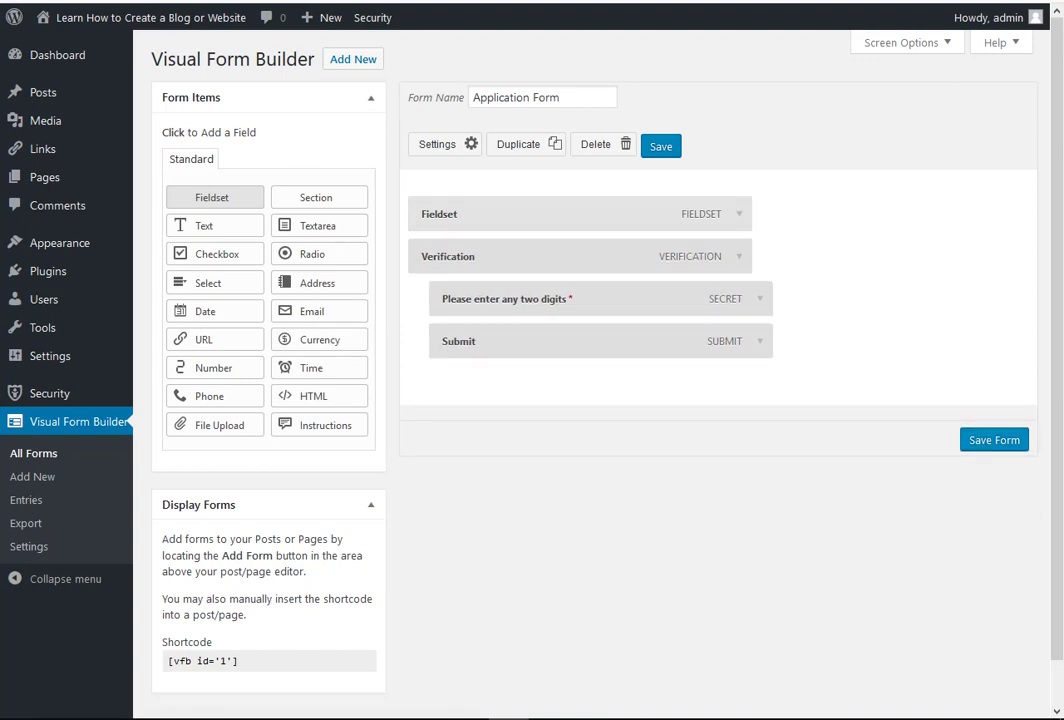
pyautogui.click(994, 440)
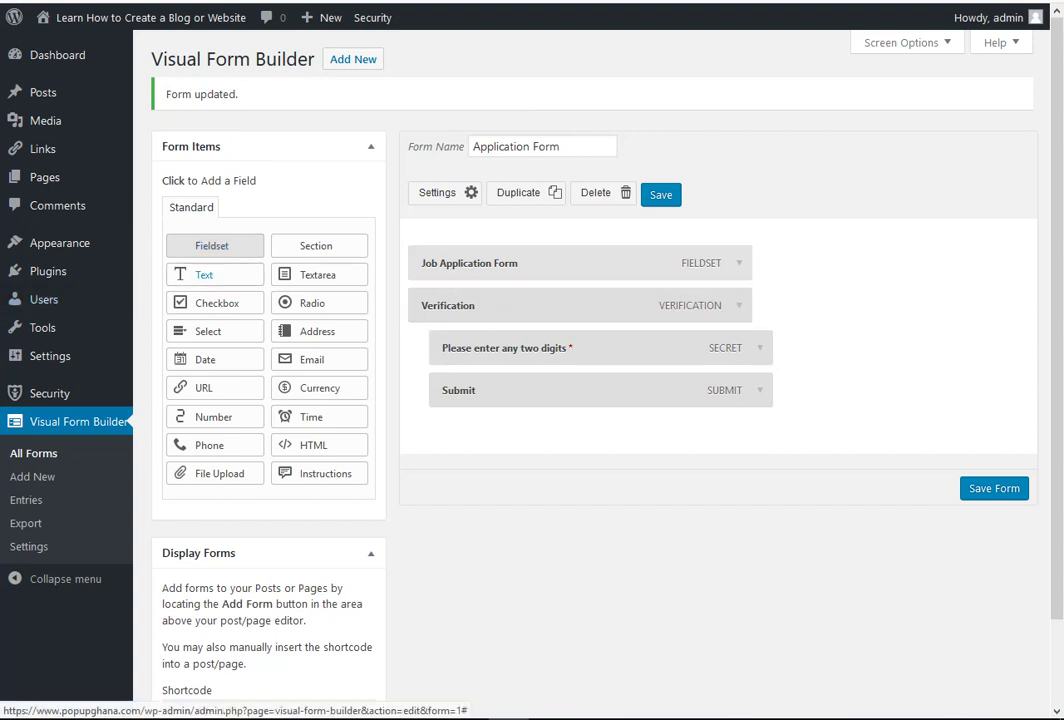
# - Add a Text field named 'Name of Applicant', set Required to Yes, and save
pyautogui.click(208, 274)
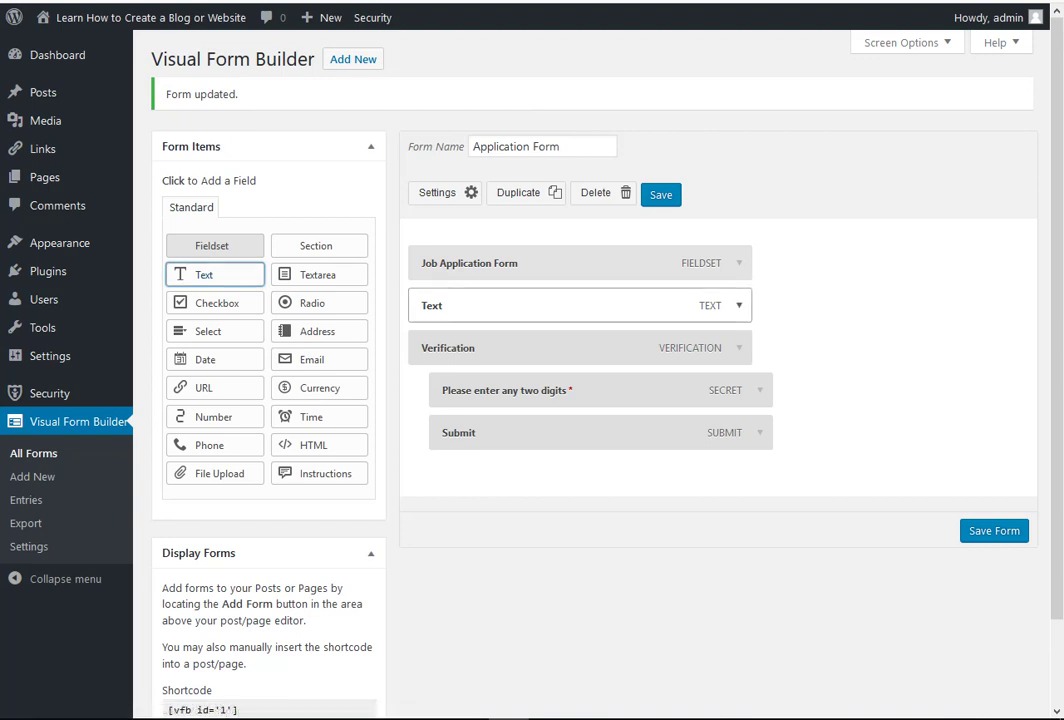
pyautogui.click(739, 305)
pyautogui.click(446, 362)
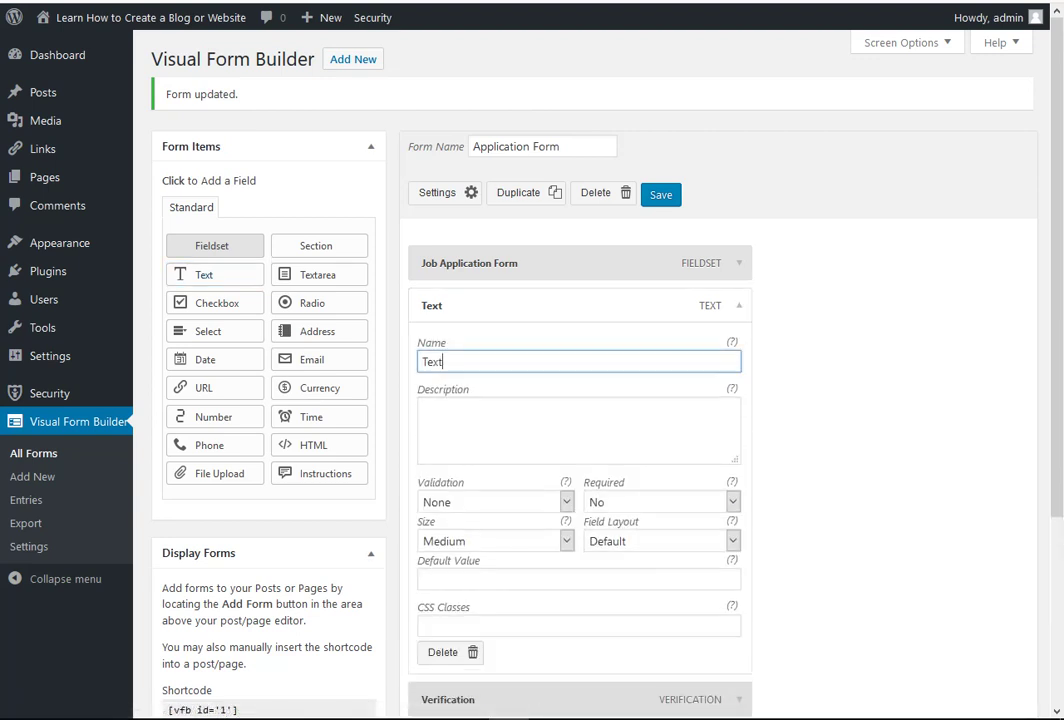
pyautogui.moveTo(444, 362); pyautogui.dragTo(420, 362)
pyautogui.write('Name of Applicant')
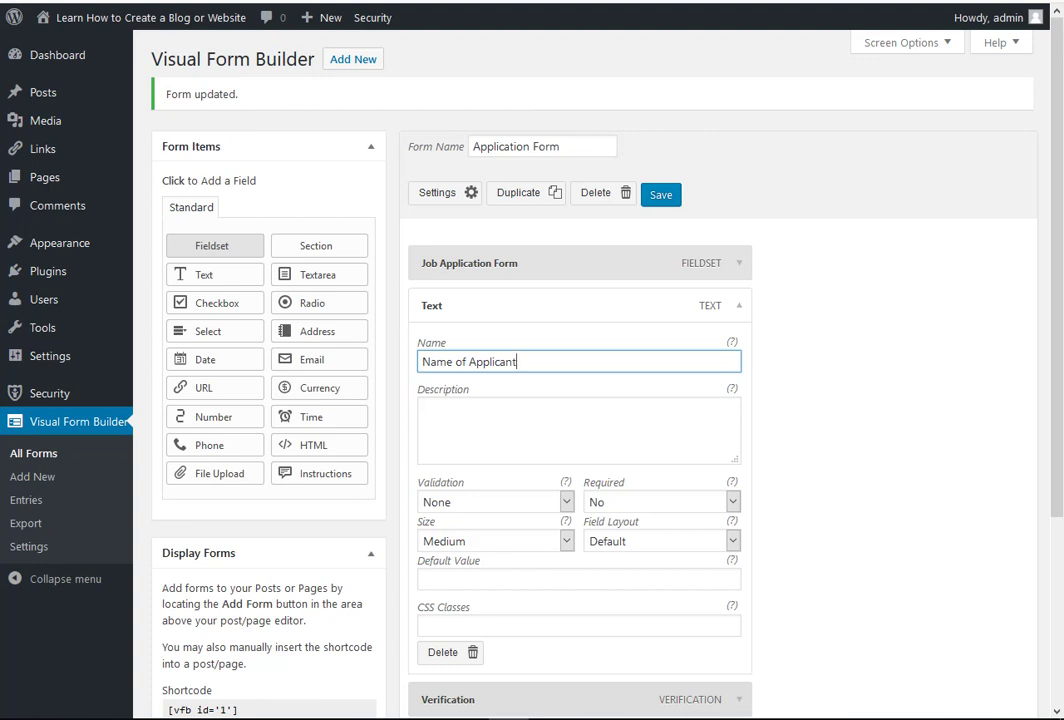
pyautogui.click(732, 502)
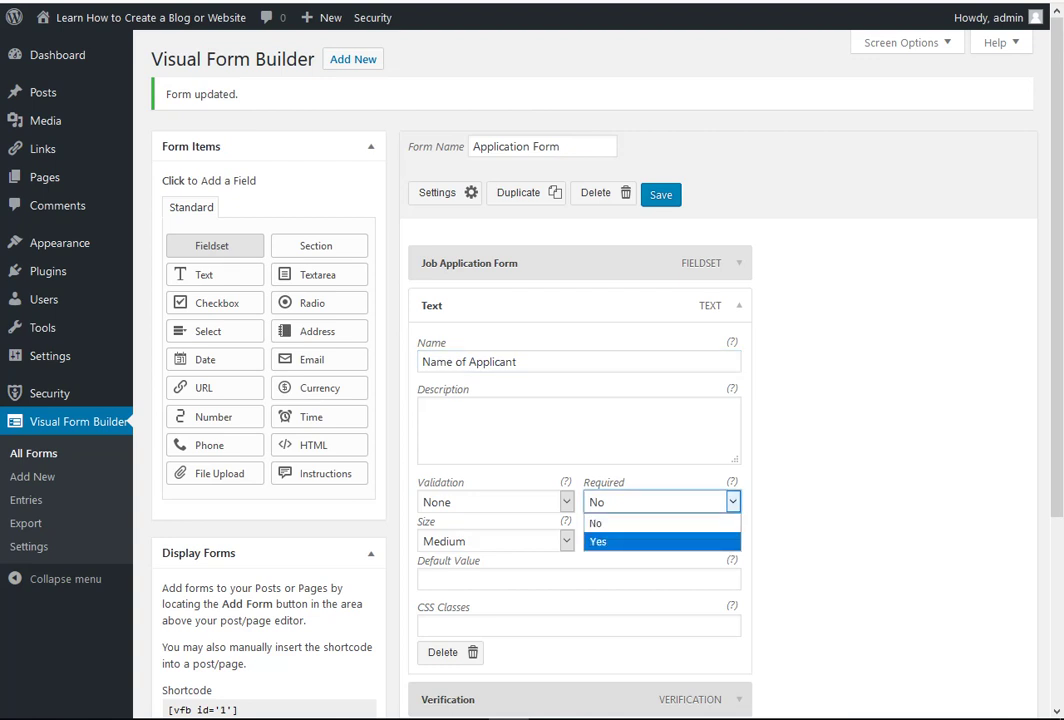
pyautogui.click(640, 542)
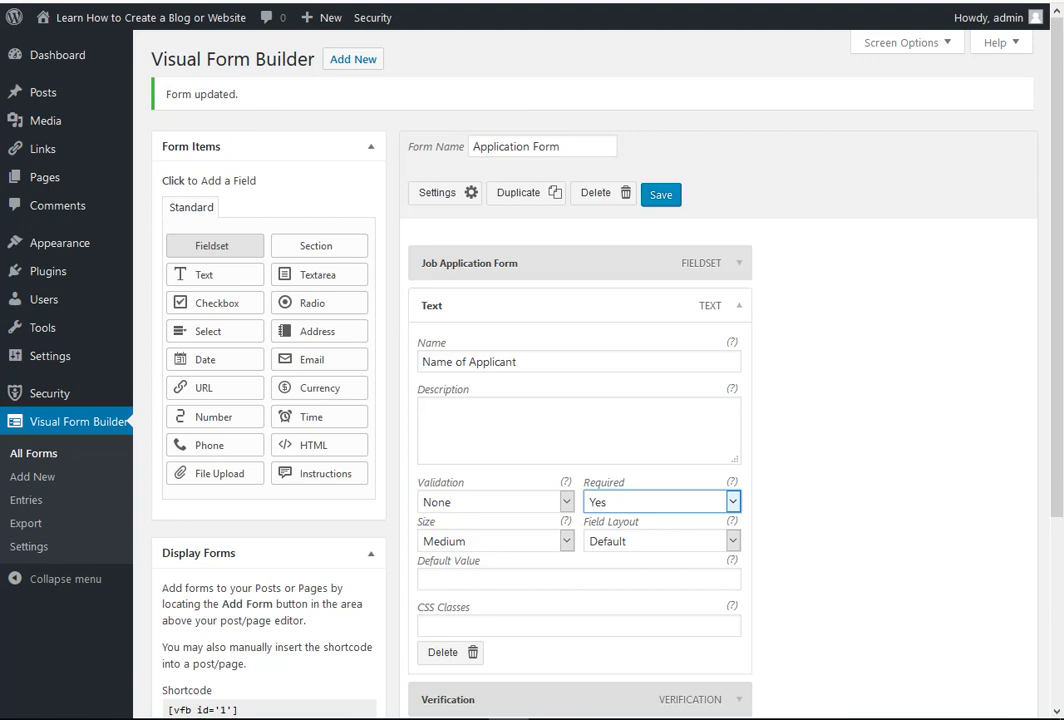
pyautogui.scroll(-3, 580, 400)
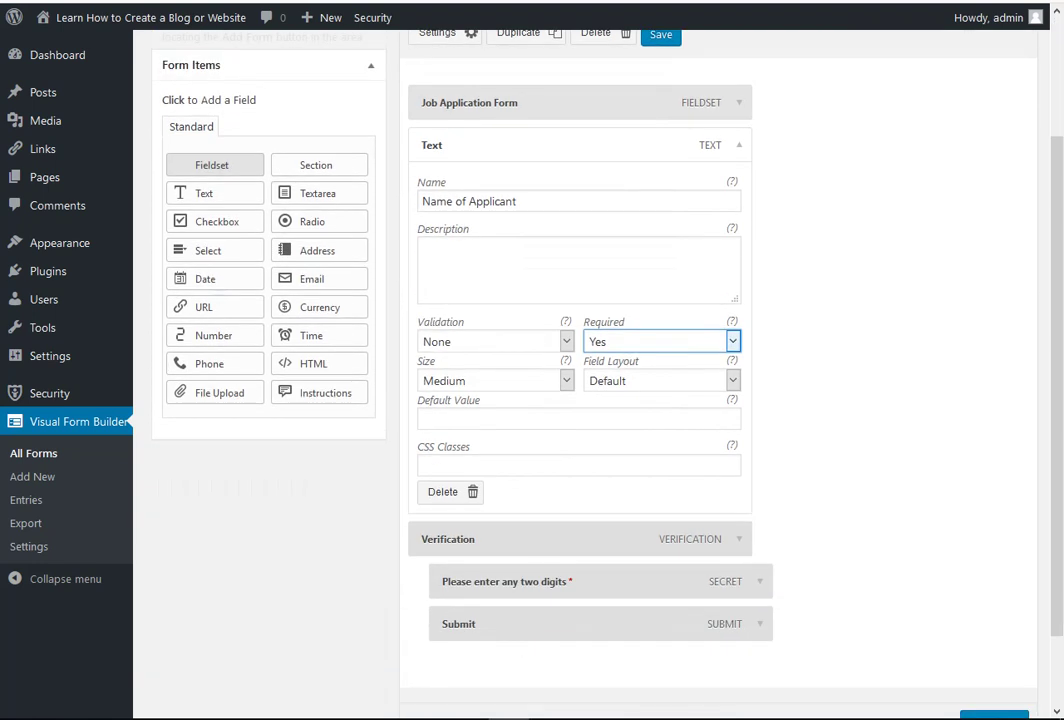
pyautogui.scroll(-1, 600, 400)
pyautogui.scroll(4, 600, 400)
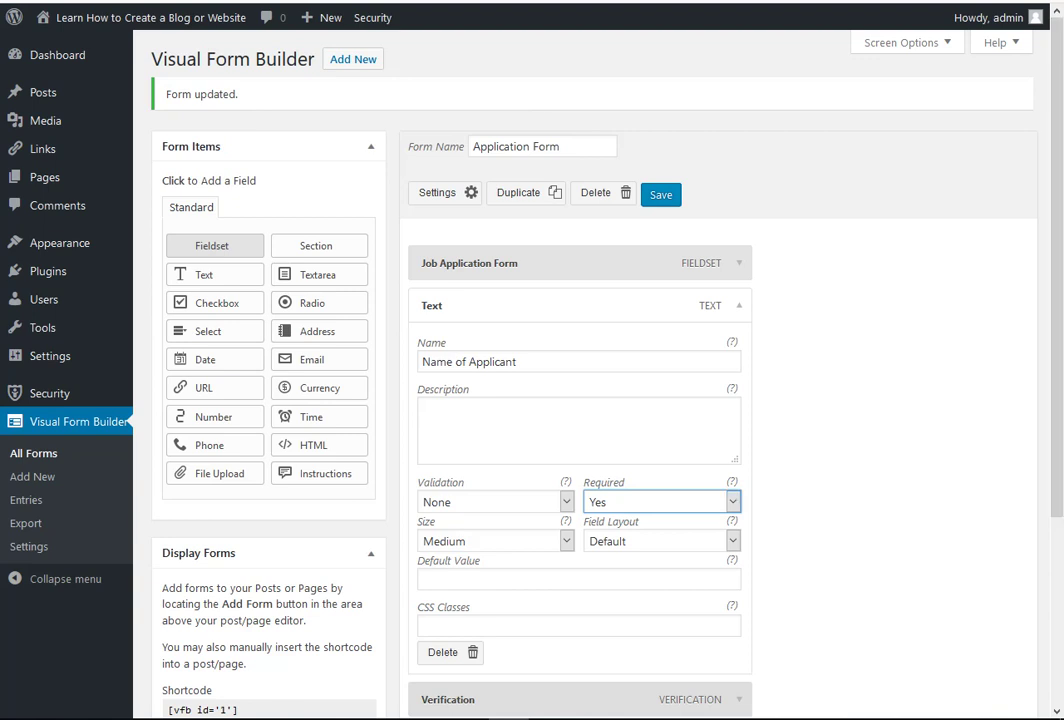
pyautogui.click(661, 196)
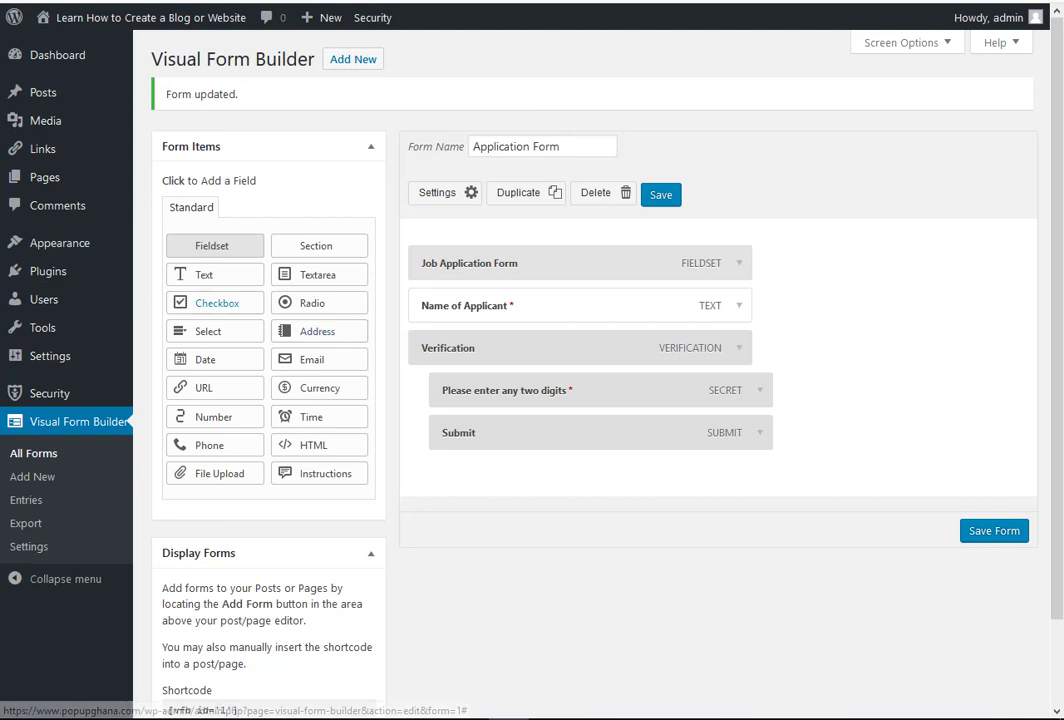
# - Add a Text field named 'Mobile Number', keep Required as No, and save
pyautogui.click(210, 274)
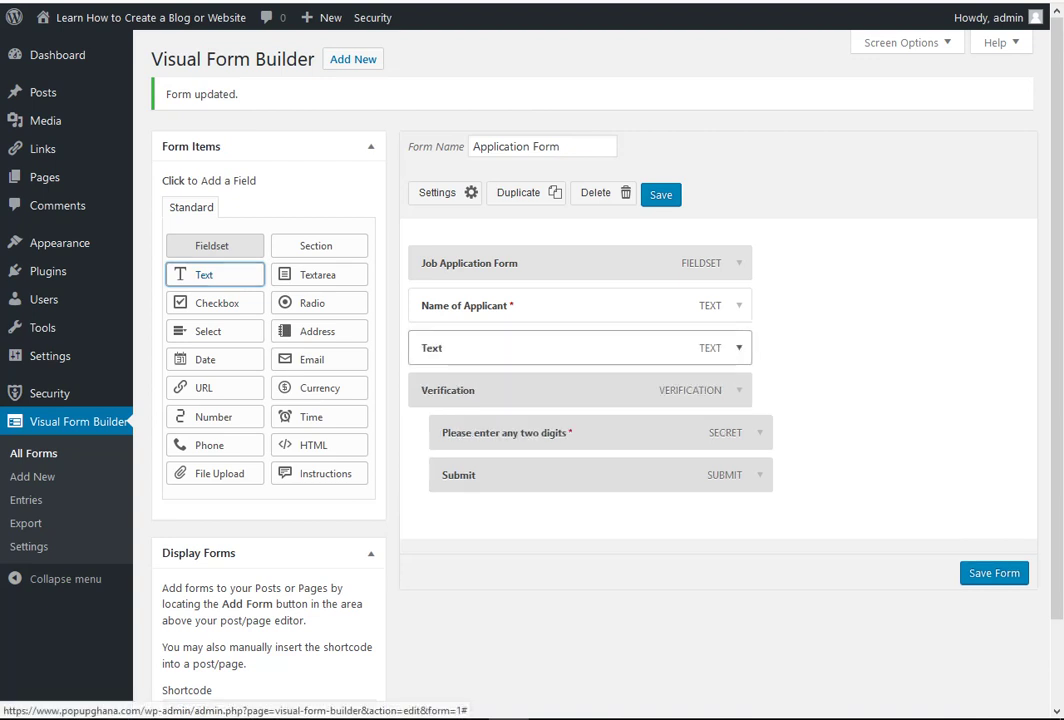
pyautogui.click(739, 347)
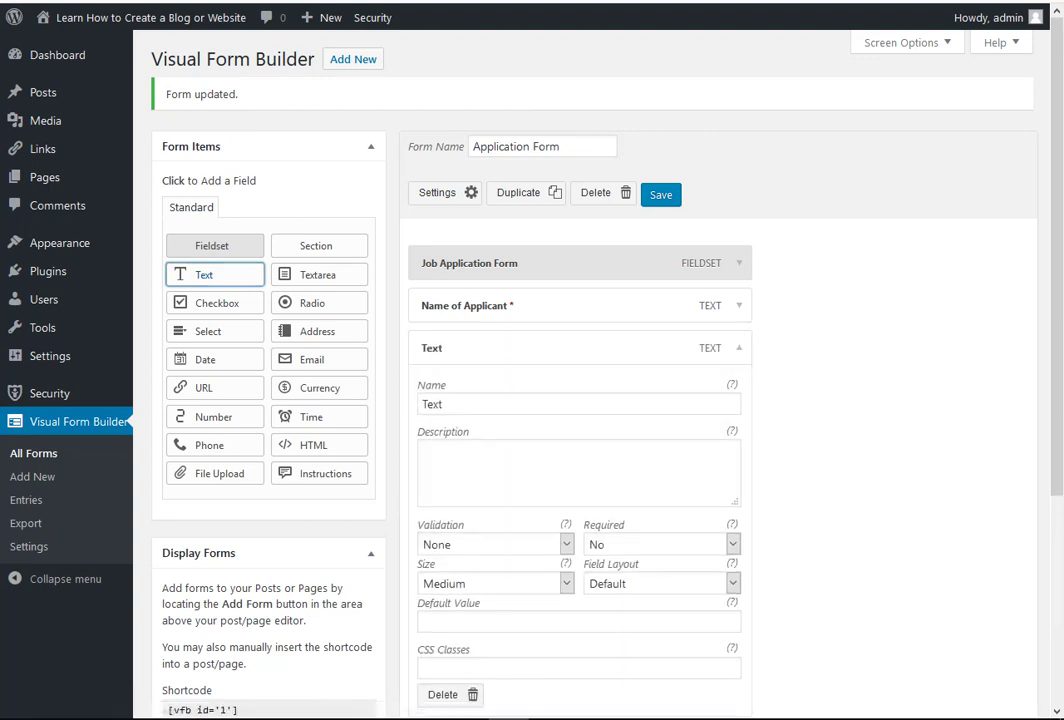
pyautogui.doubleClick(432, 404)
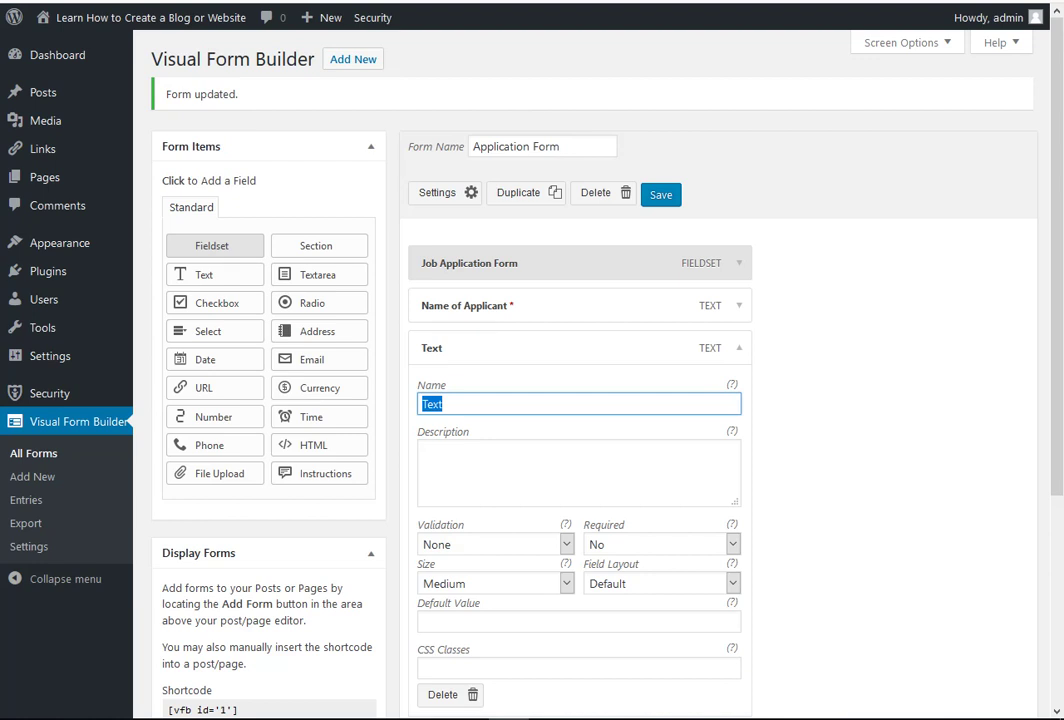
pyautogui.write('Mobile Number')
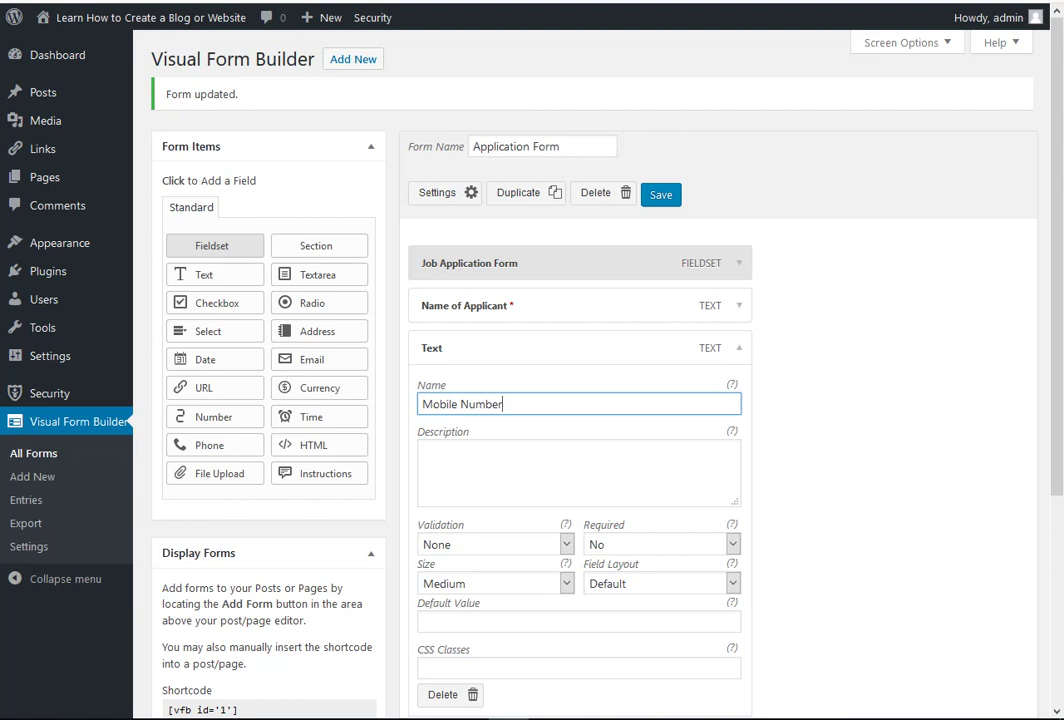
pyautogui.click(732, 545)
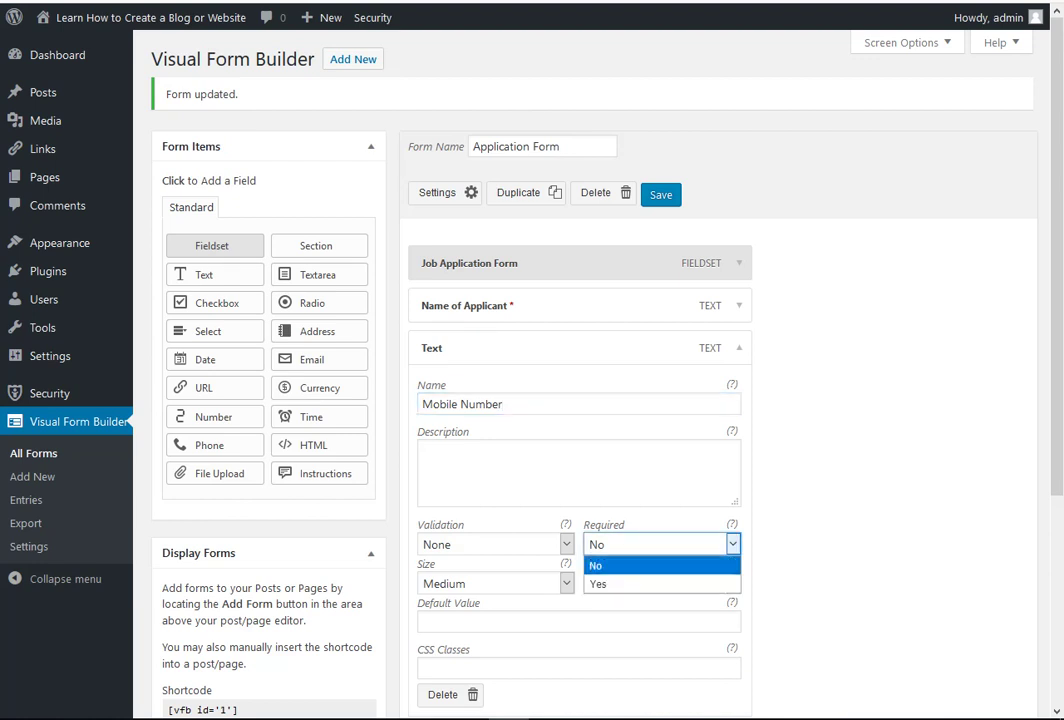
pyautogui.click(660, 566)
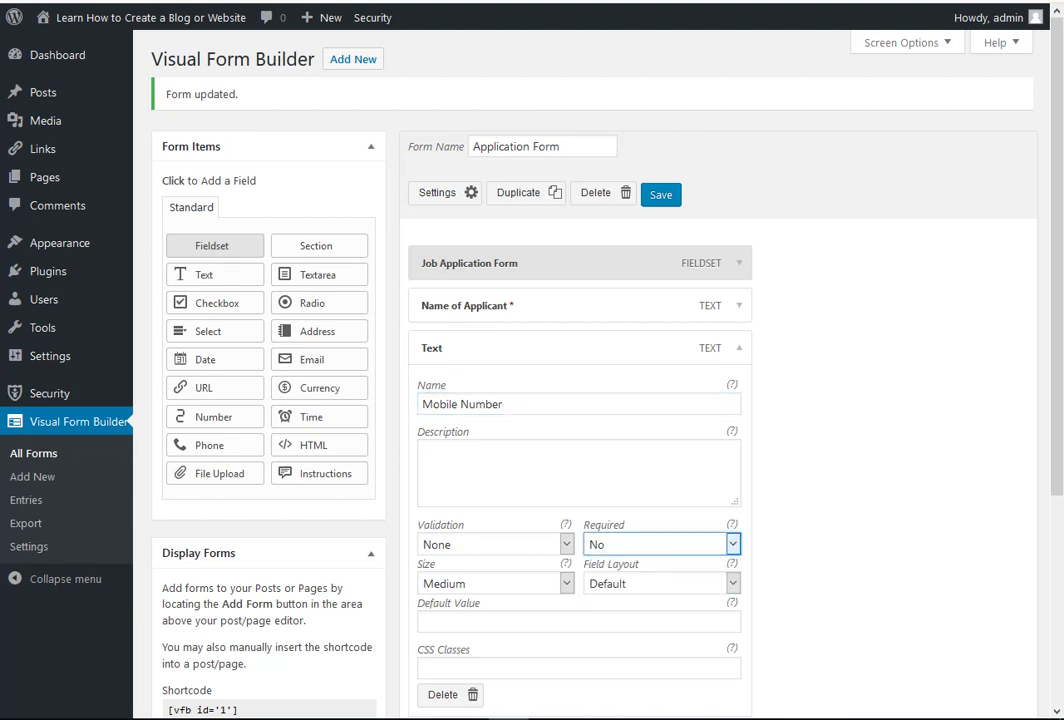
pyautogui.click(661, 195)
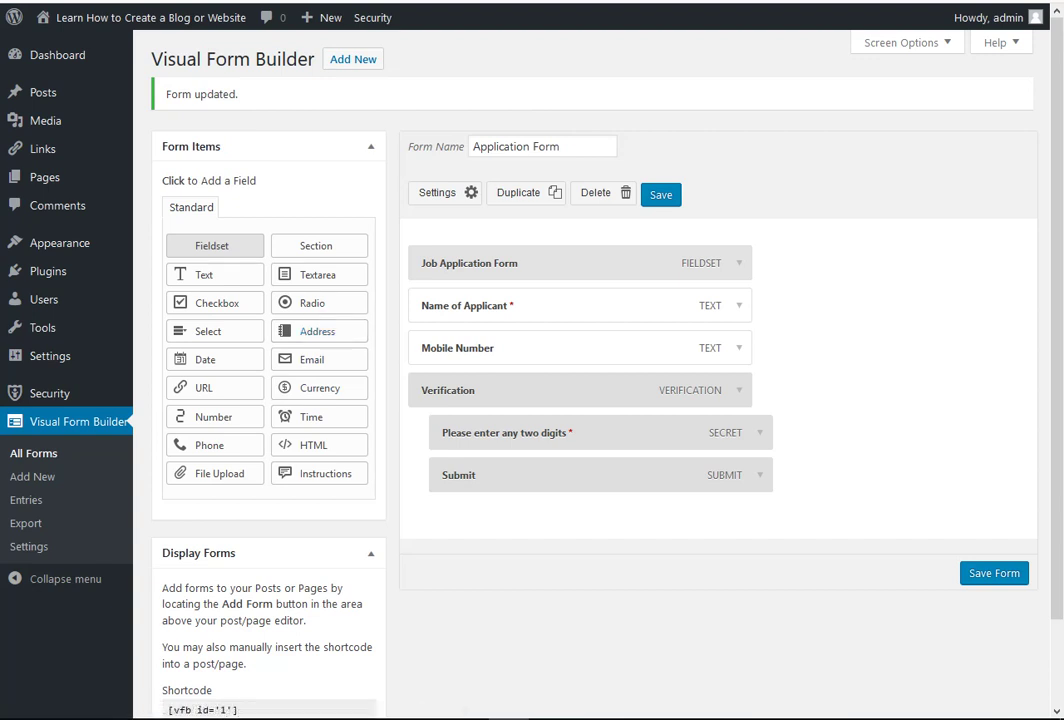
# - Add an Email field with Required set to Yes and save the form
pyautogui.click(316, 359)
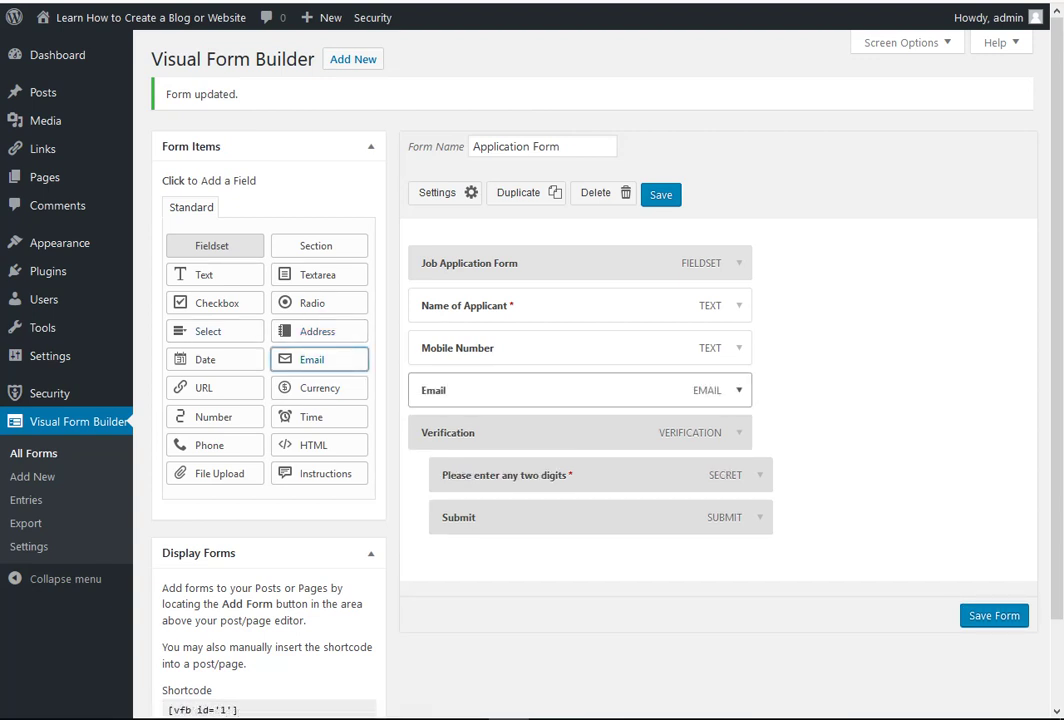
pyautogui.click(739, 390)
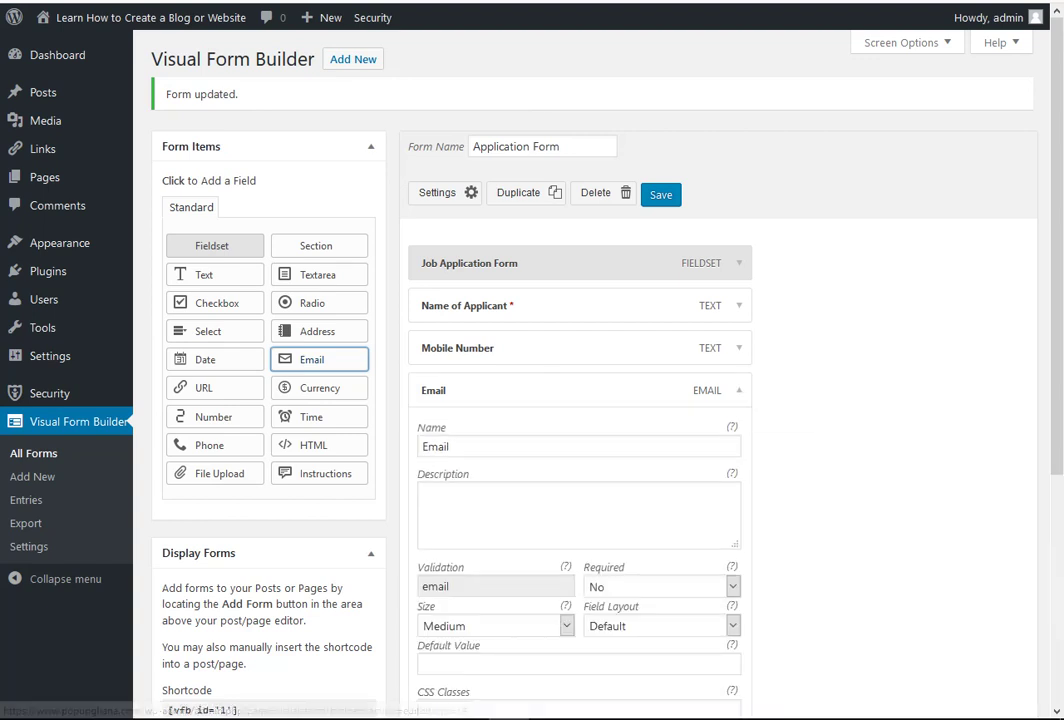
pyautogui.click(733, 587)
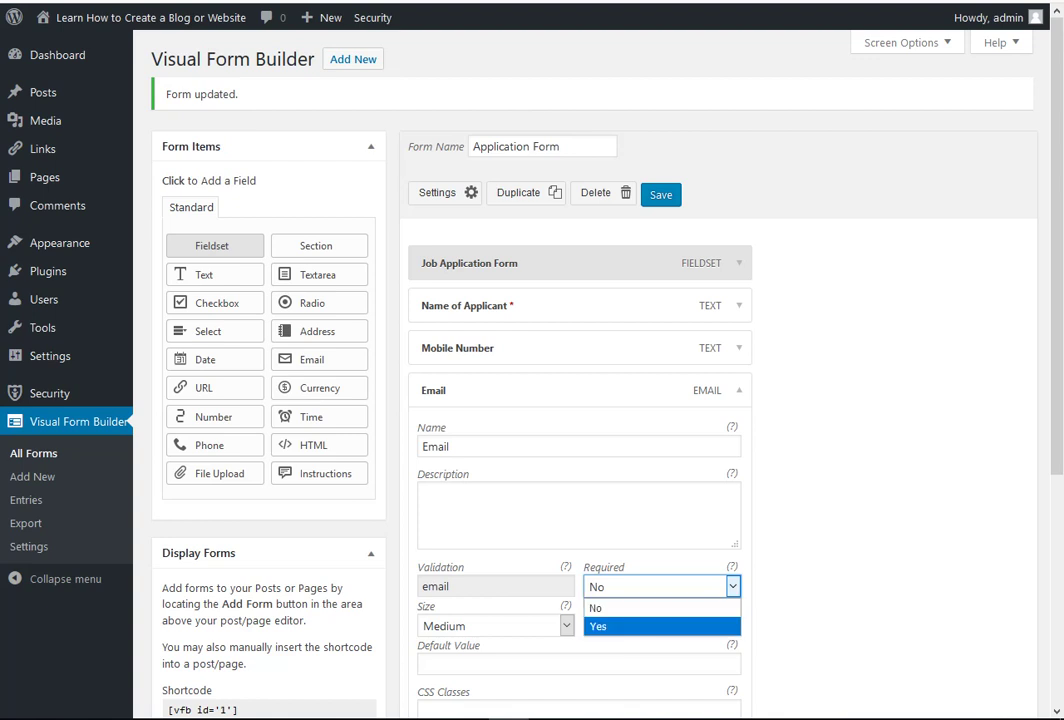
pyautogui.click(661, 627)
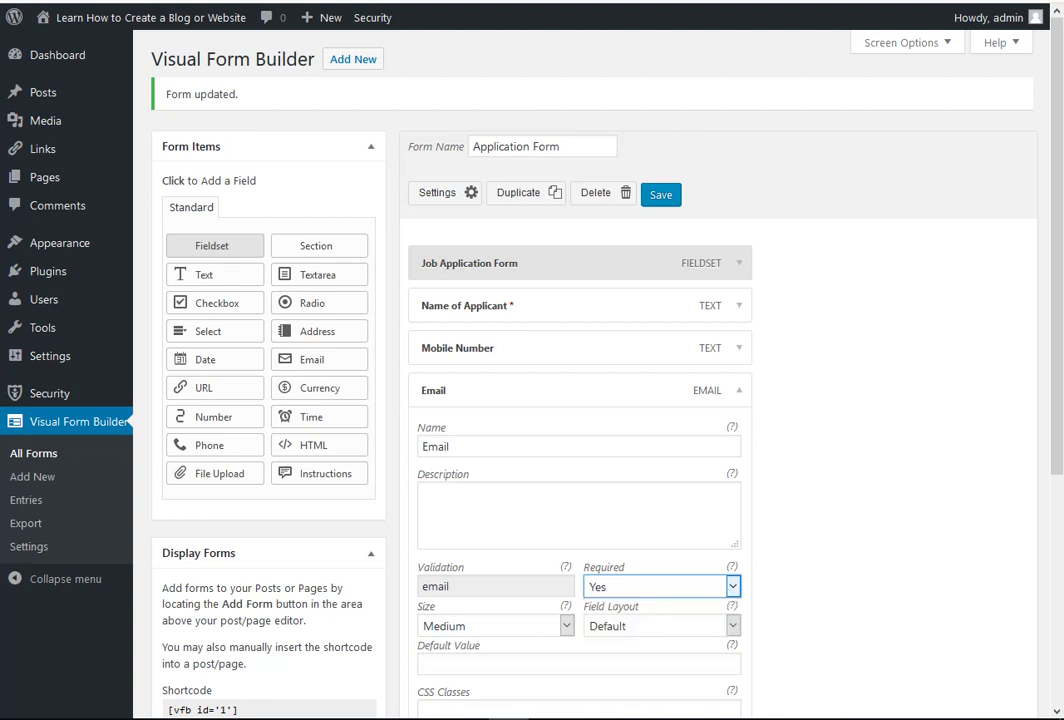
pyautogui.click(661, 195)
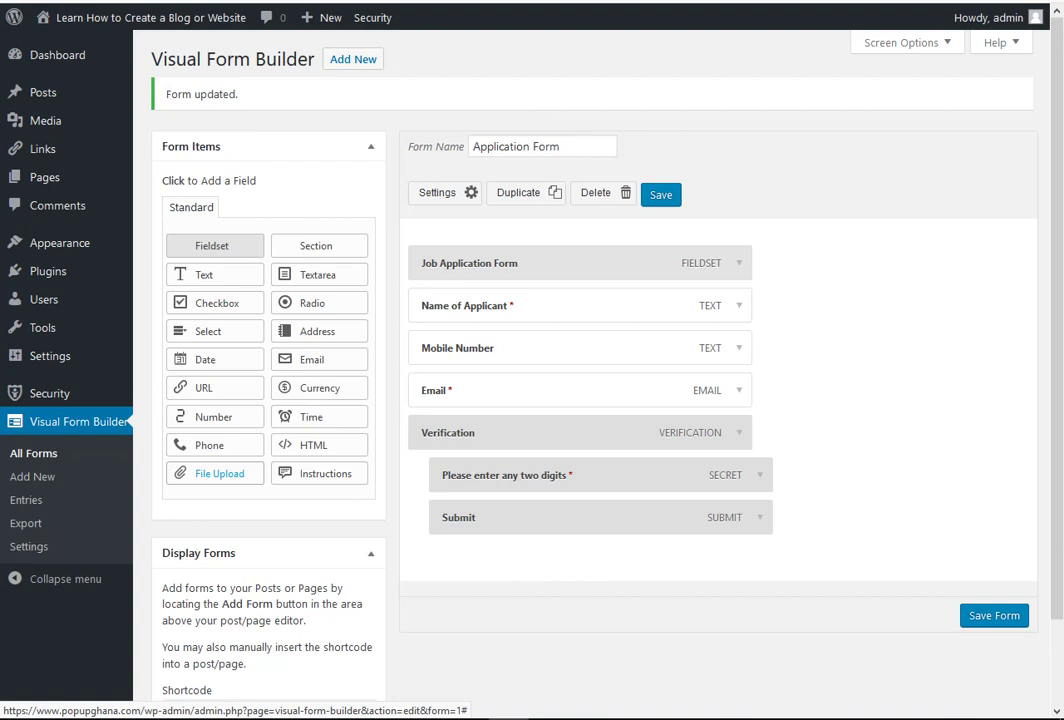
# - Add a File Upload field after Email and review its settings (png|jpe?g|gif, not required)
pyautogui.click(215, 473)
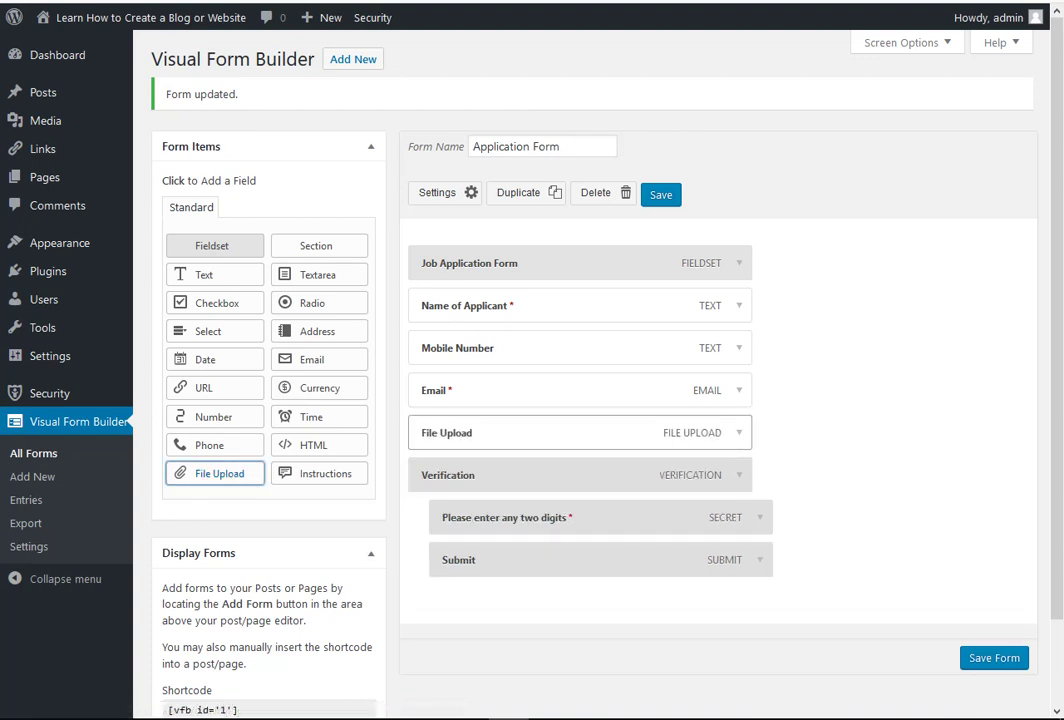
pyautogui.click(739, 432)
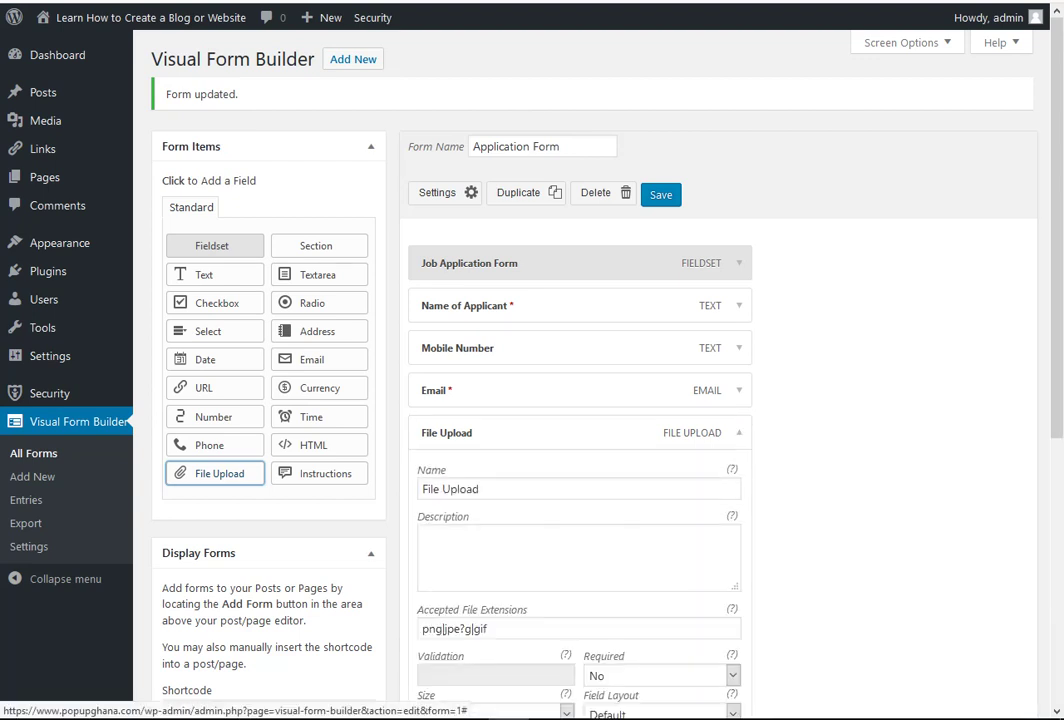
pyautogui.scroll(-2, 600, 400)
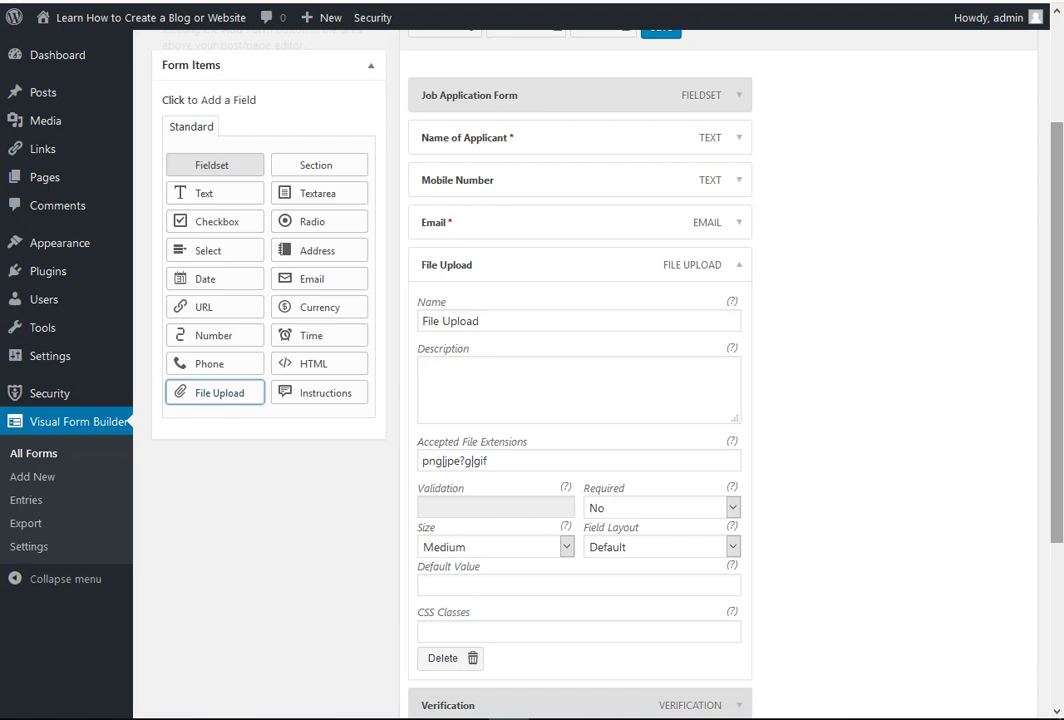
pyautogui.scroll(-1, 580, 400)
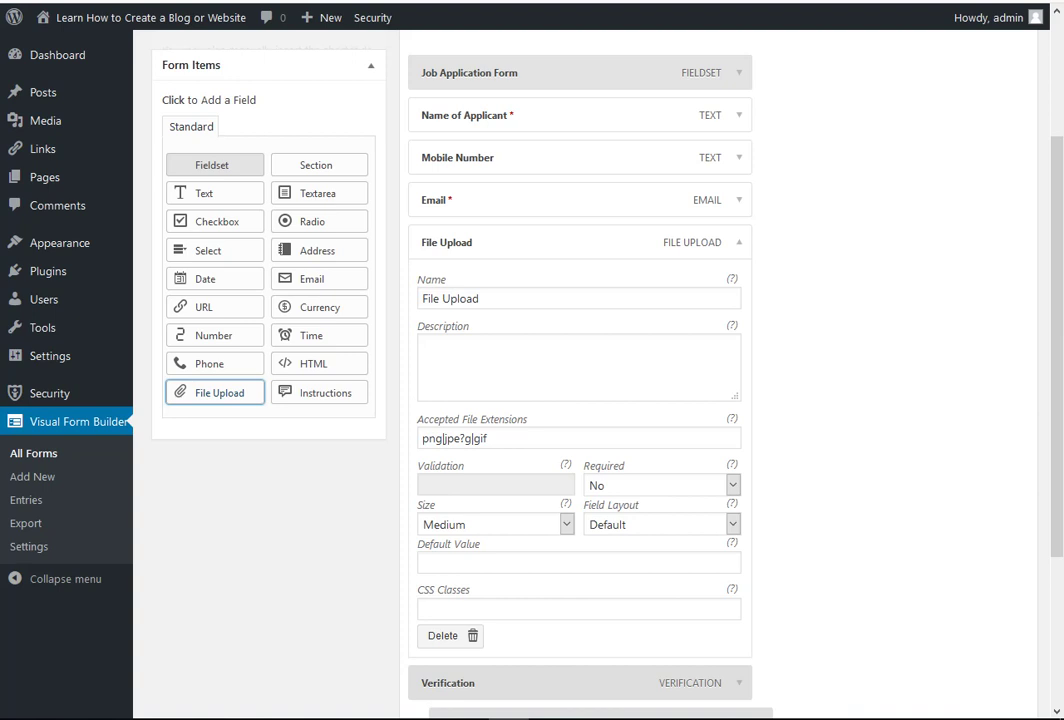
# - Append pdf to the accepted extensions by duplicating the |gif entry and retyping it
pyautogui.click(490, 438)
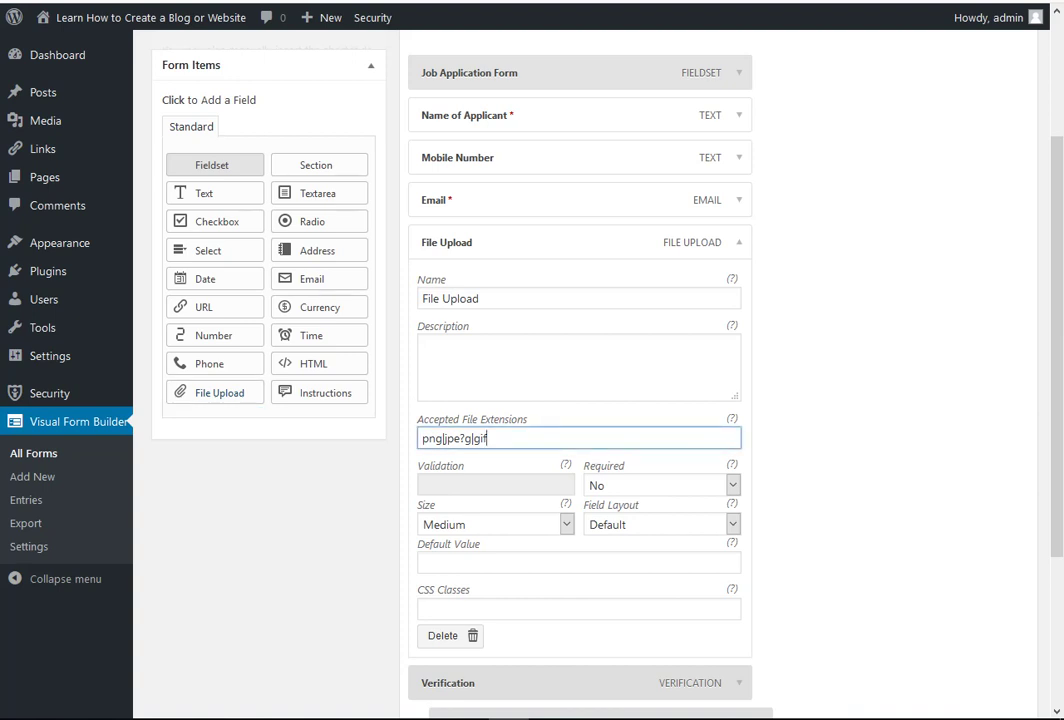
pyautogui.doubleClick(480, 438)
pyautogui.rightClick(481, 438)
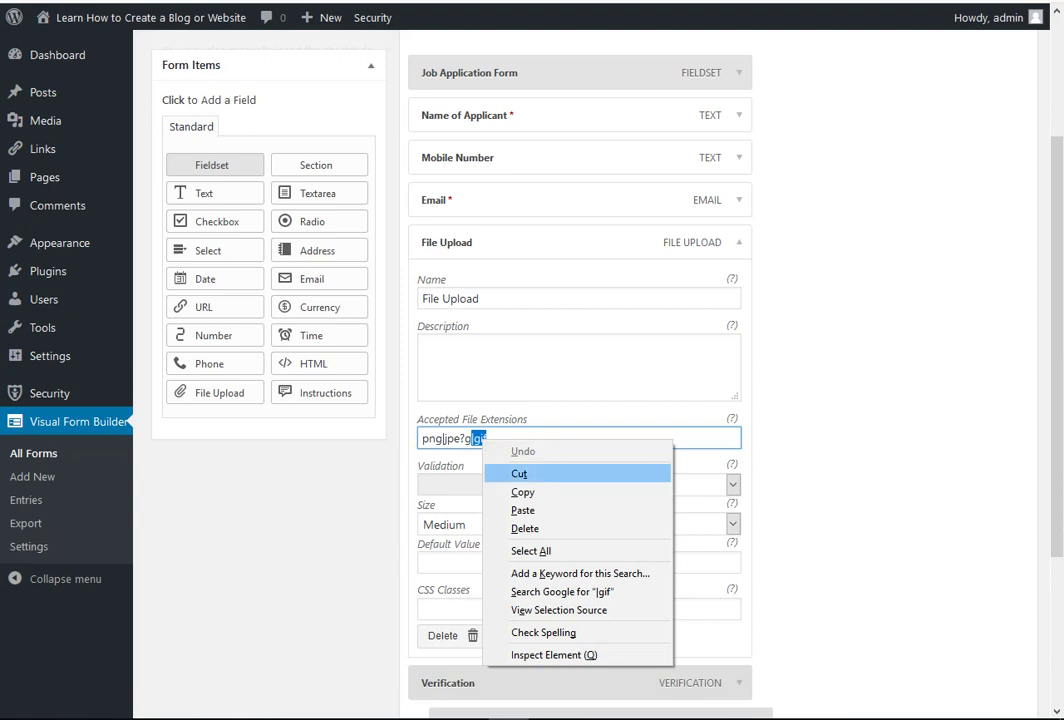
pyautogui.click(515, 489)
pyautogui.click(489, 438)
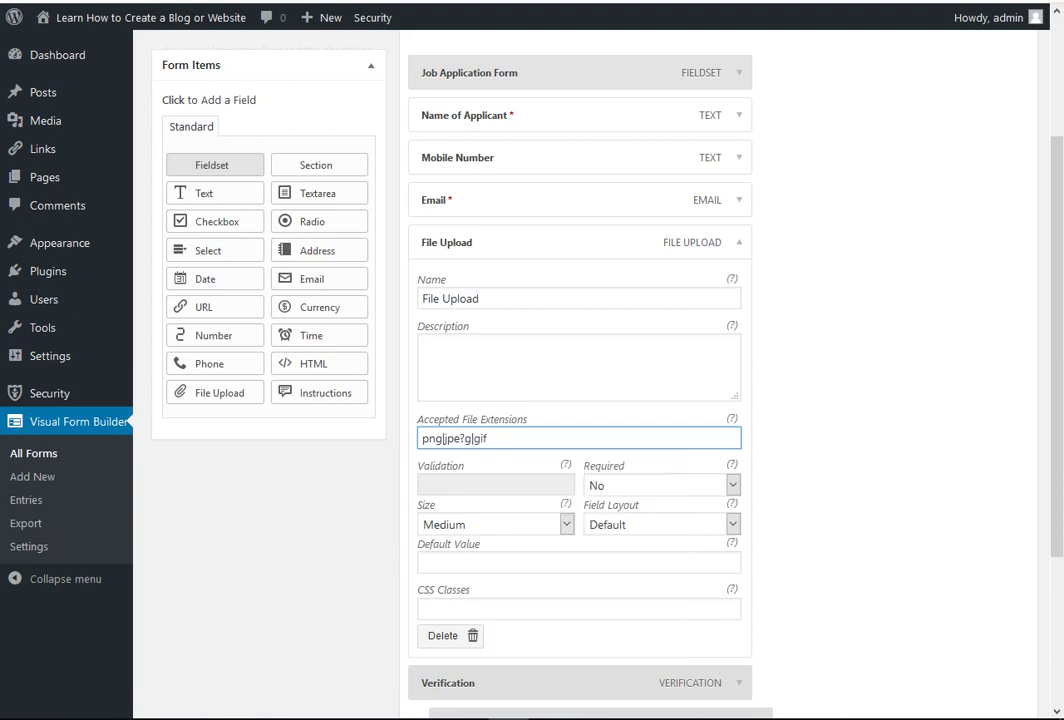
pyautogui.rightClick(490, 439)
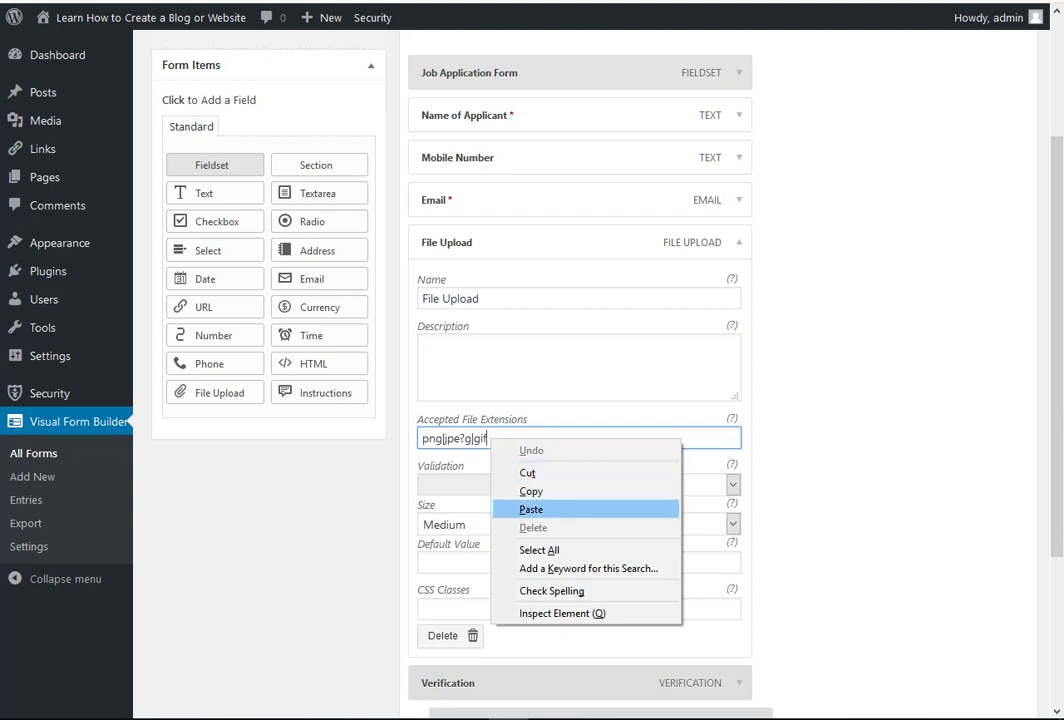
pyautogui.click(530, 509)
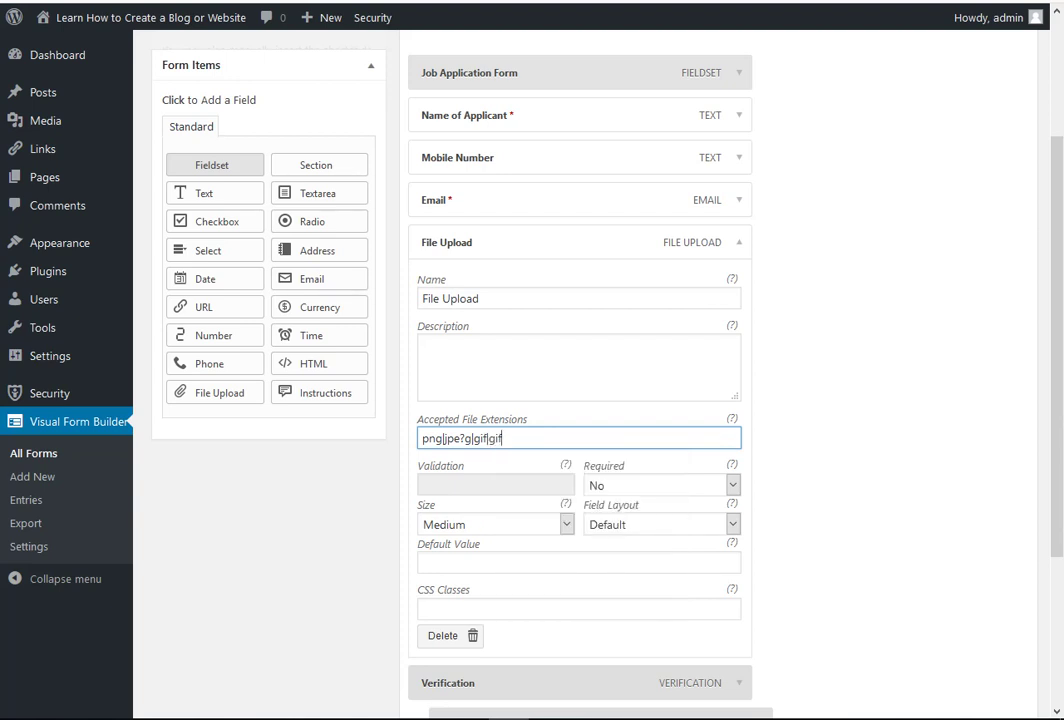
pyautogui.press('BackSpace')
pyautogui.press('BackSpace')
pyautogui.press('BackSpace')
pyautogui.write('pdf')
# - Add docx and txt entries after pdf in the accepted file extensions list
pyautogui.rightClick(511, 437)
pyautogui.click(551, 508)
pyautogui.write('x')
pyautogui.rightClick(534, 437)
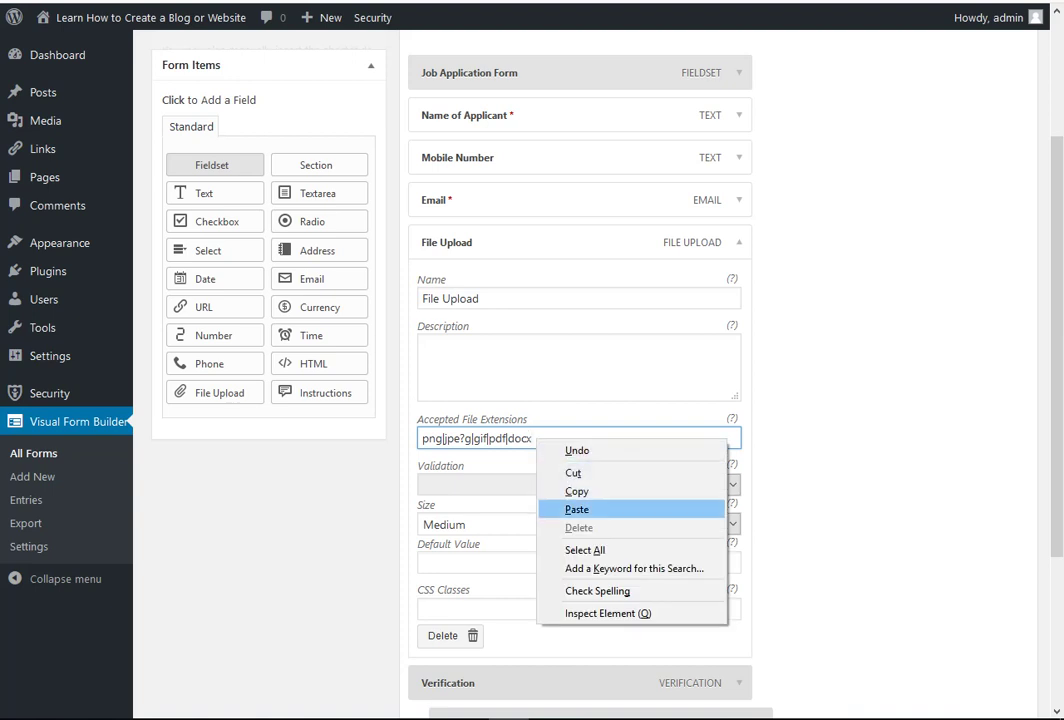
pyautogui.click(572, 508)
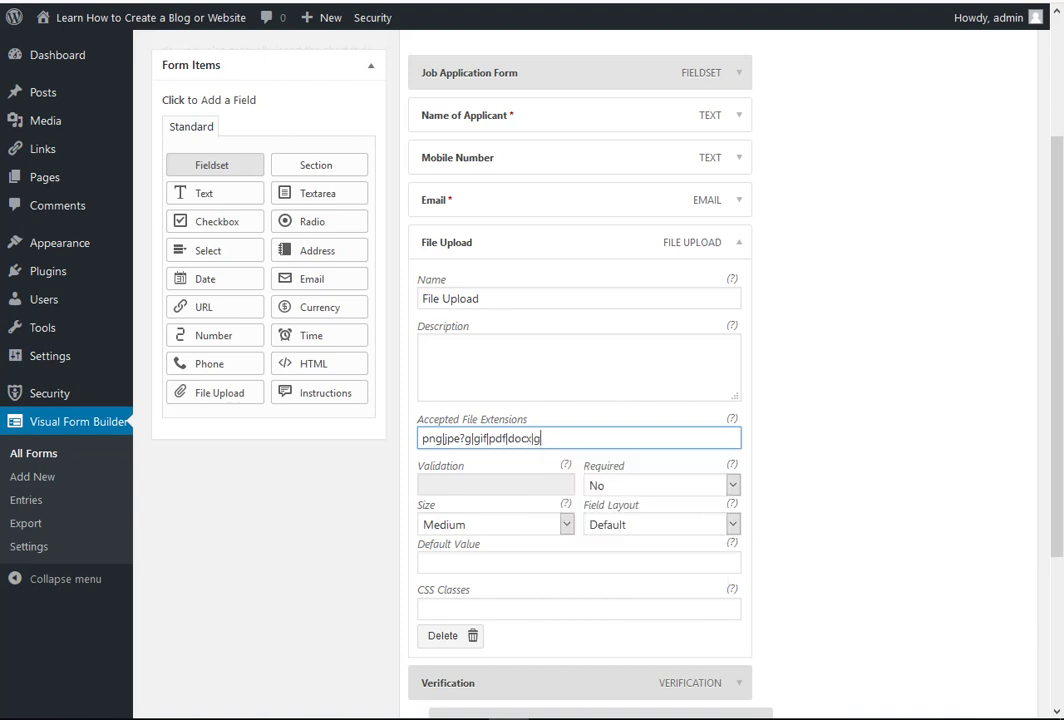
pyautogui.press('BackSpace')
pyautogui.press('BackSpace')
pyautogui.press('BackSpace')
pyautogui.write('txt')
# - Set the File Upload field's Required option to Yes, then save the Application Form
pyautogui.click(732, 485)
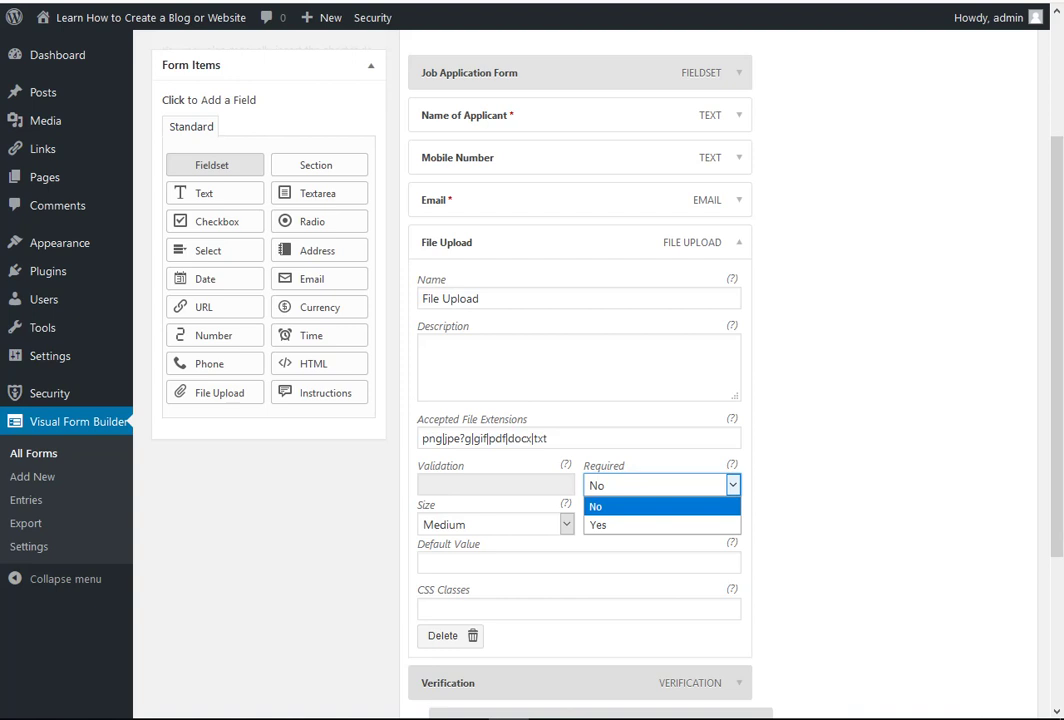
pyautogui.press('Down')
pyautogui.press('Return')
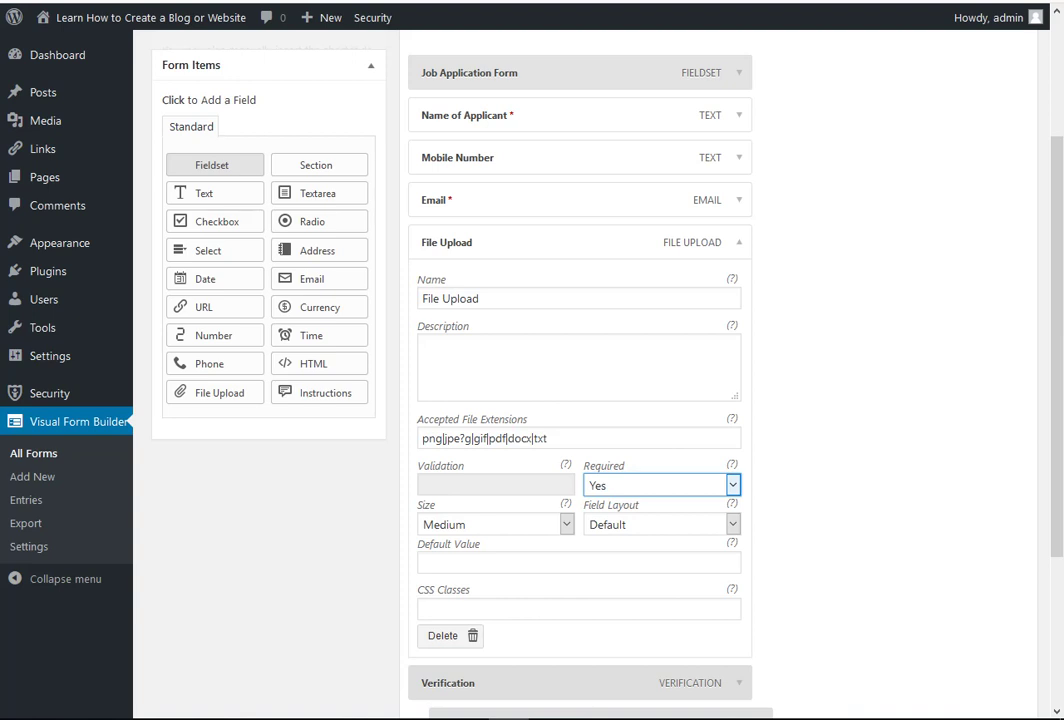
pyautogui.click(549, 438)
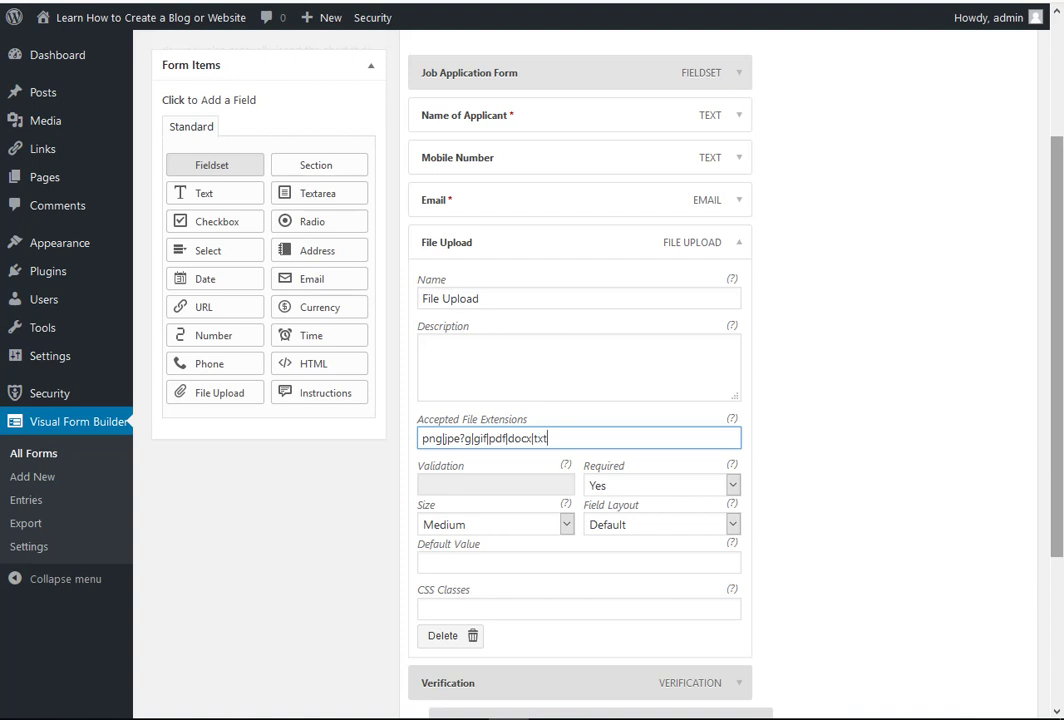
pyautogui.scroll(-3, 600, 400)
pyautogui.click(994, 637)
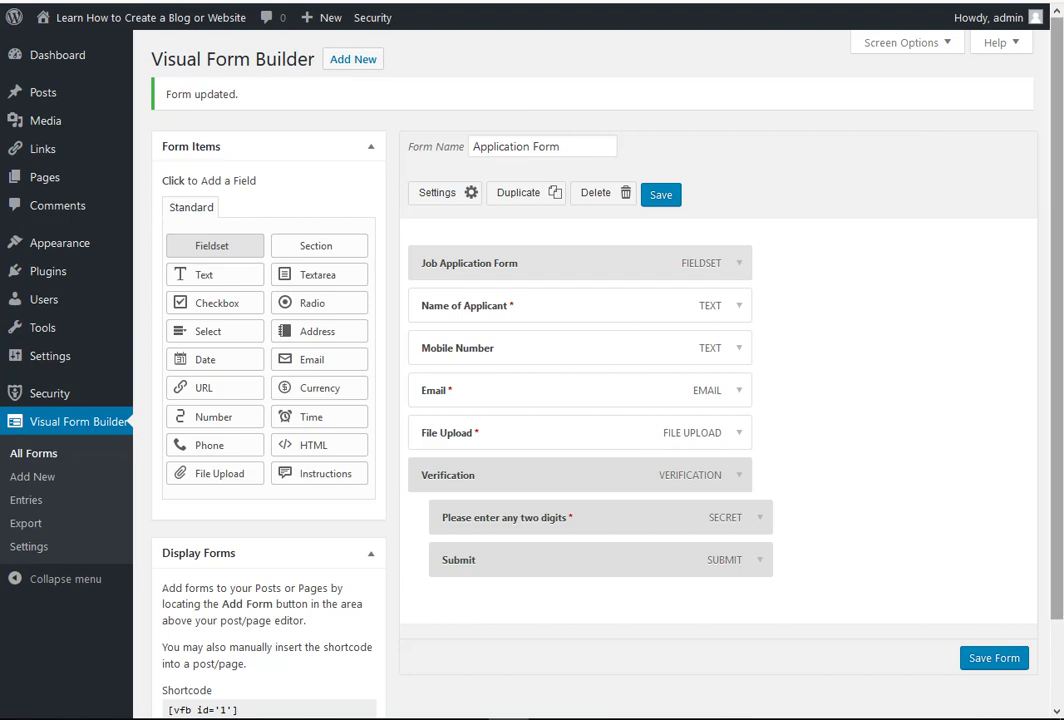
# - Save the form again and copy its shortcode [vfb id='1'] from Display Forms
pyautogui.scroll(-1, 600, 400)
pyautogui.scroll(-1, 600, 400)
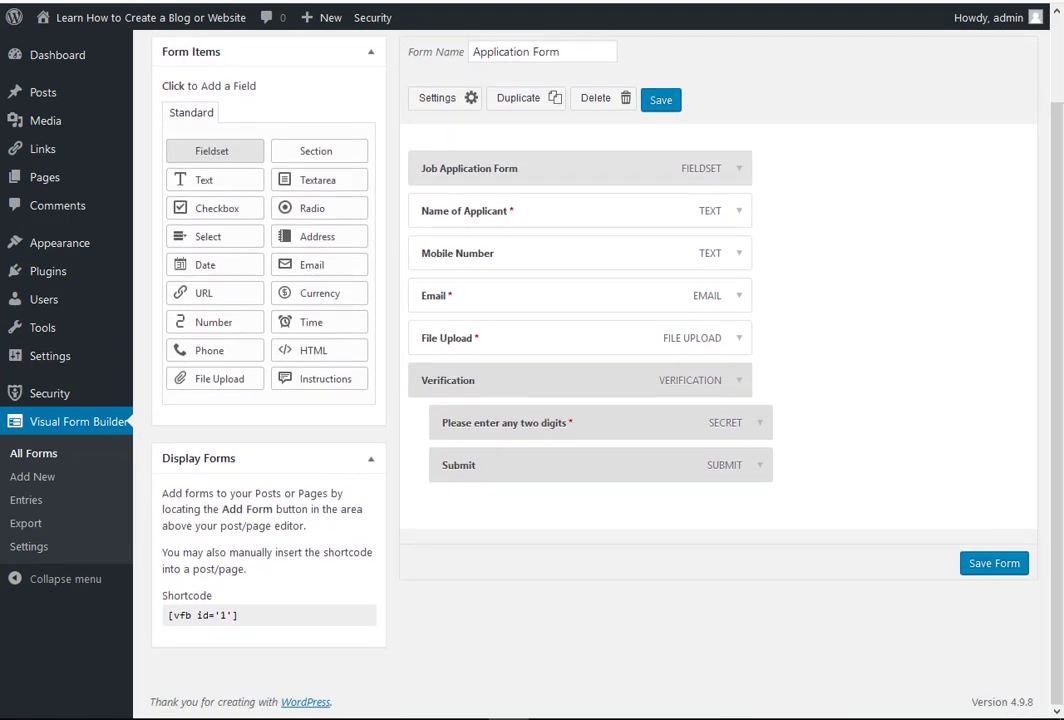
pyautogui.click(994, 563)
pyautogui.moveTo(166, 615); pyautogui.dragTo(238, 615)
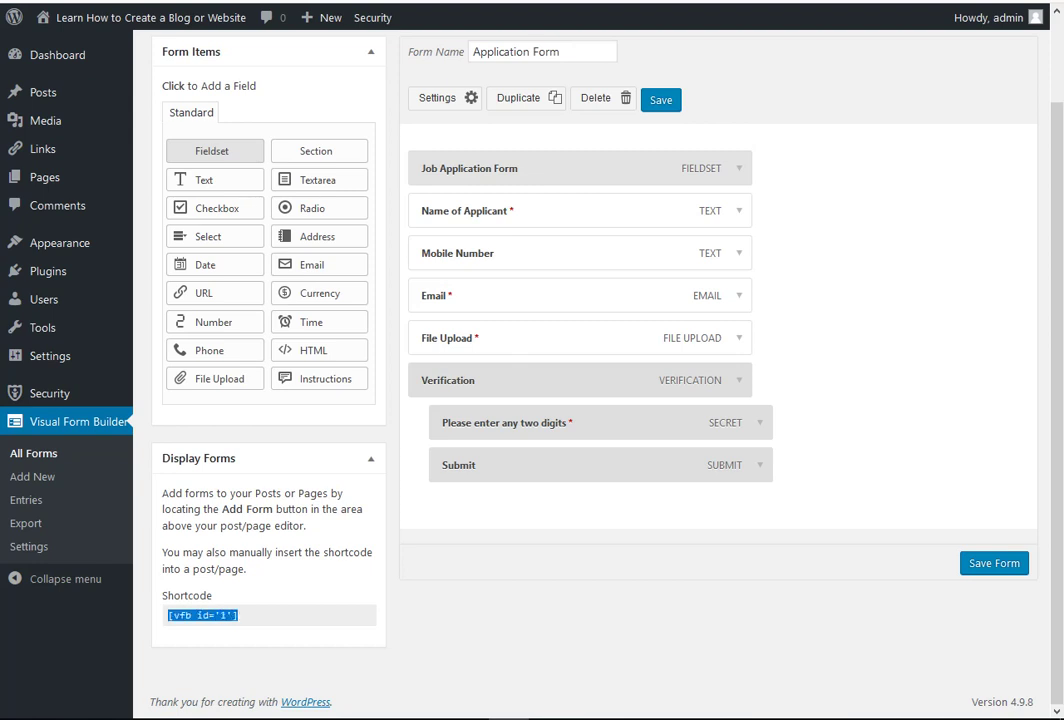
pyautogui.rightClick(226, 614)
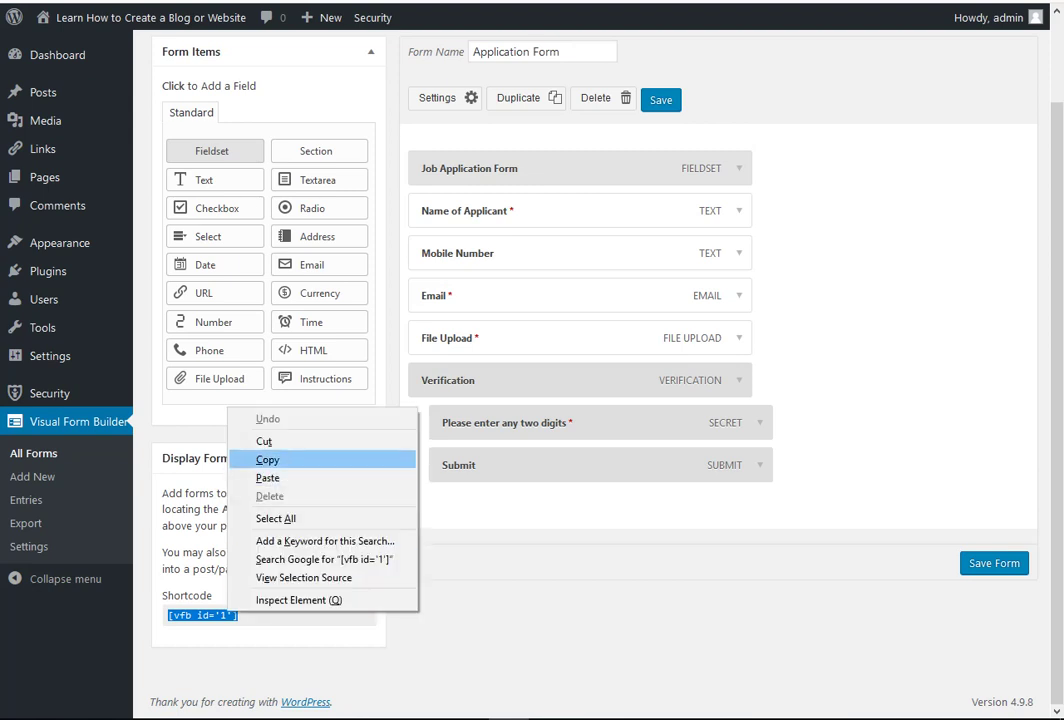
pyautogui.click(261, 458)
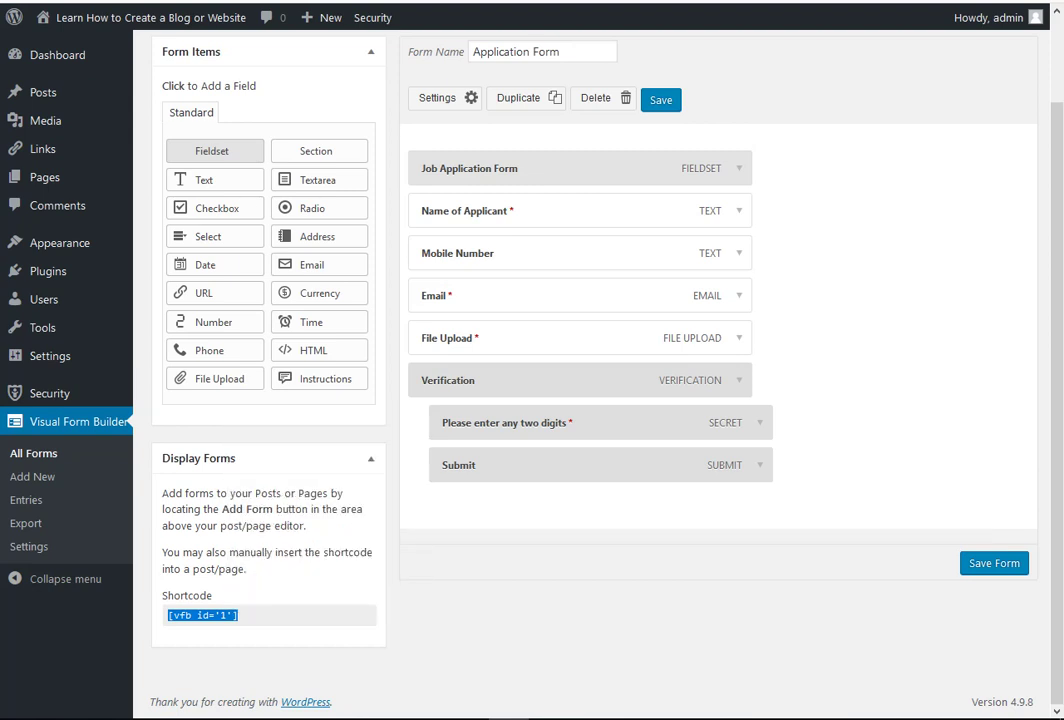
# - Start a new page via Pages > Add New
pyautogui.scroll(1, 598, 360)
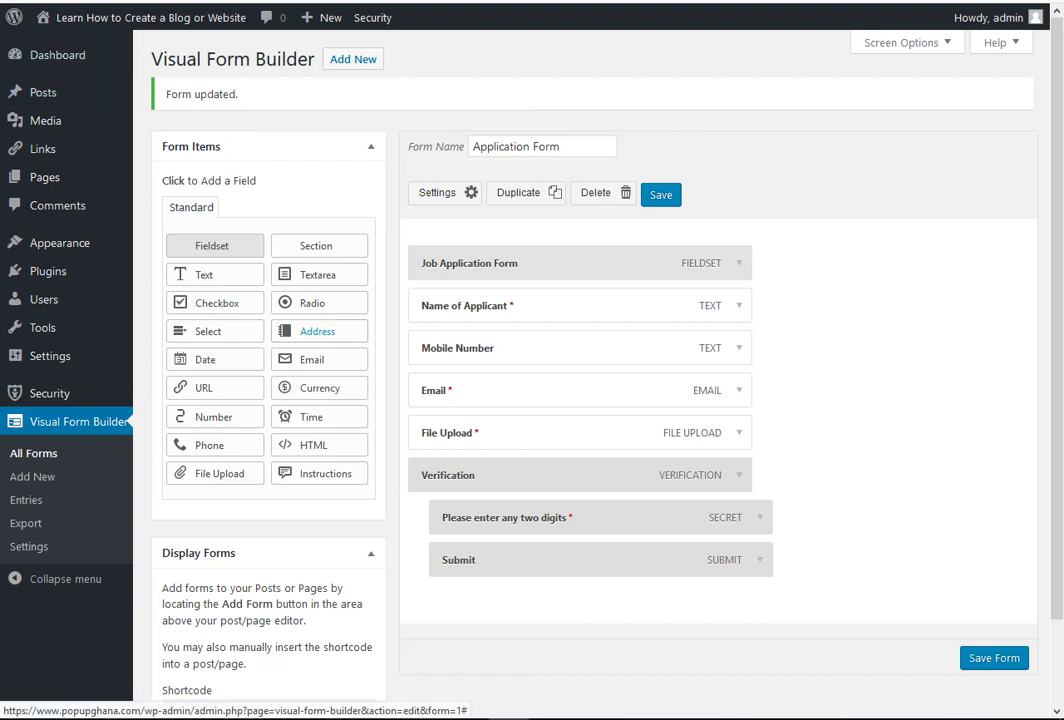
pyautogui.moveTo(44, 177)
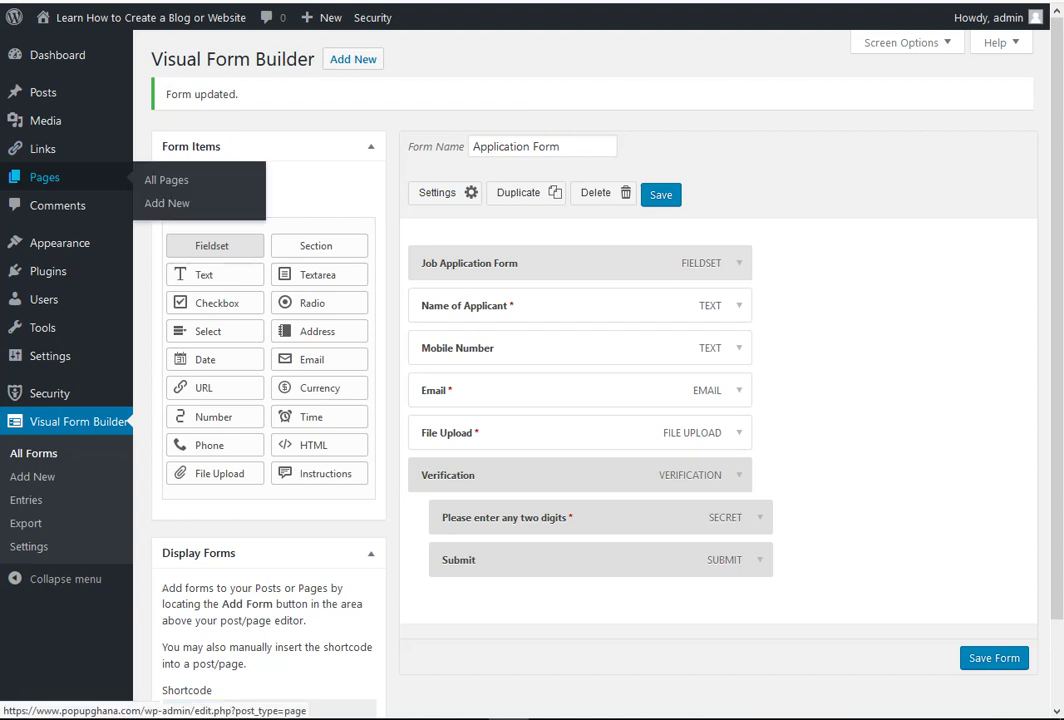
pyautogui.click(167, 203)
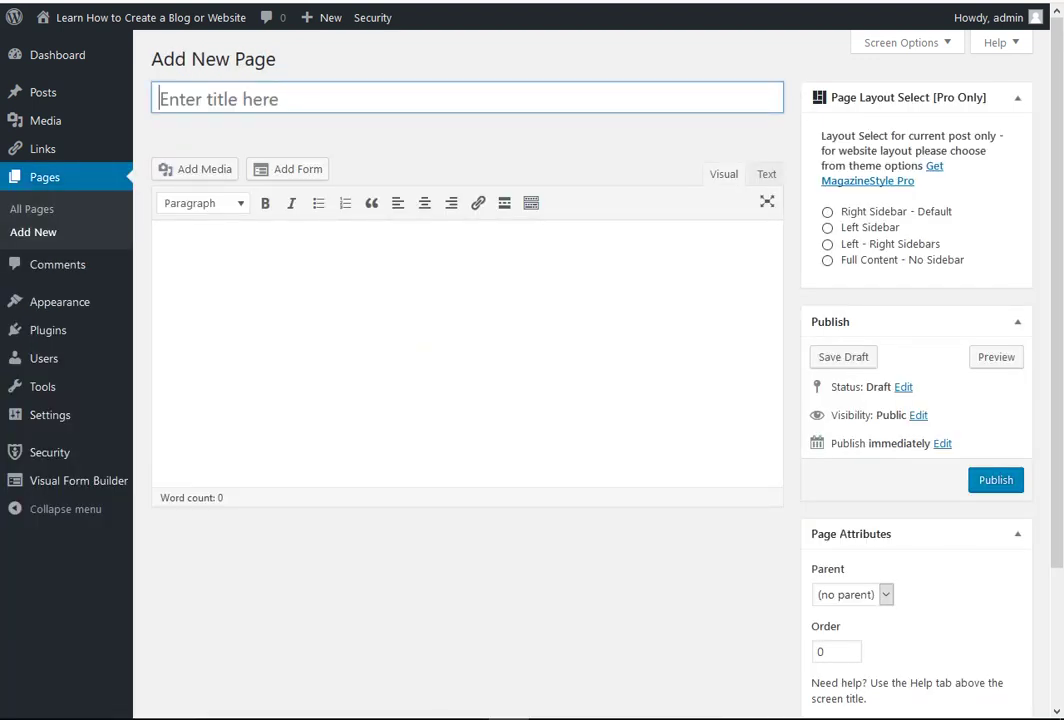
# - Title the page 'Apply for a Job' and paste the [vfb id='1'] shortcode into the body
pyautogui.press('shift')
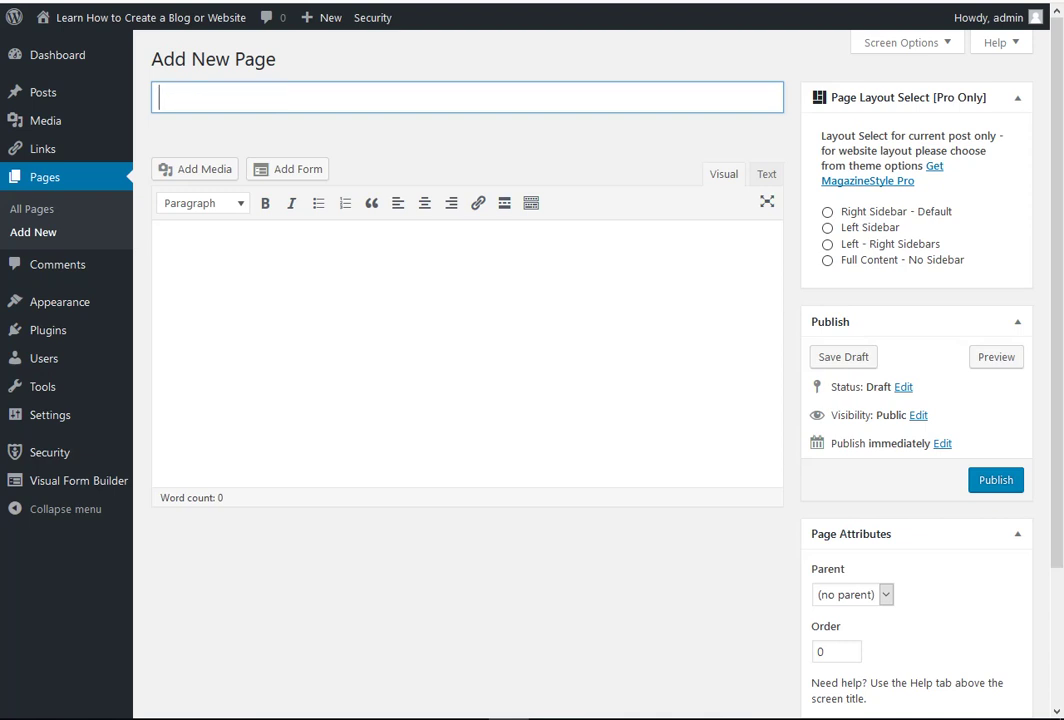
pyautogui.write('Apply for')
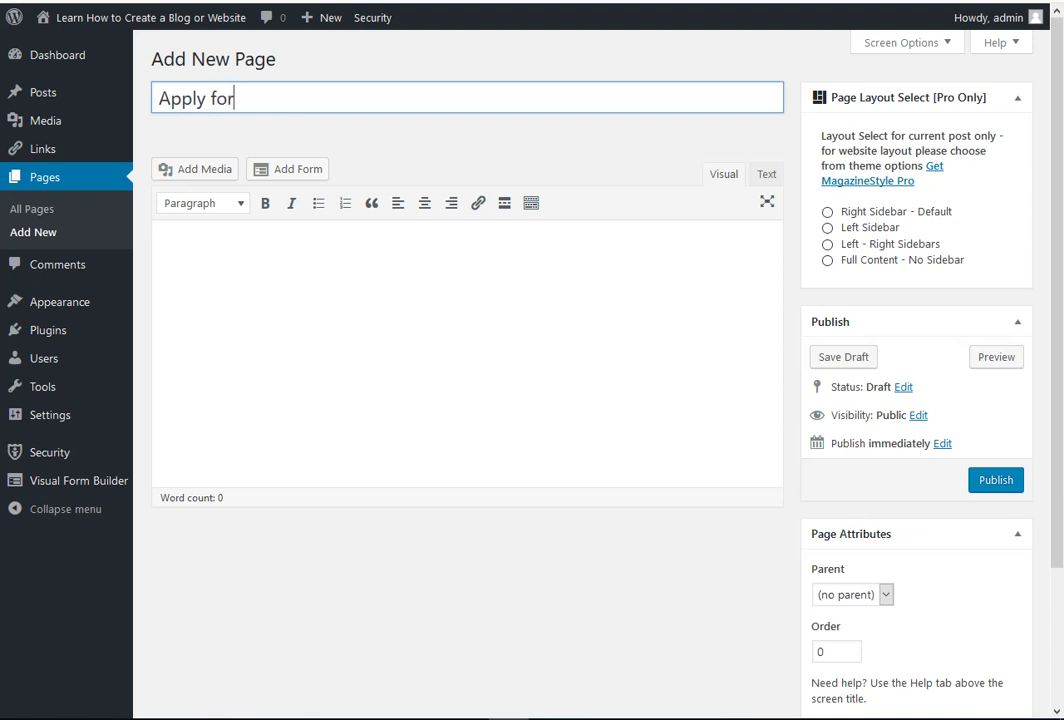
pyautogui.write(' a Job')
pyautogui.click(161, 251)
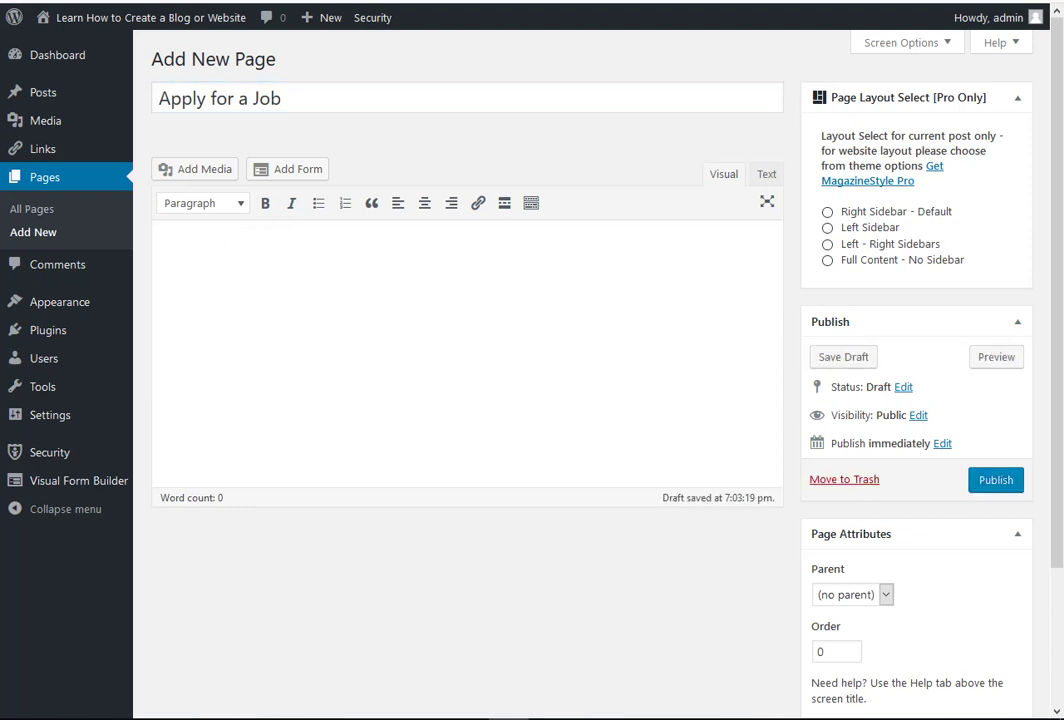
pyautogui.rightClick(170, 245)
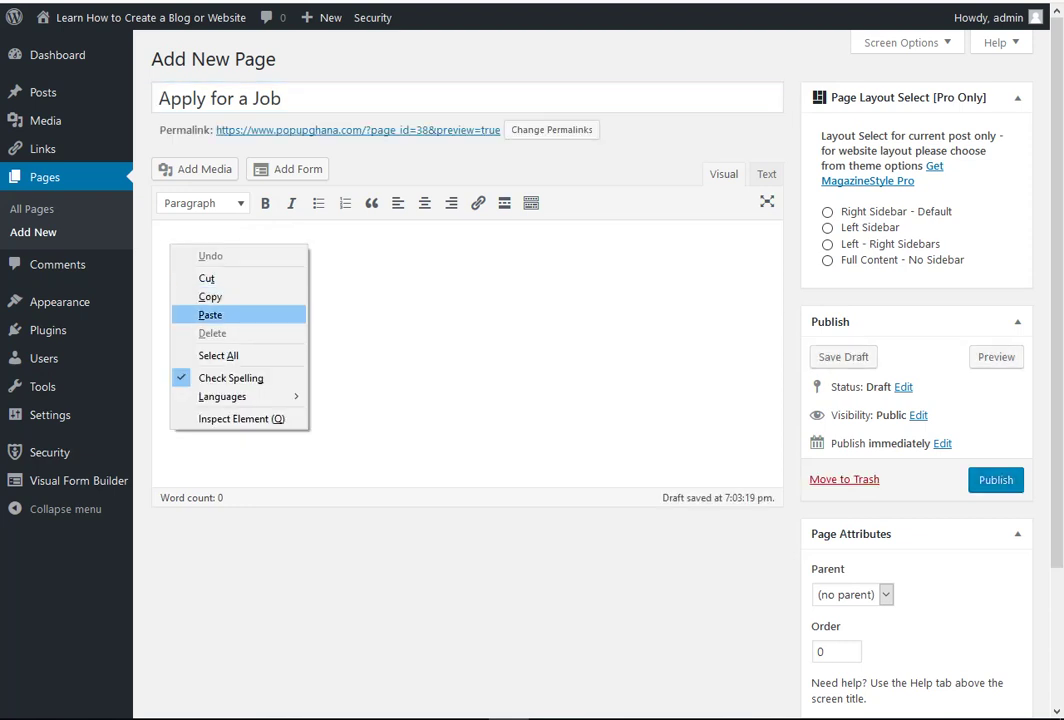
pyautogui.click(210, 315)
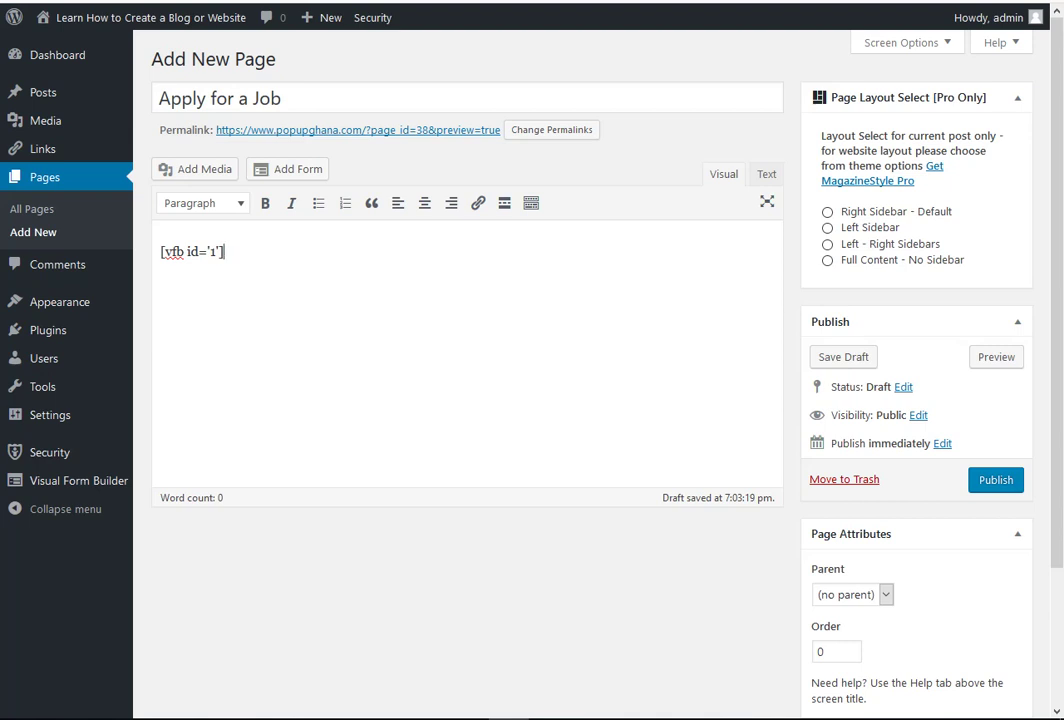
pyautogui.press('Return')
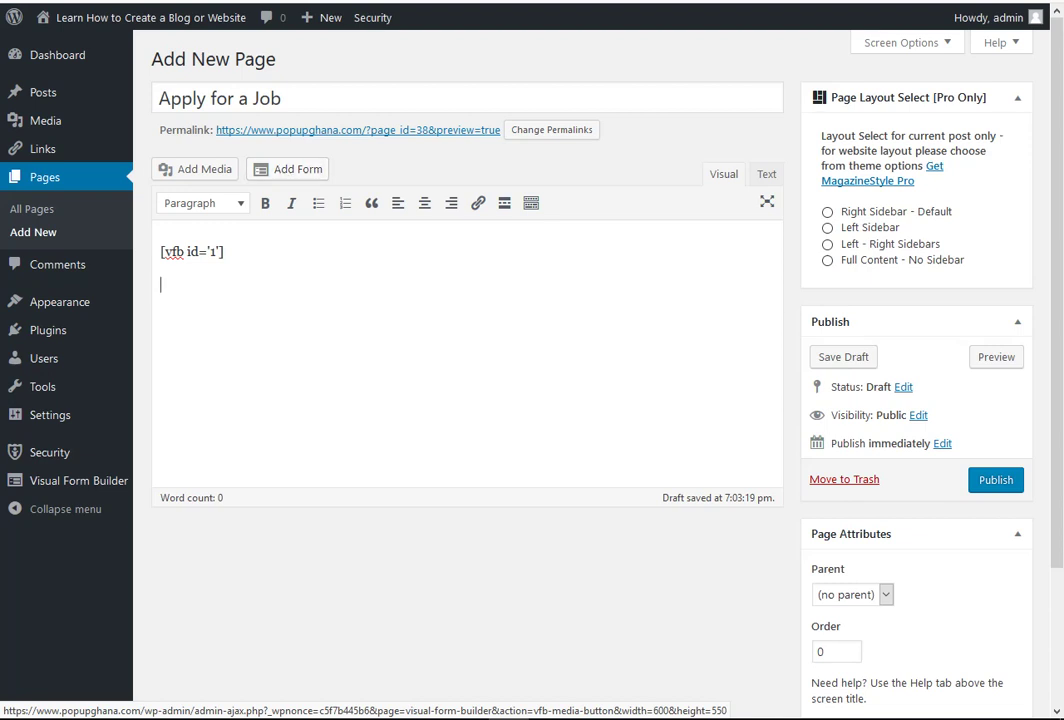
# - Insert the Application Form into the page through the form insertion window
pyautogui.click(289, 169)
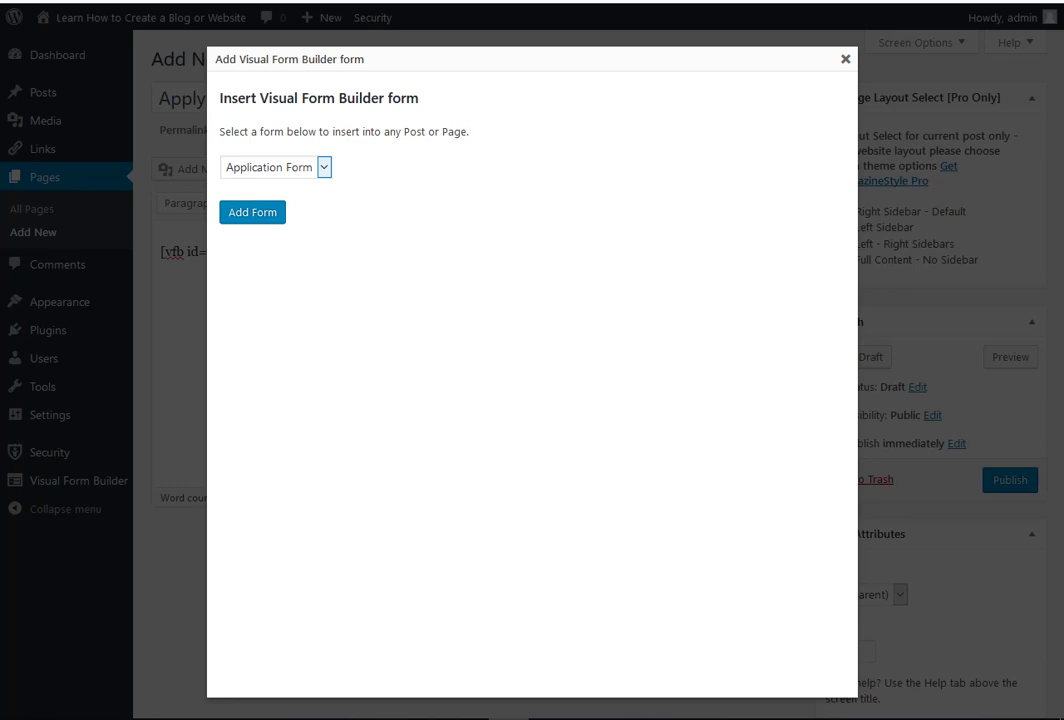
pyautogui.click(323, 167)
pyautogui.click(323, 167)
pyautogui.click(252, 212)
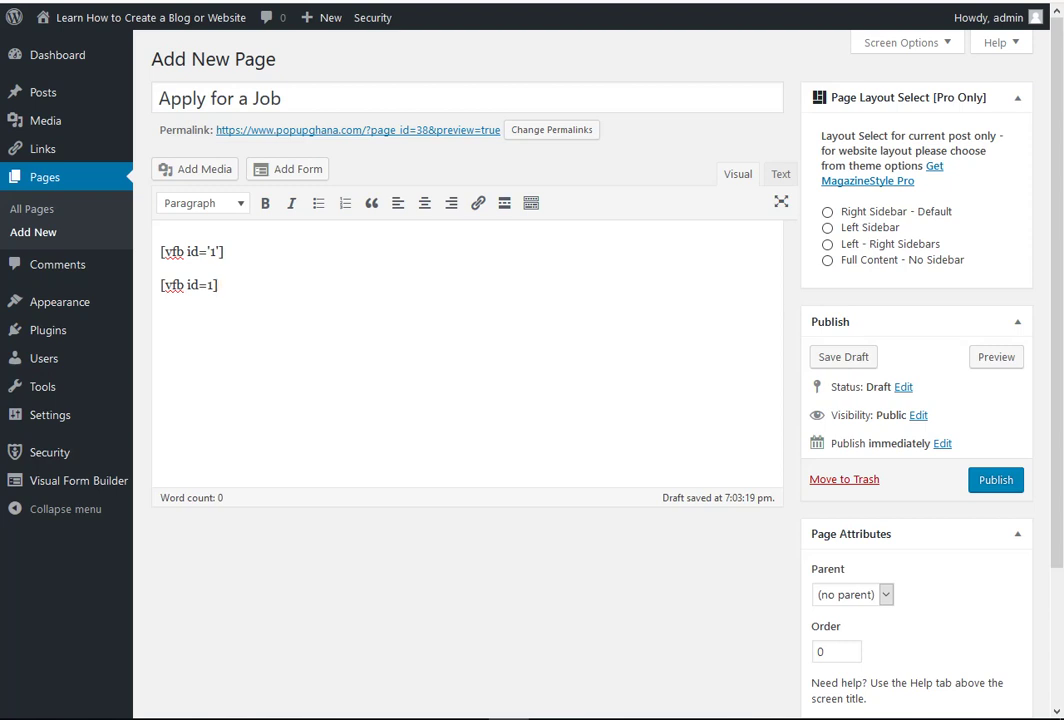
# - Delete the duplicate shortcode line and add an empty line above [vfb id='1']
pyautogui.hotkey('shift', 'Home')
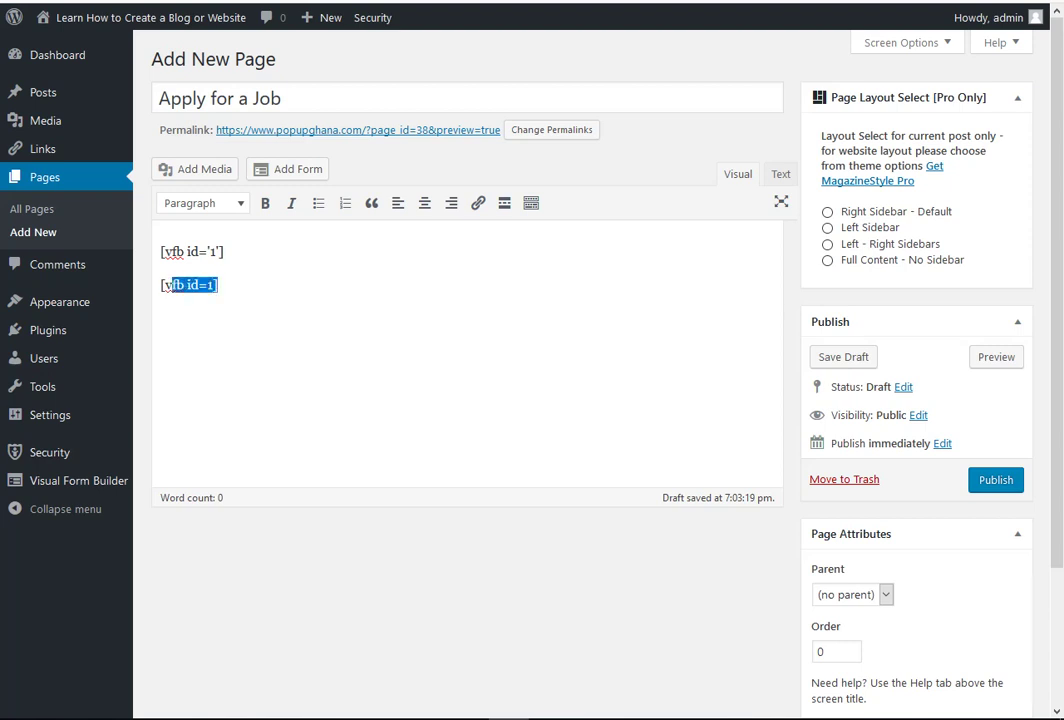
pyautogui.hotkey('shift', 'Right')
pyautogui.press('BackSpace')
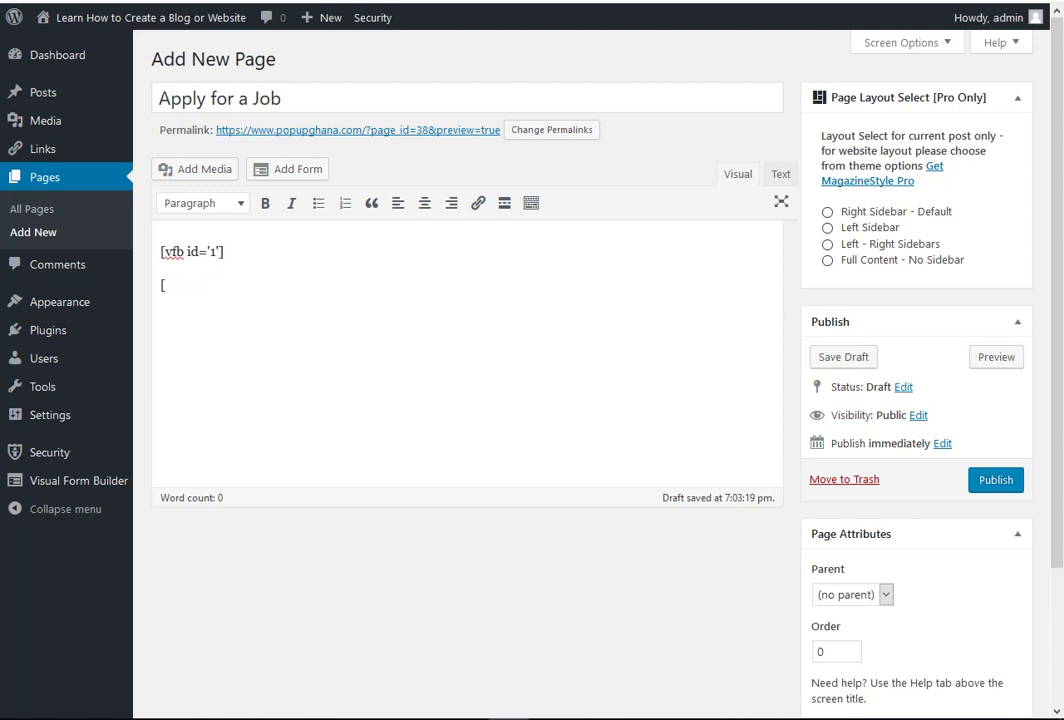
pyautogui.press('BackSpace')
pyautogui.press('Up')
pyautogui.press('Return')
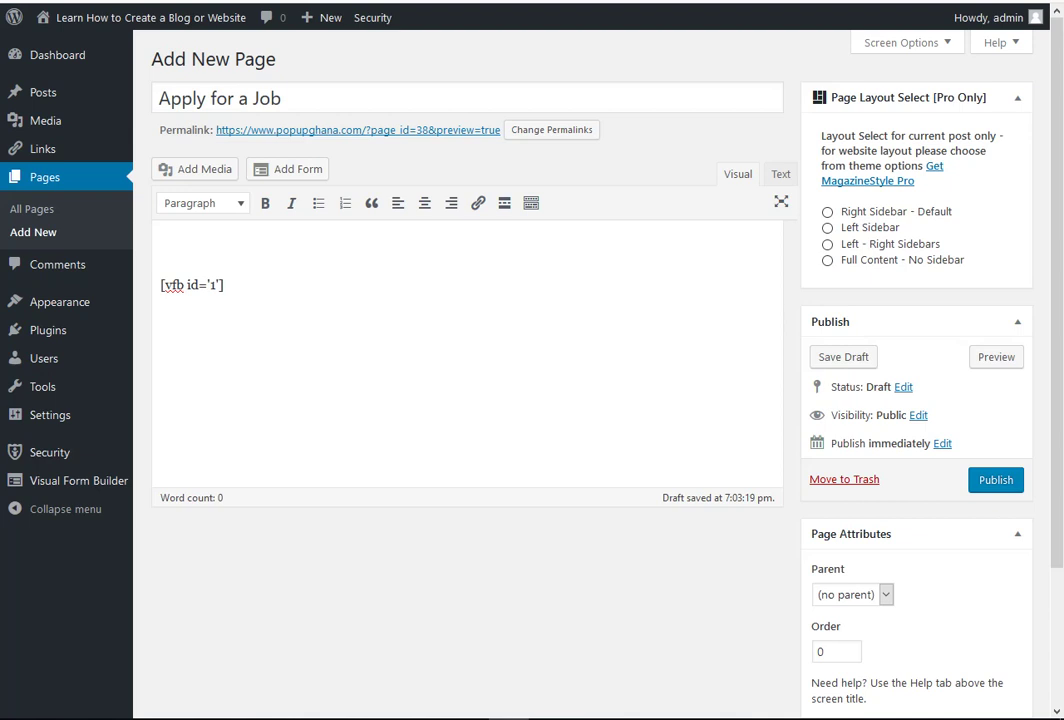
# - Add the intro 'You can use this form to apply for the job listed here.' and publish
pyautogui.write('You can use this ')
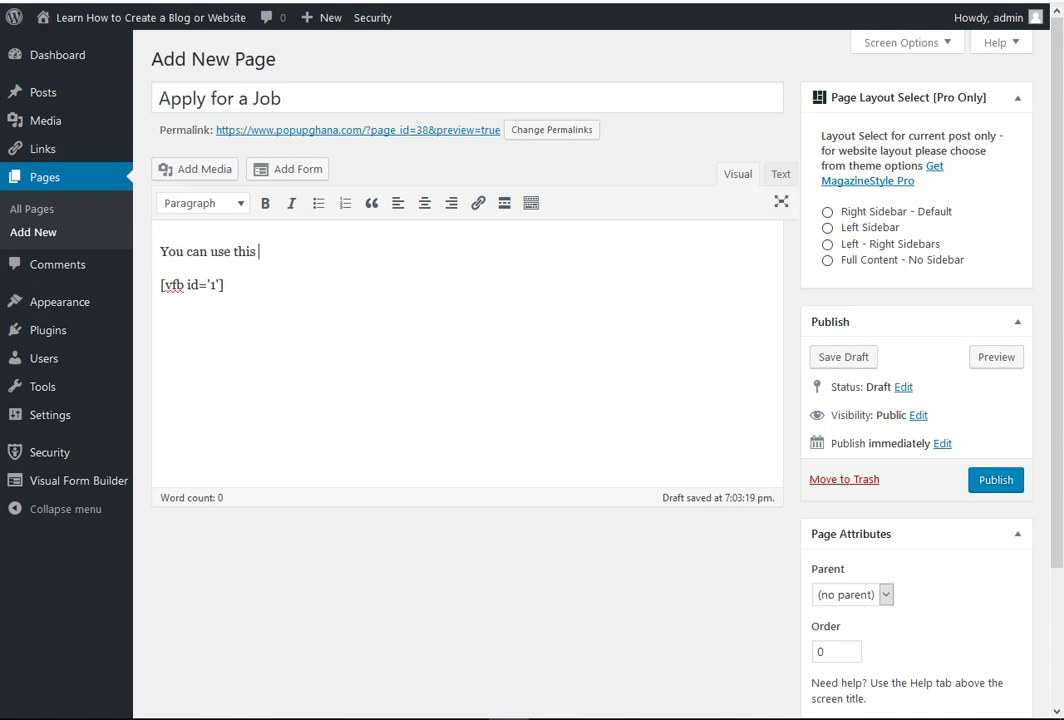
pyautogui.write('form to apply for')
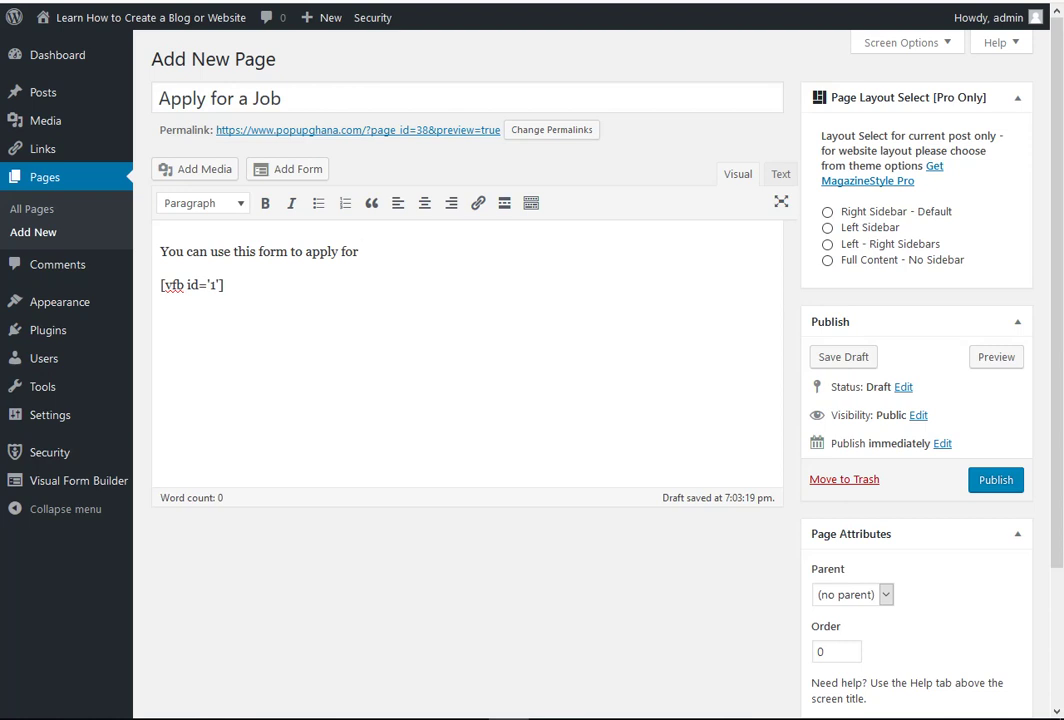
pyautogui.write(' the job listed her')
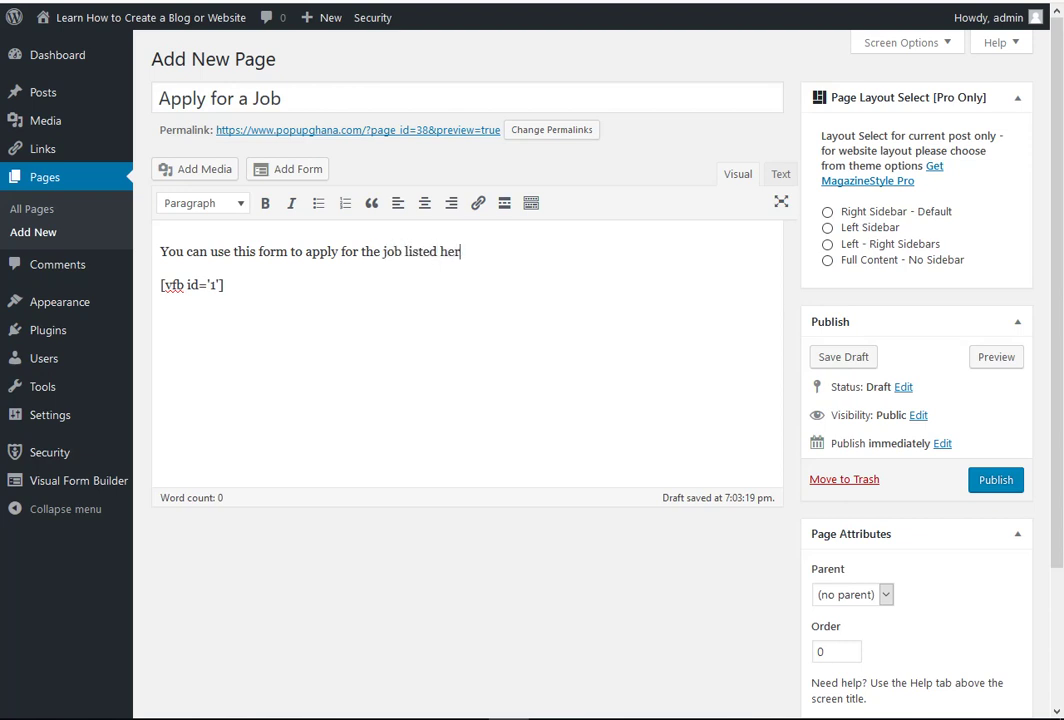
pyautogui.write('e.')
pyautogui.click(996, 480)
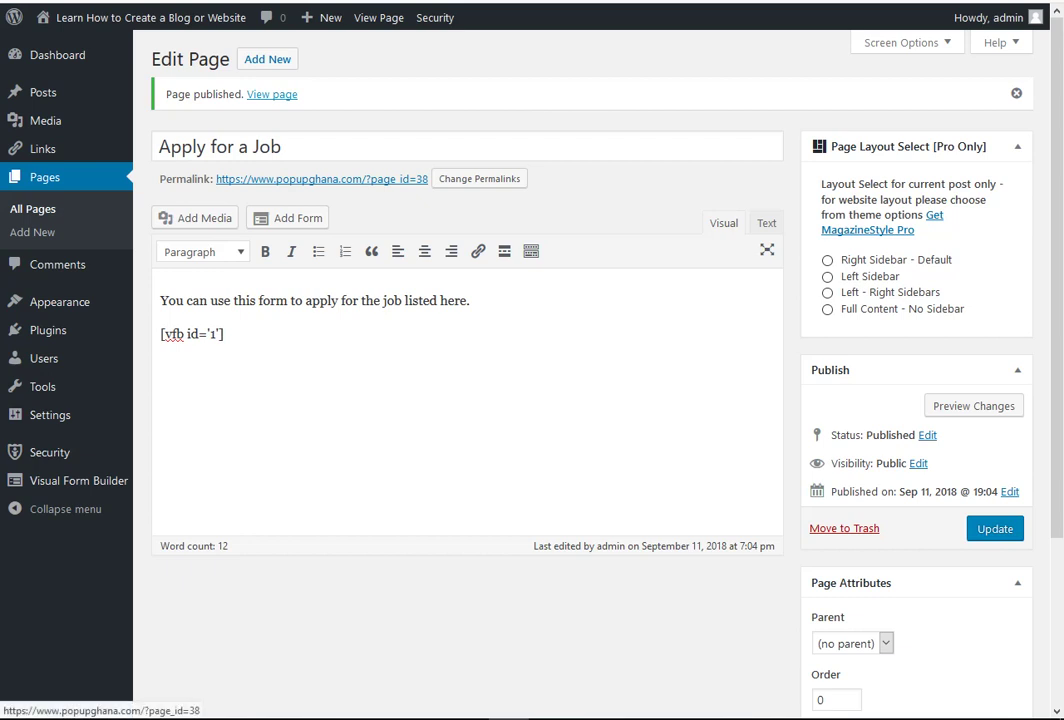
# - Open the published Apply for a Job page in a new browser tab
pyautogui.rightClick(279, 96)
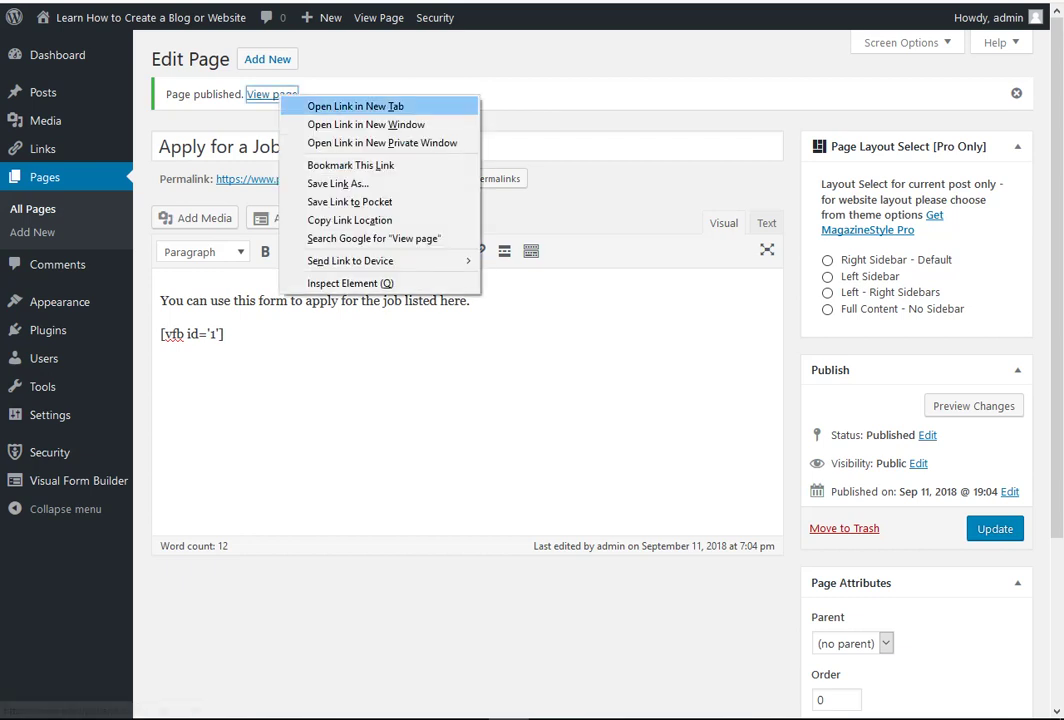
pyautogui.click(350, 106)
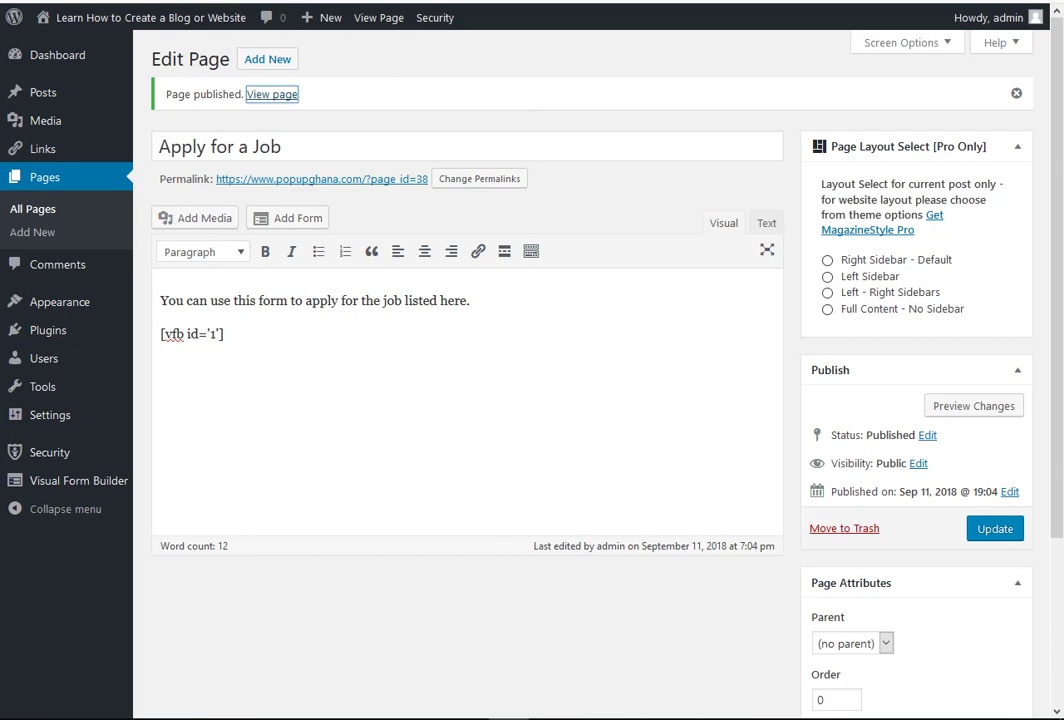
# - On the live page, enter the applicant's name, mobile number and e-mail address
pyautogui.hotkey('ctrl', 'Tab')
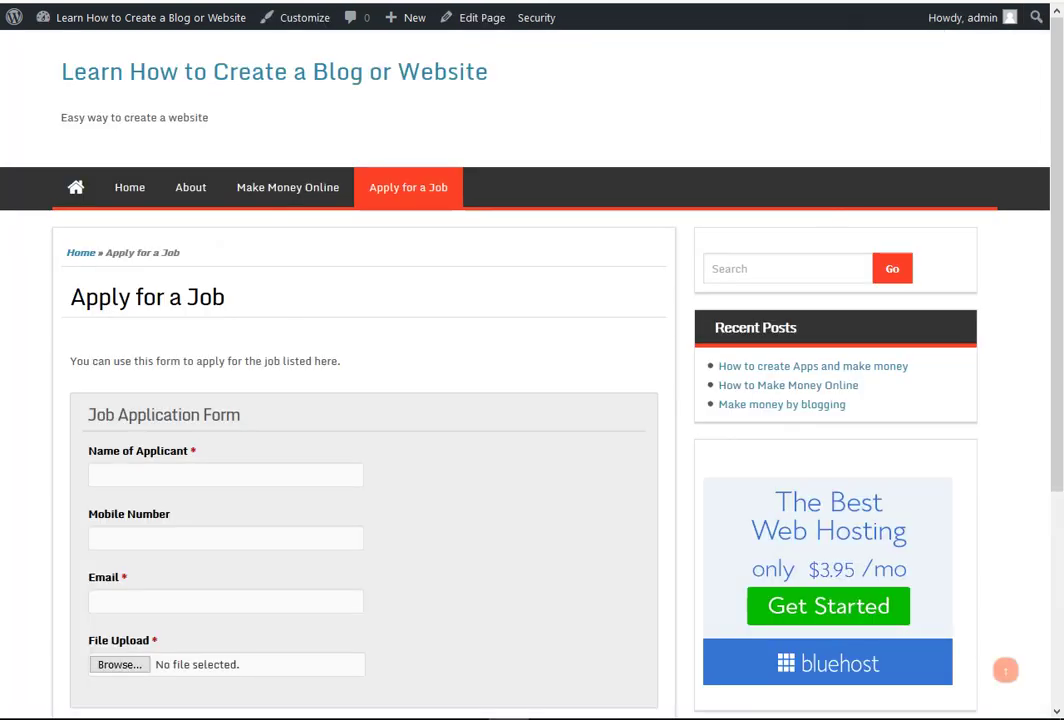
pyautogui.scroll(-5, 532, 400)
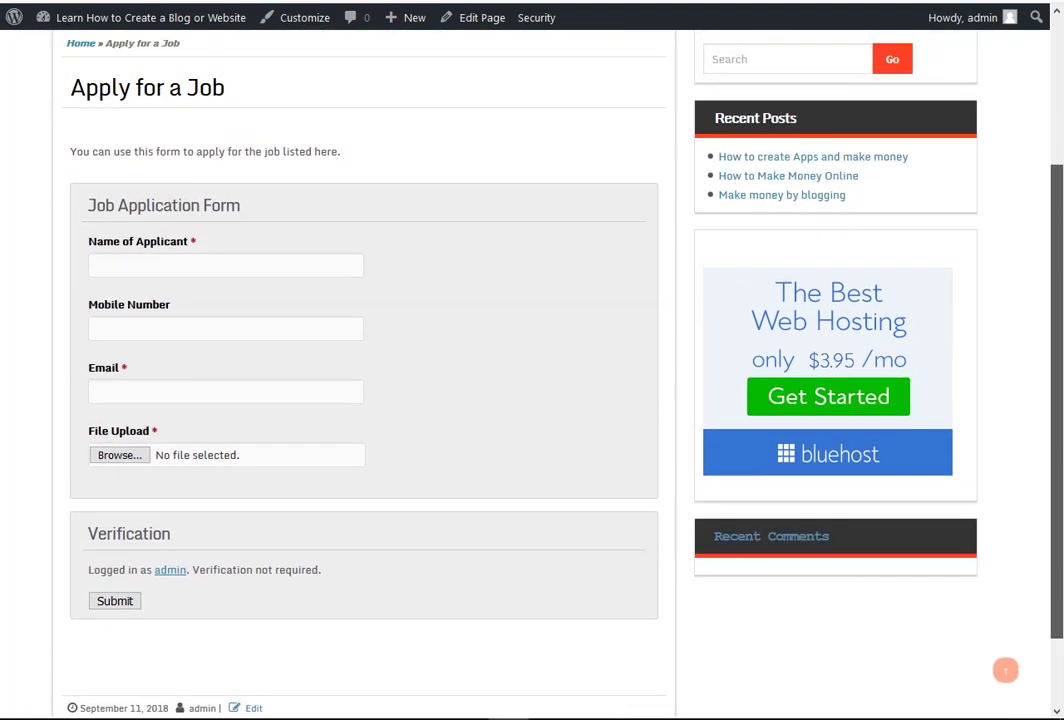
pyautogui.moveTo(1057, 400); pyautogui.dragTo(1057, 395)
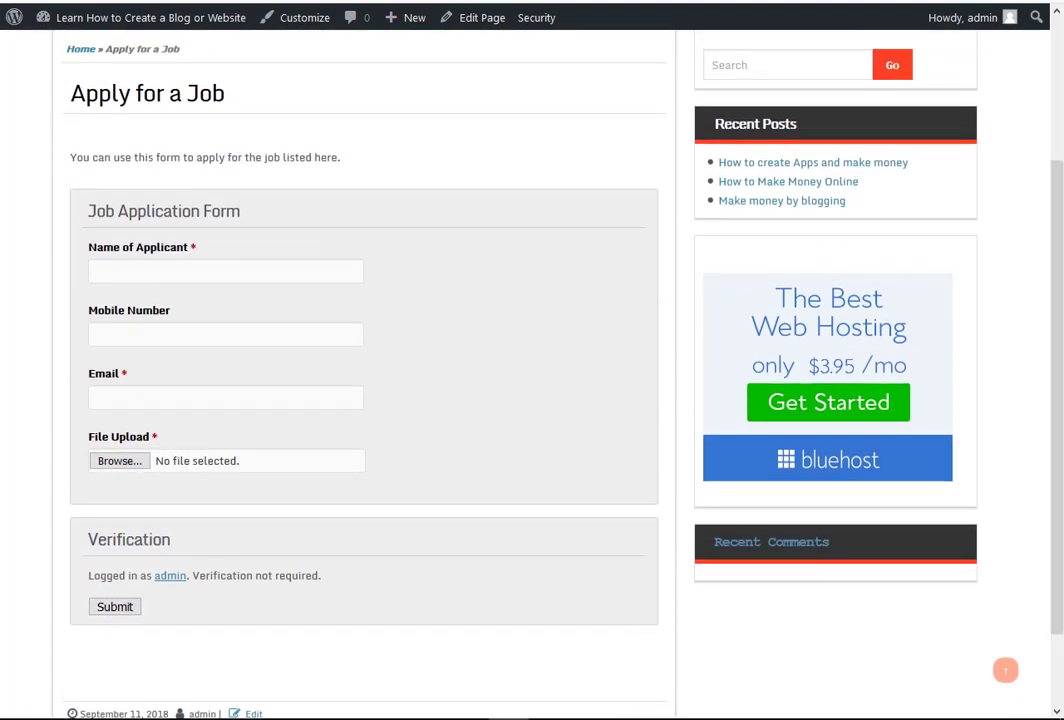
pyautogui.click(226, 271)
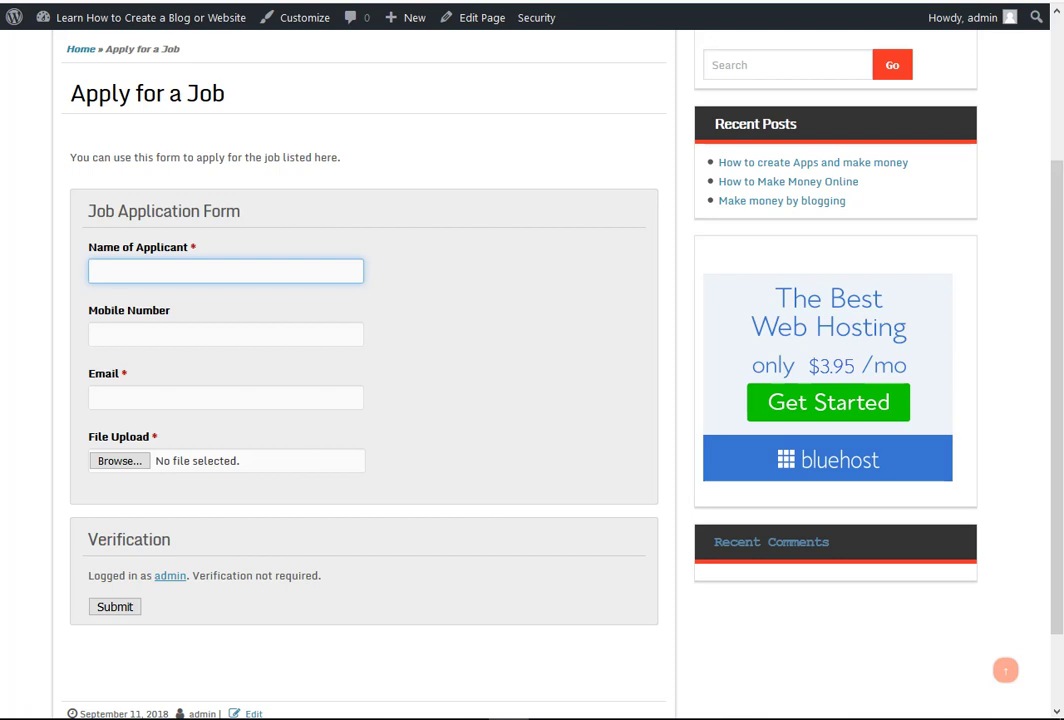
pyautogui.press('Tab')
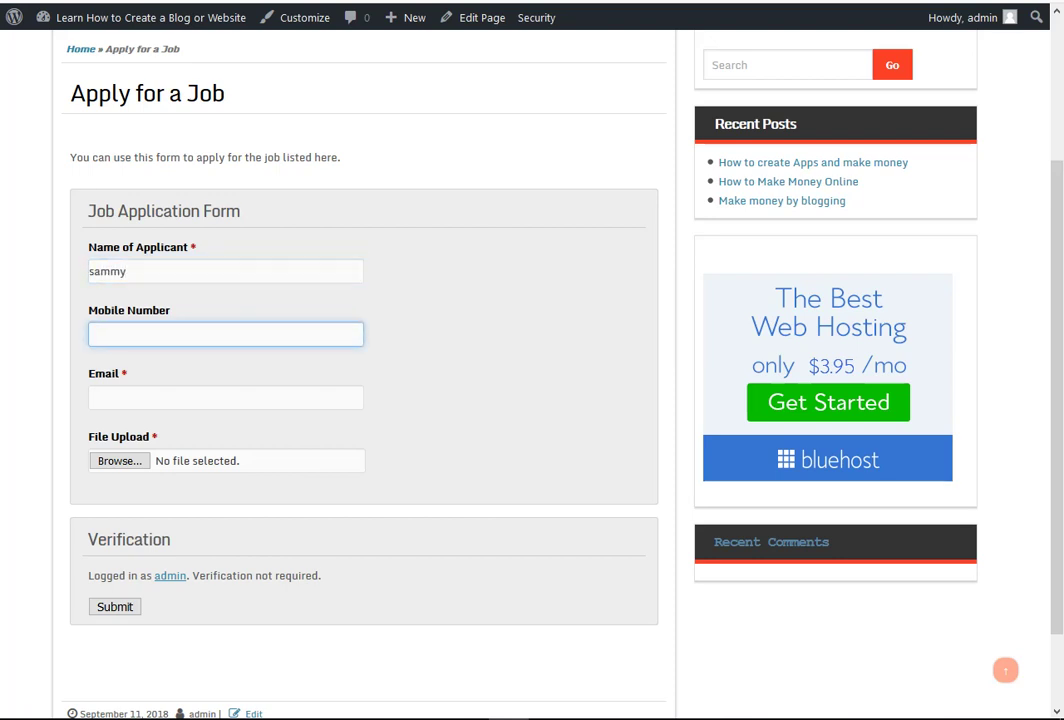
pyautogui.press('Tab')
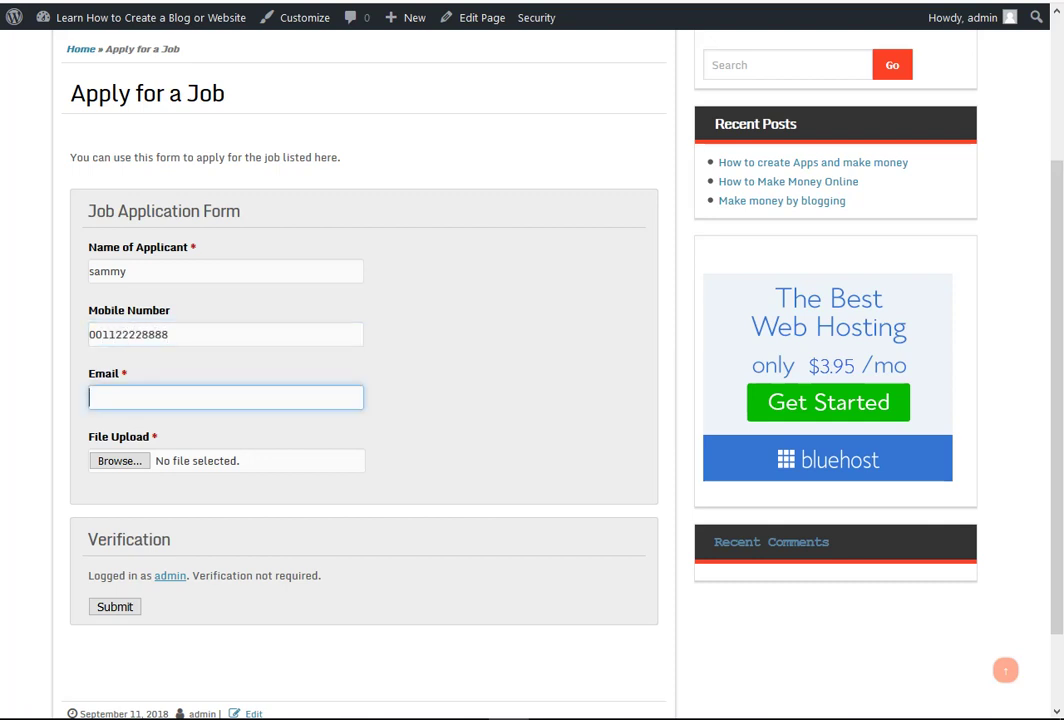
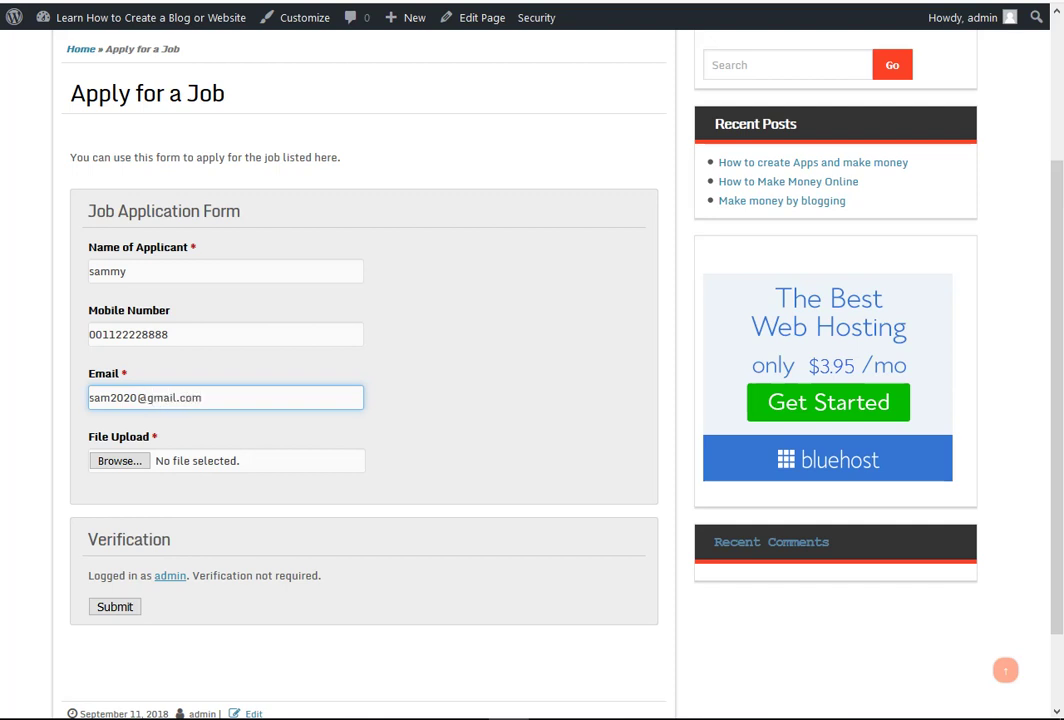
# - Correct the e-mail address and bring up the file chooser for the File Upload field
pyautogui.click(110, 398)
pyautogui.moveTo(177, 398); pyautogui.dragTo(147, 398)
pyautogui.write('yahoo')
pyautogui.click(109, 398)
pyautogui.write('uel')
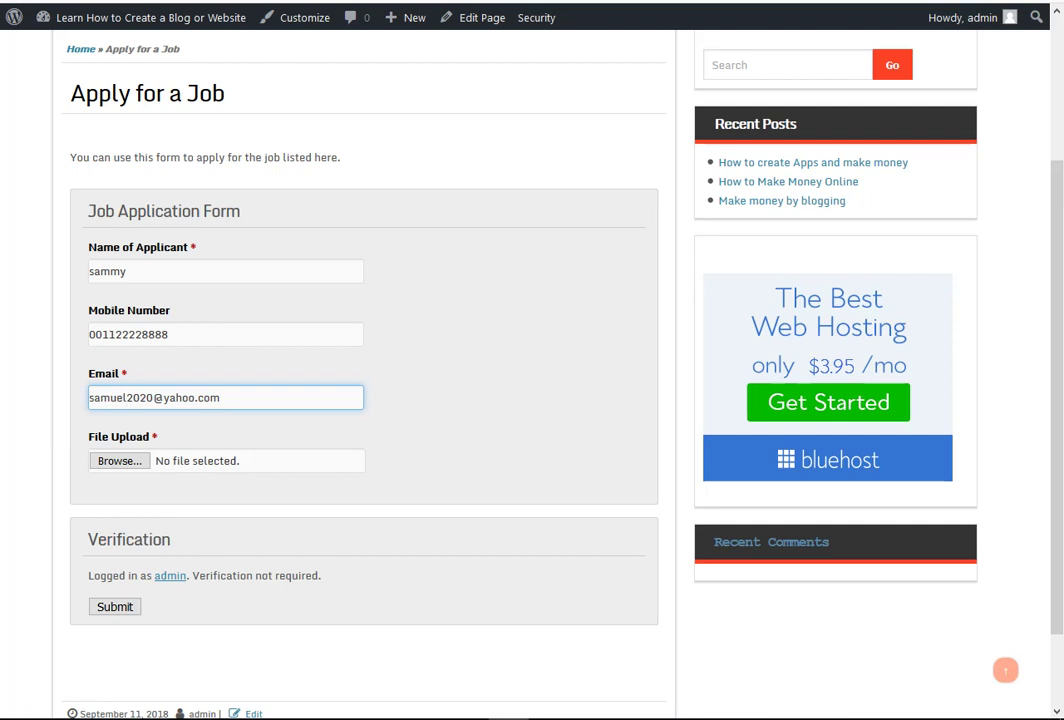
pyautogui.click(139, 398)
pyautogui.write('0')
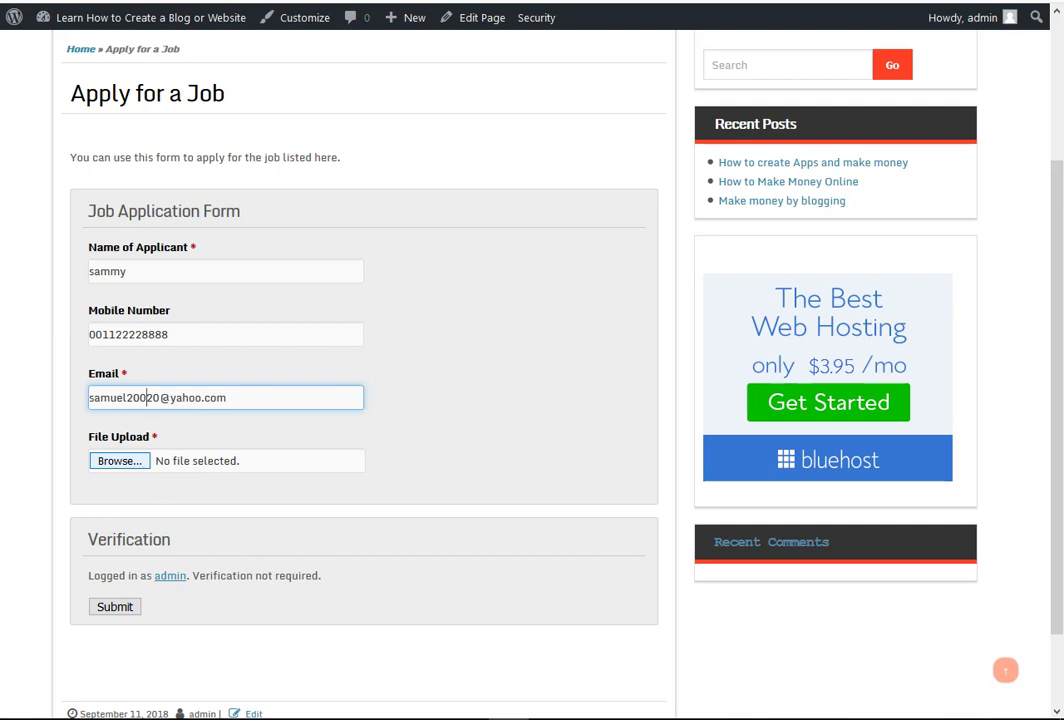
pyautogui.click(119, 460)
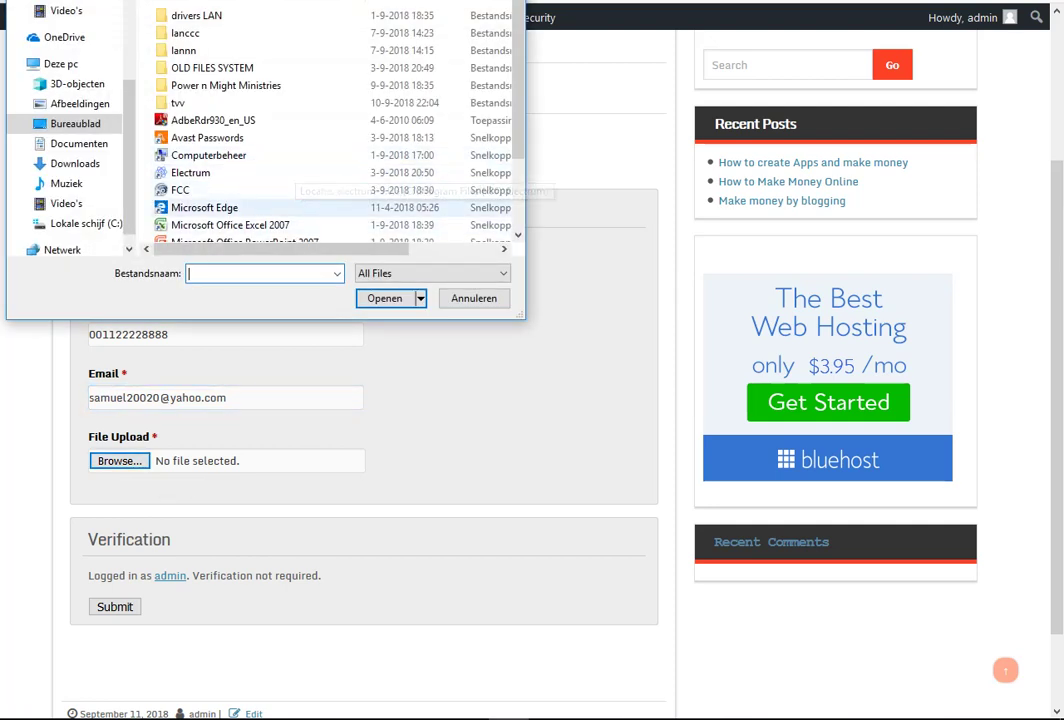
# - Attach kkkkkk from Documenten, see it rejected as invalid, then browse Downloads instead
pyautogui.scroll(-2, 330, 120)
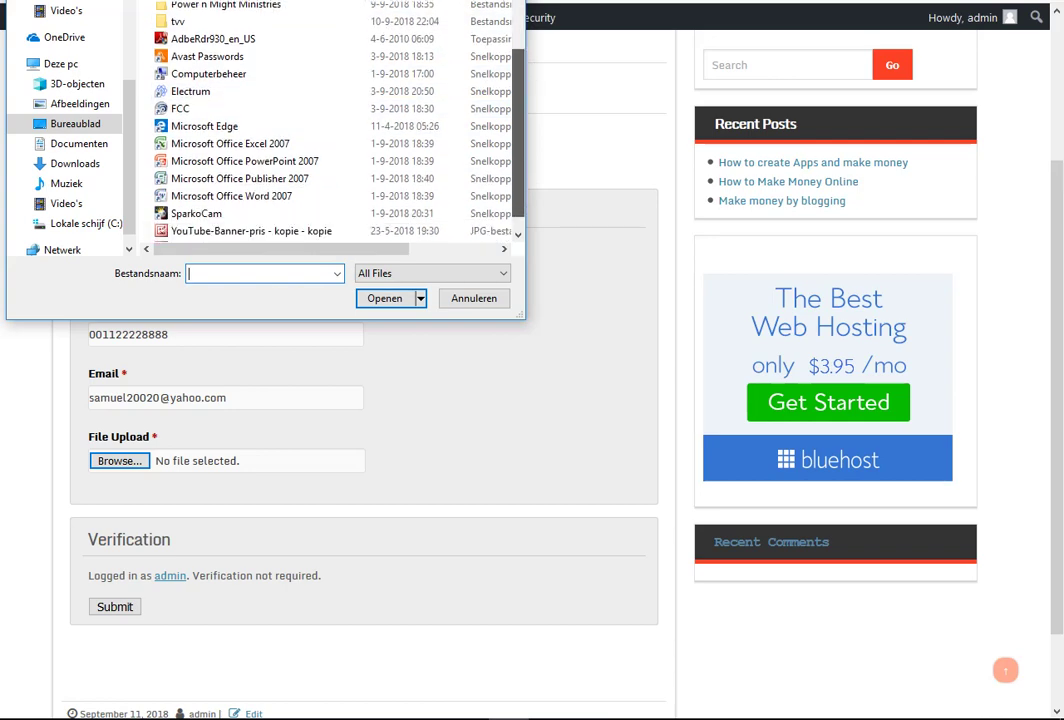
pyautogui.scroll(2, 330, 120)
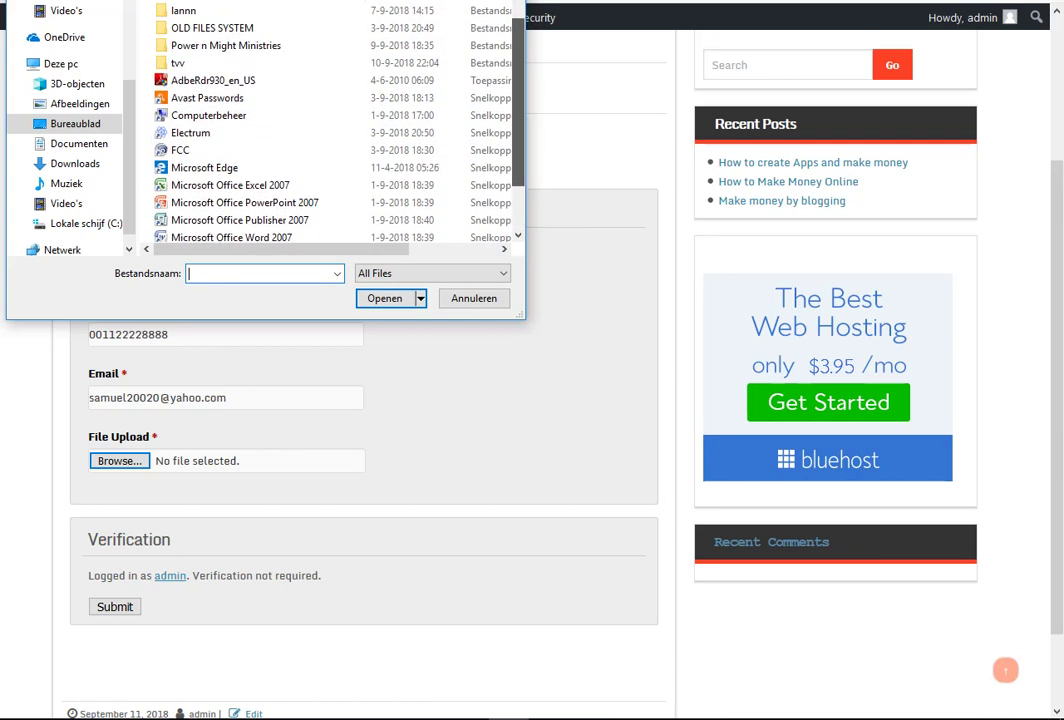
pyautogui.click(79, 143)
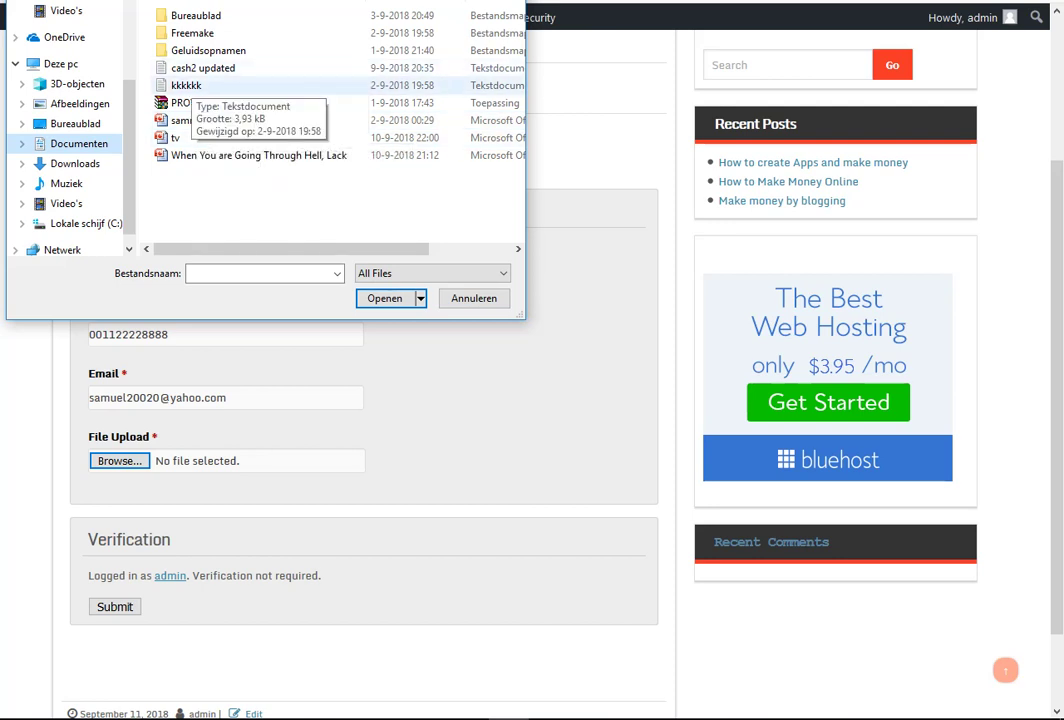
pyautogui.doubleClick(186, 85)
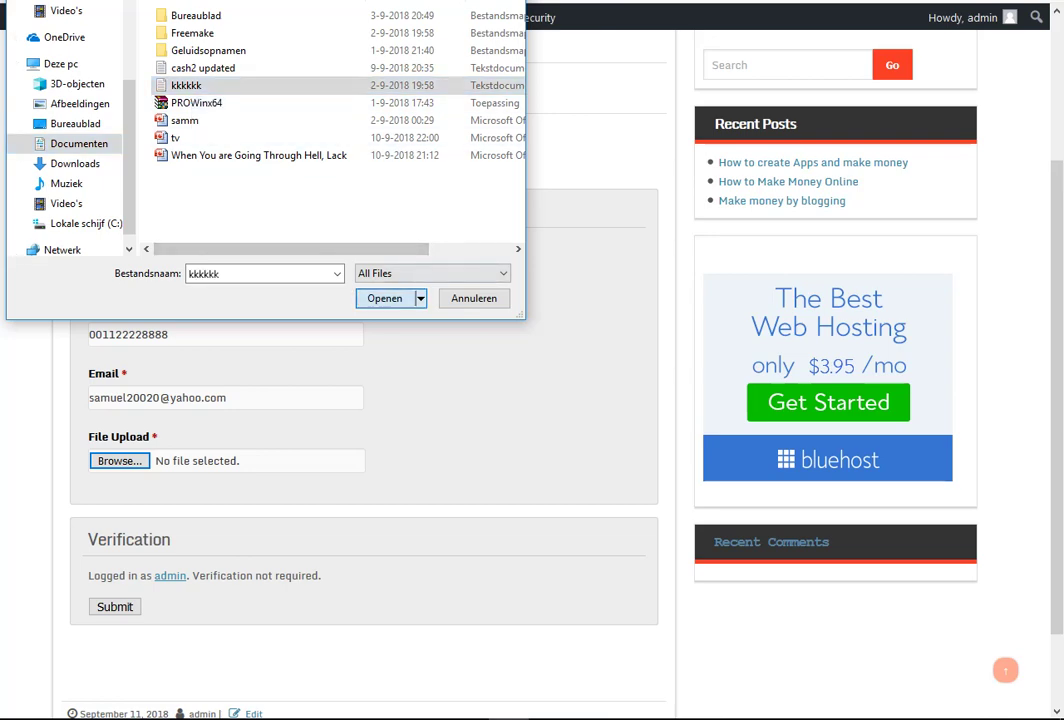
pyautogui.click(120, 461)
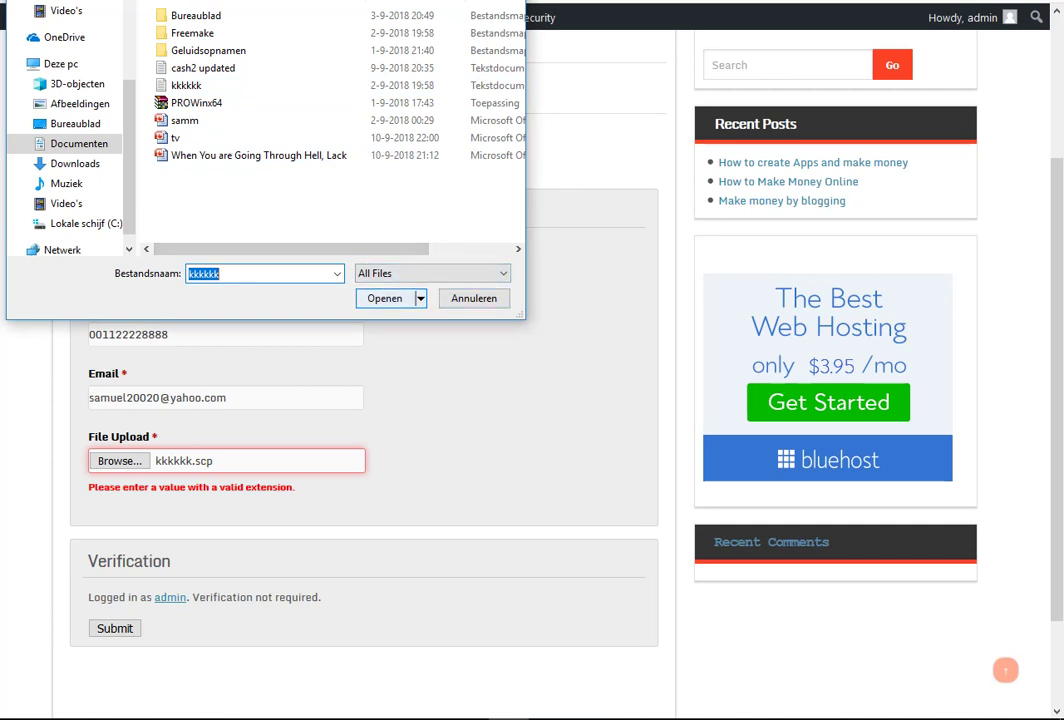
pyautogui.click(75, 164)
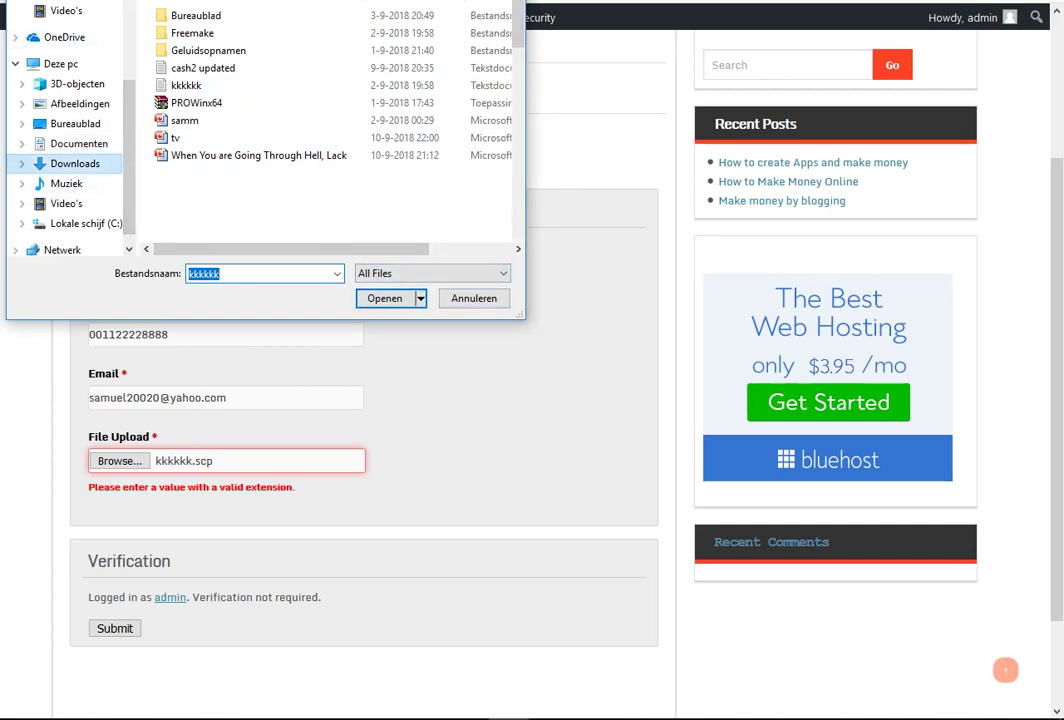
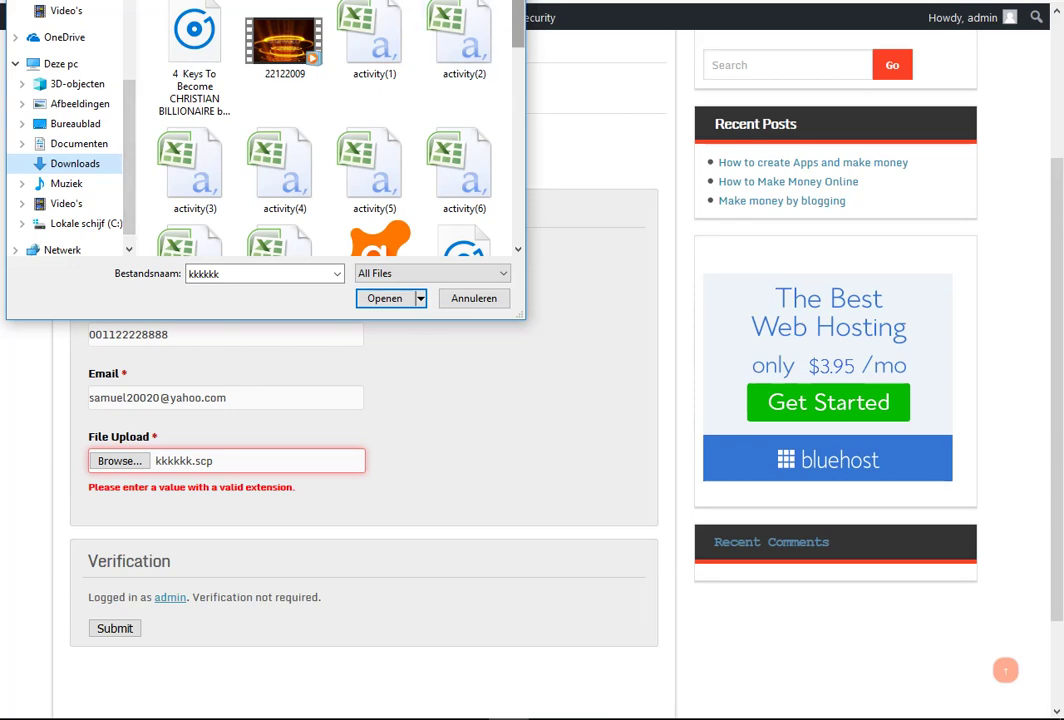
# - Attach The-1st-Secret-to-Success.pdf to the File Upload field and clear its extension error
pyautogui.scroll(-1, 325, 125)
pyautogui.scroll(-10, 325, 125)
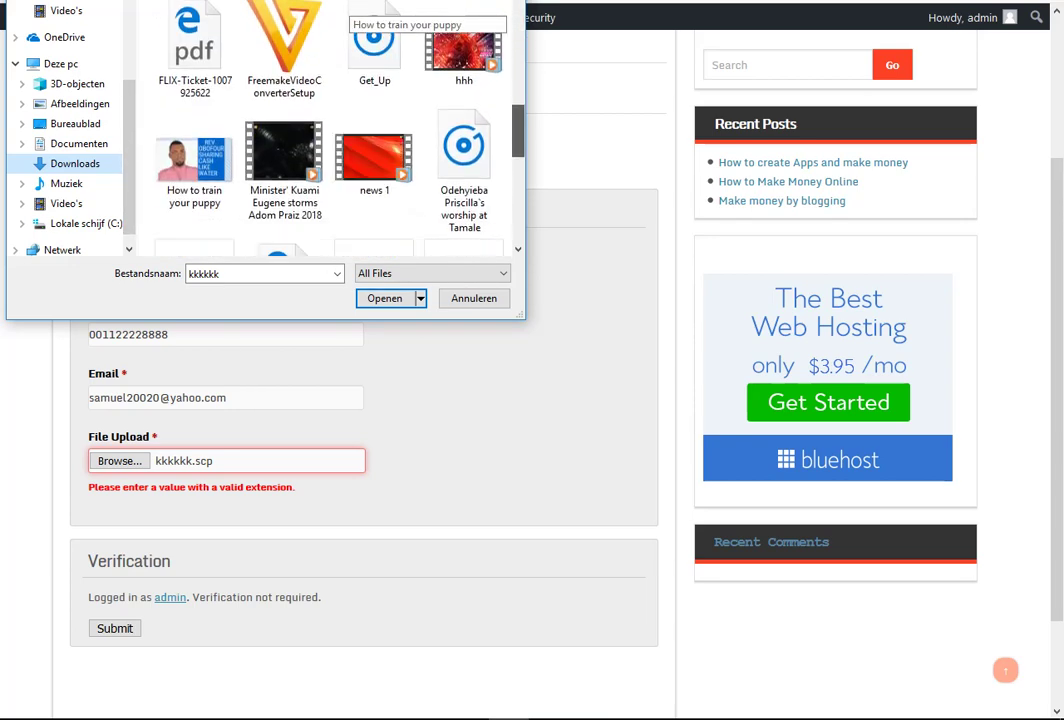
pyautogui.scroll(-3, 325, 125)
pyautogui.scroll(6, 325, 125)
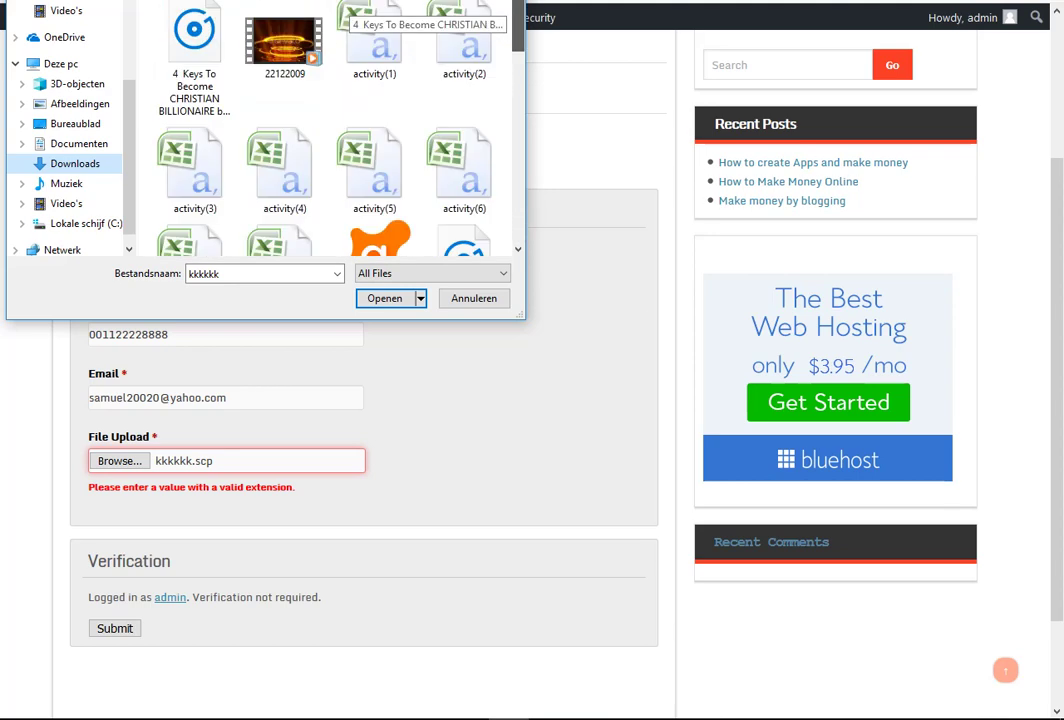
pyautogui.scroll(-5, 325, 125)
pyautogui.scroll(3, 325, 125)
pyautogui.scroll(-6, 325, 125)
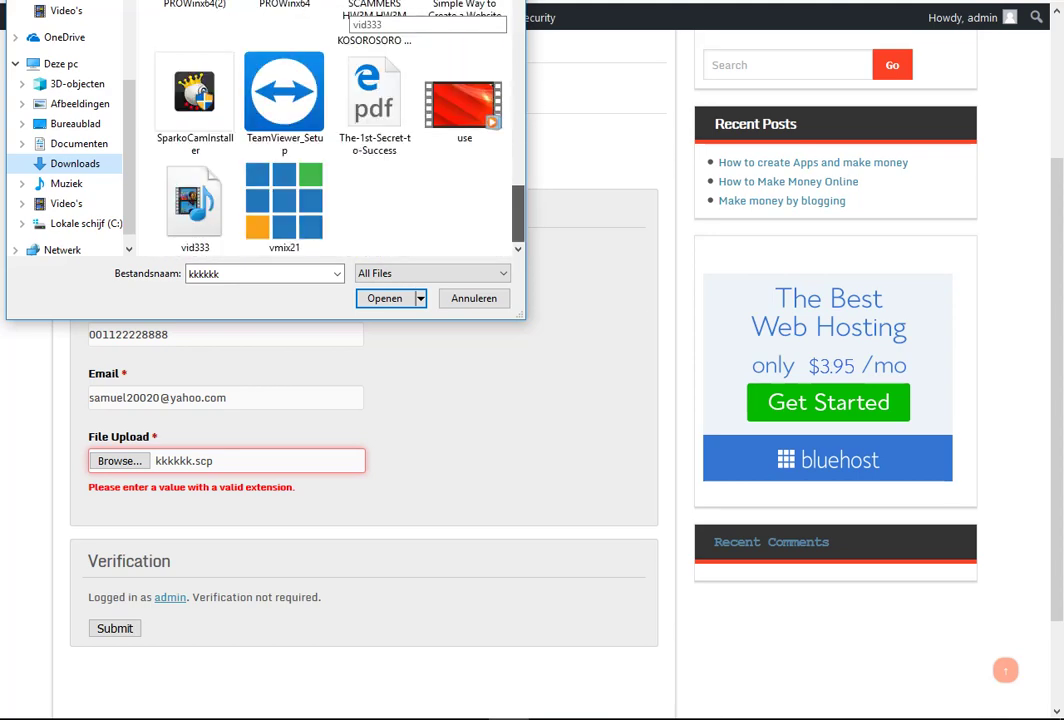
pyautogui.click(374, 105)
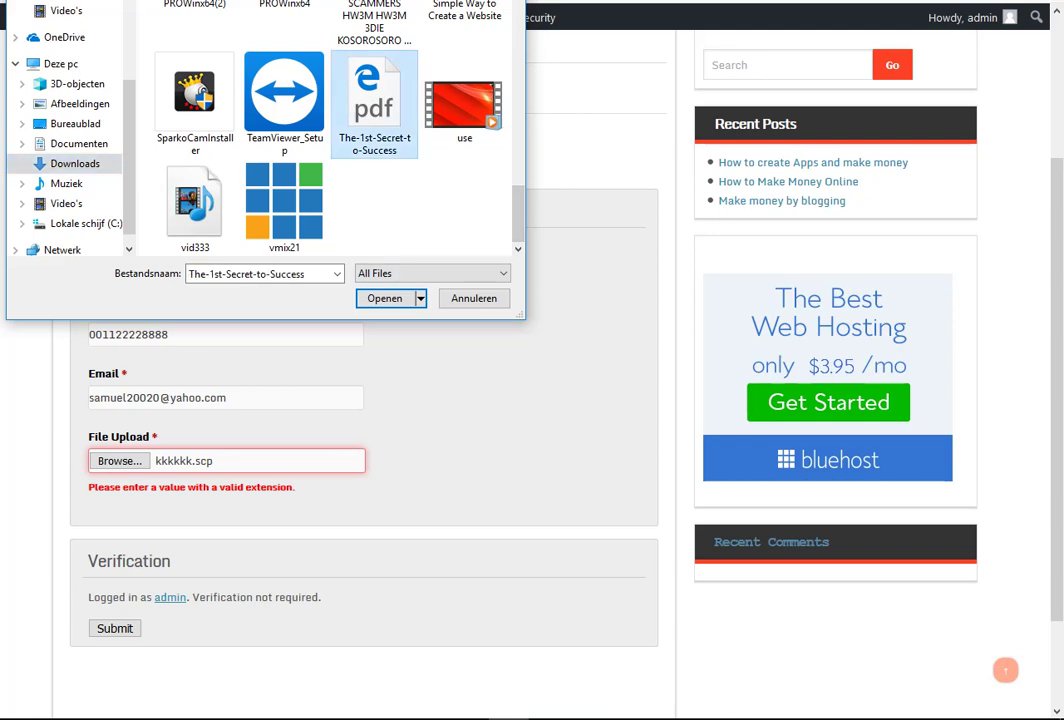
pyautogui.click(385, 298)
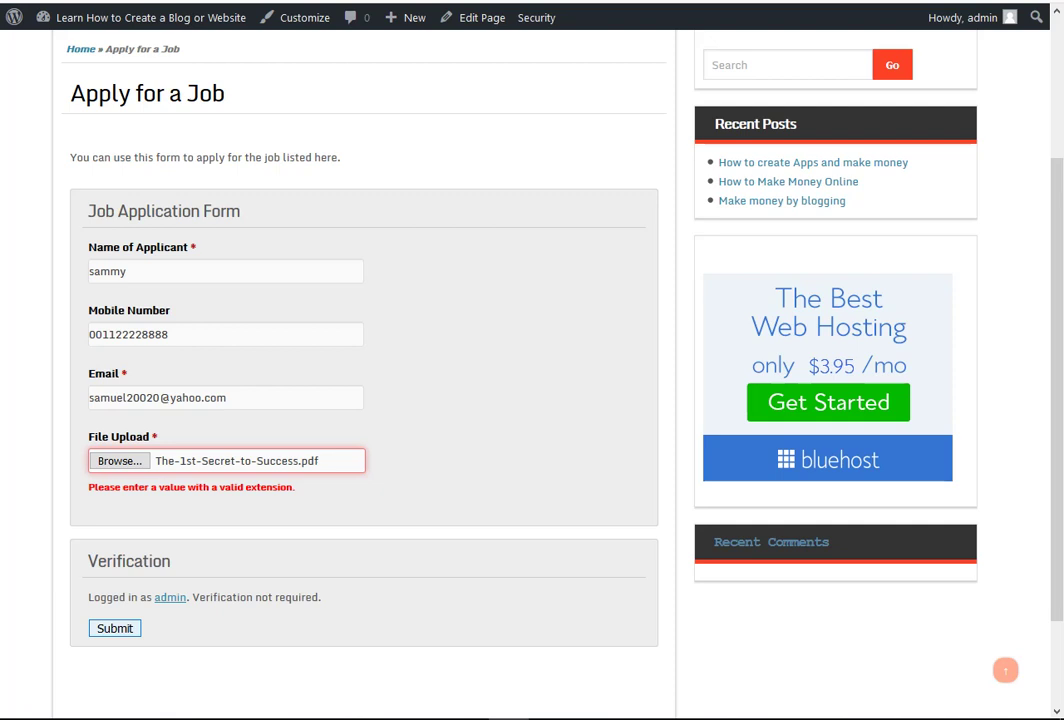
pyautogui.click(115, 628)
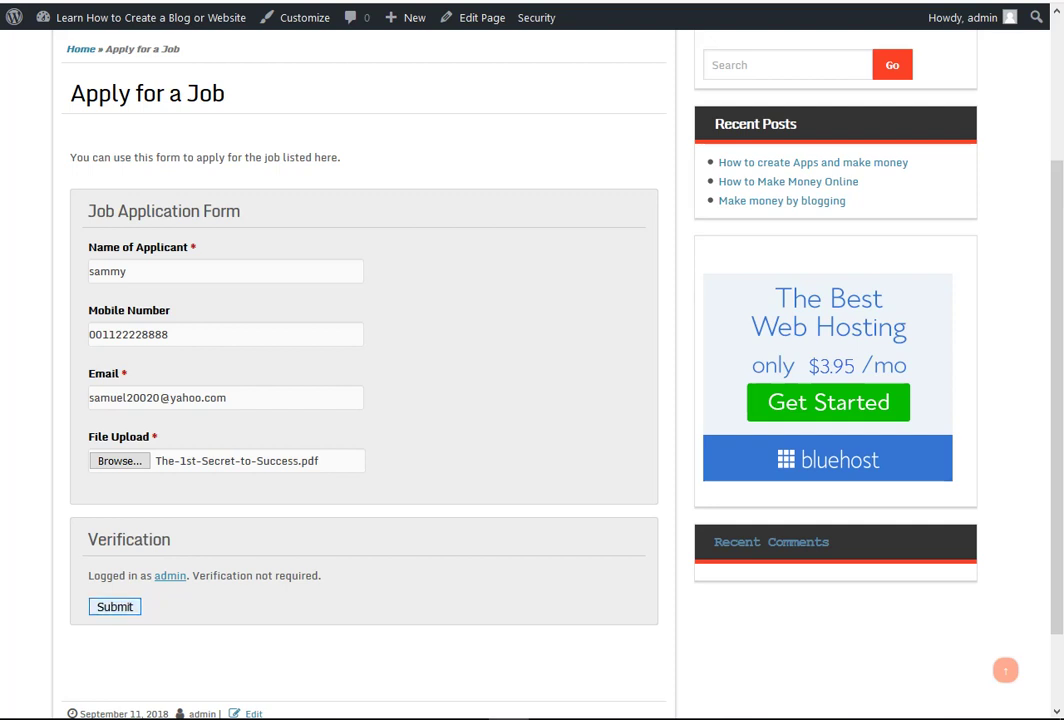
# - Submit the job application, then open the Apply for a Job page with its [vfb id='1'] shortcode
pyautogui.click(115, 607)
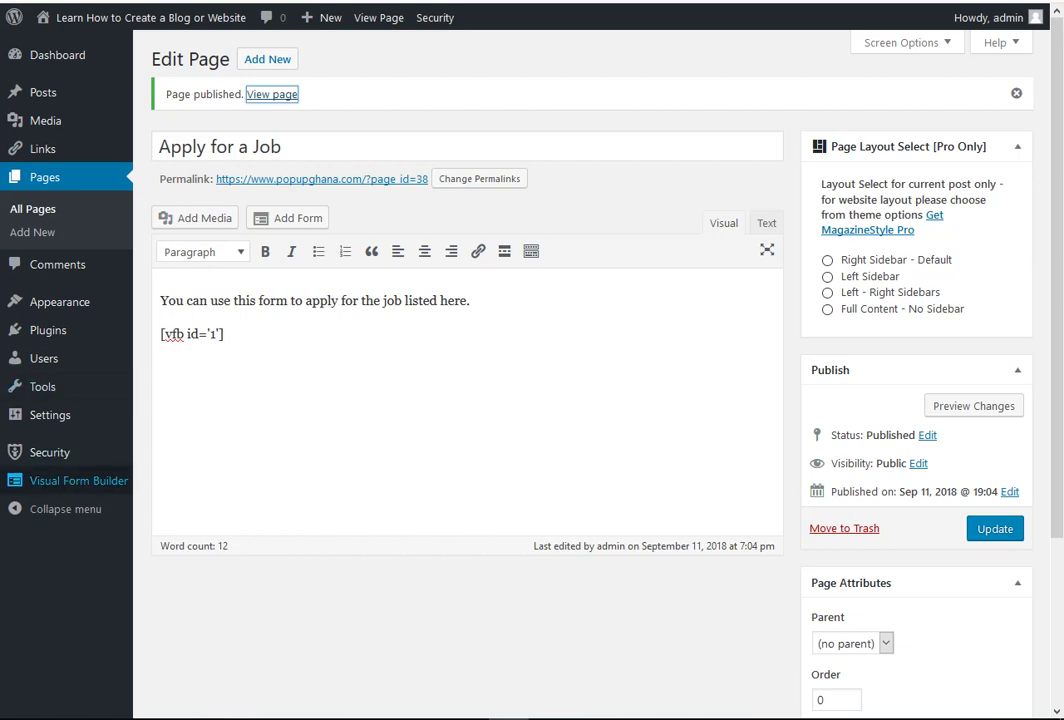
pyautogui.moveTo(80, 481)
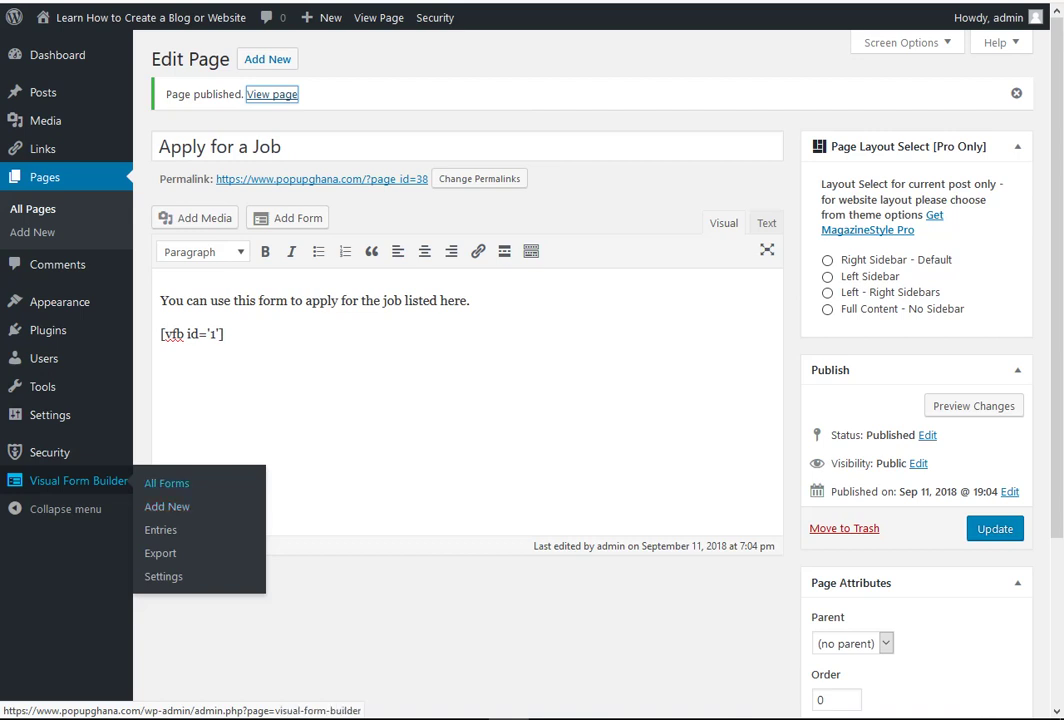
# - Edit the Application Form from Visual Form Builder's All Forms and add a Checkbox field
pyautogui.click(166, 483)
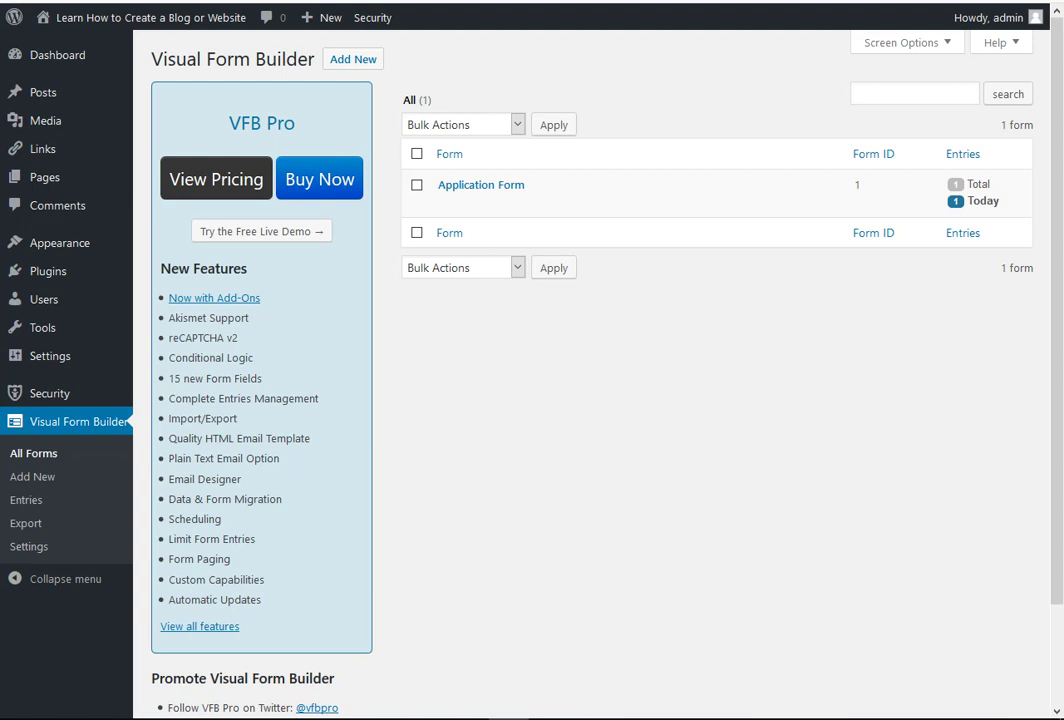
pyautogui.moveTo(470, 187)
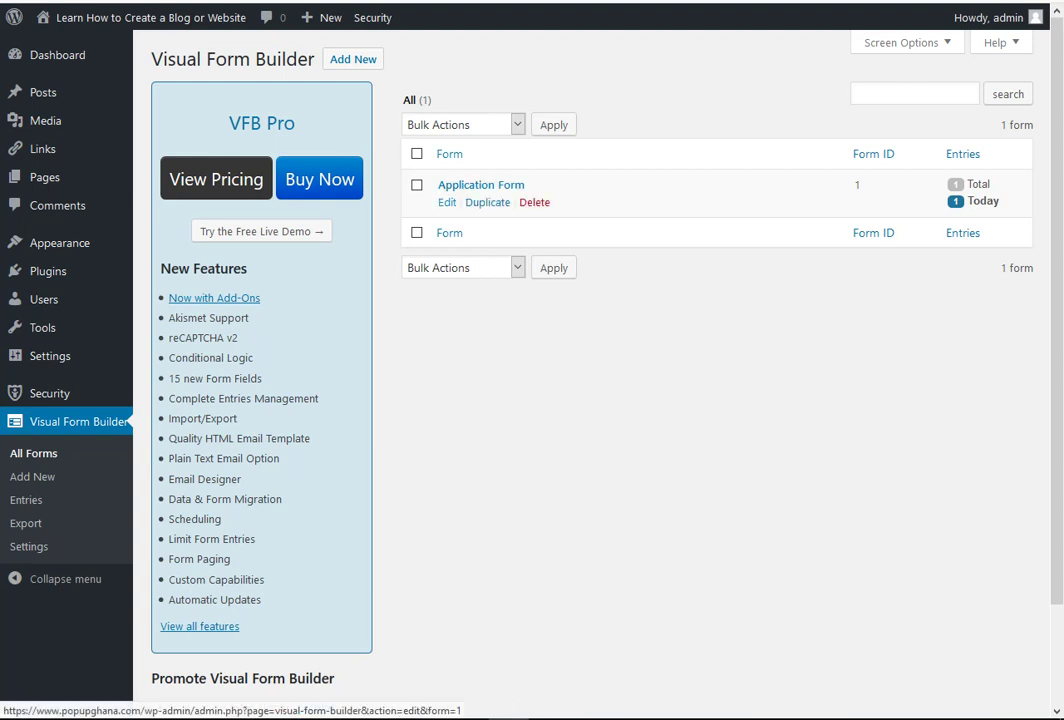
pyautogui.click(447, 202)
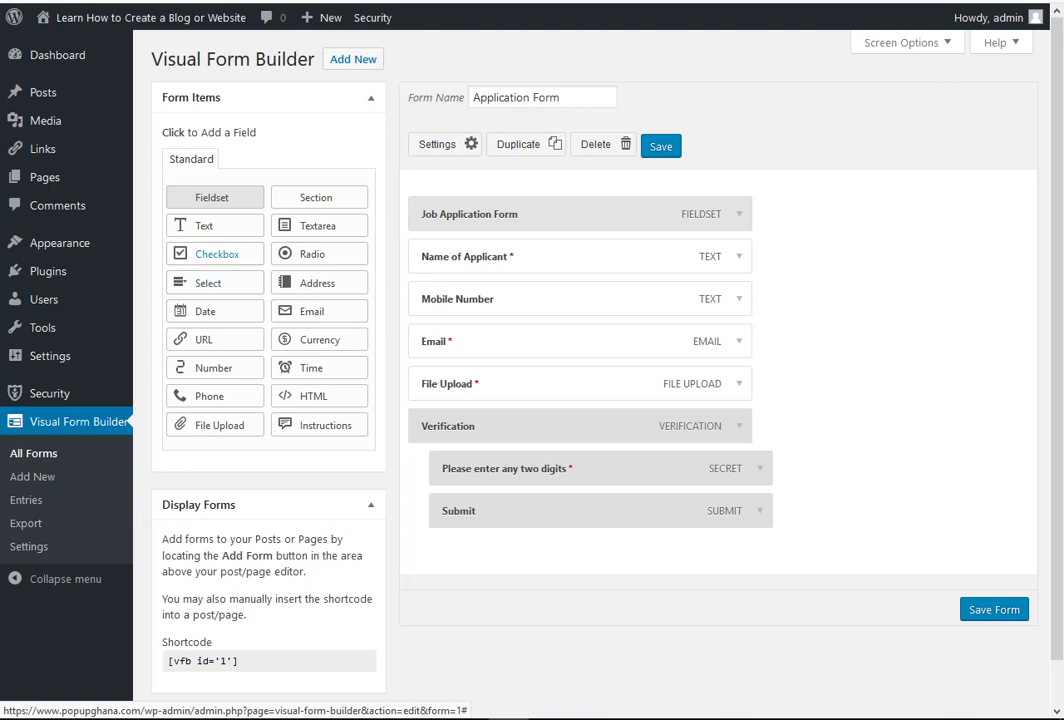
pyautogui.click(217, 254)
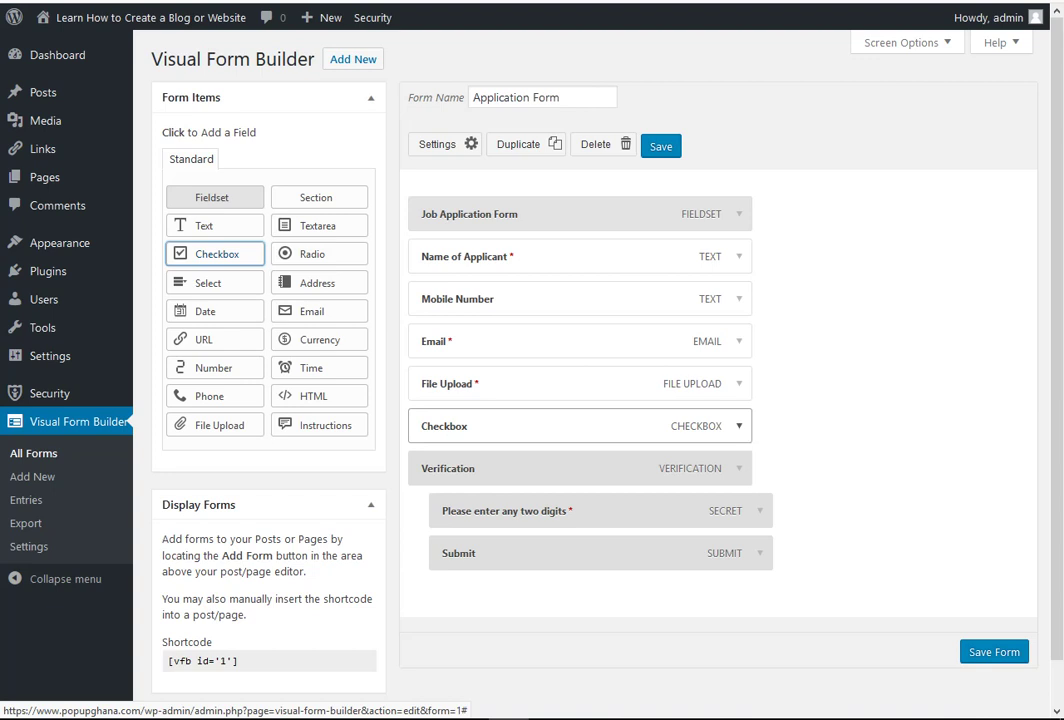
# - Expand the new Checkbox field's settings and rename it 'Select Job'
pyautogui.click(739, 426)
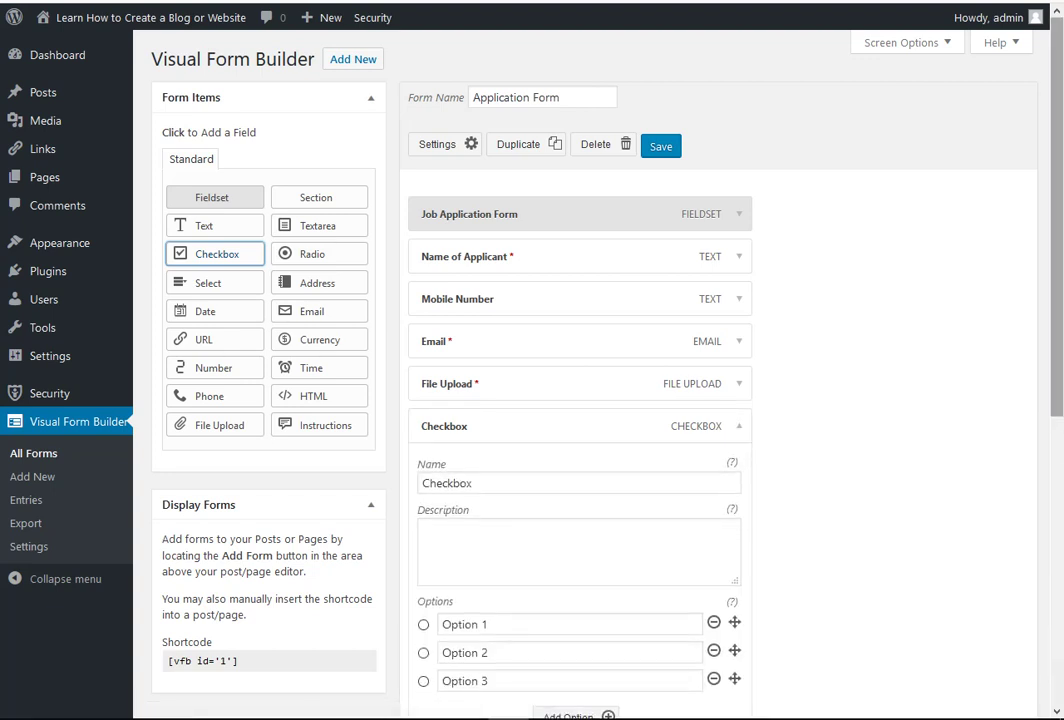
pyautogui.scroll(-3, 600, 400)
pyautogui.moveTo(487, 471); pyautogui.dragTo(440, 471)
pyautogui.doubleClick(447, 330)
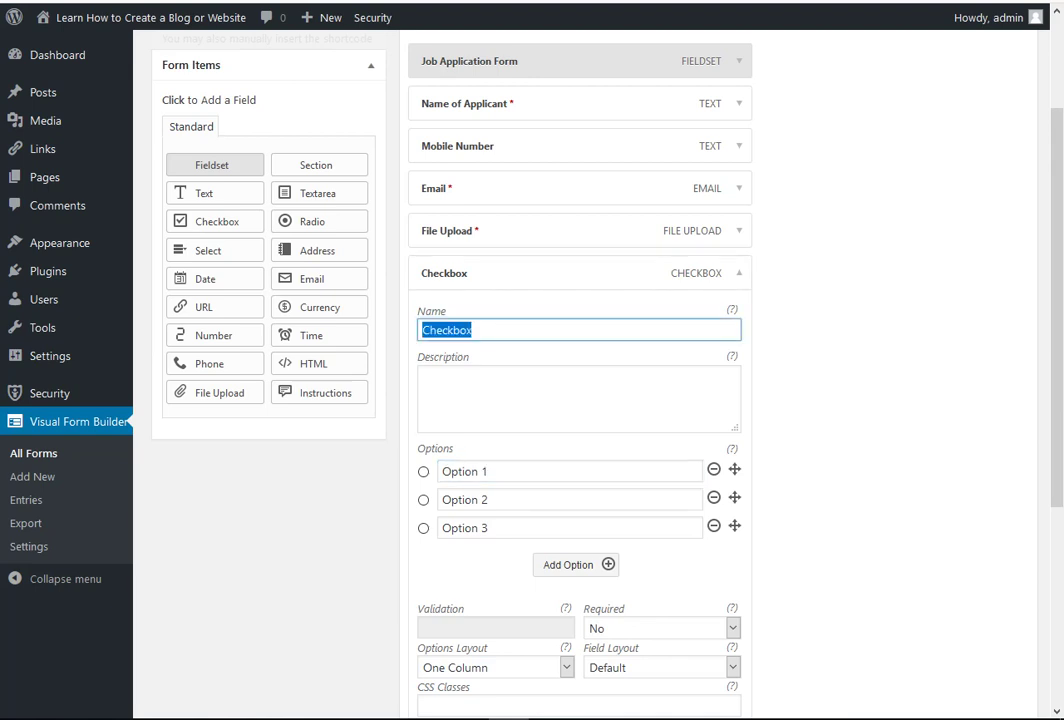
pyautogui.write('Select')
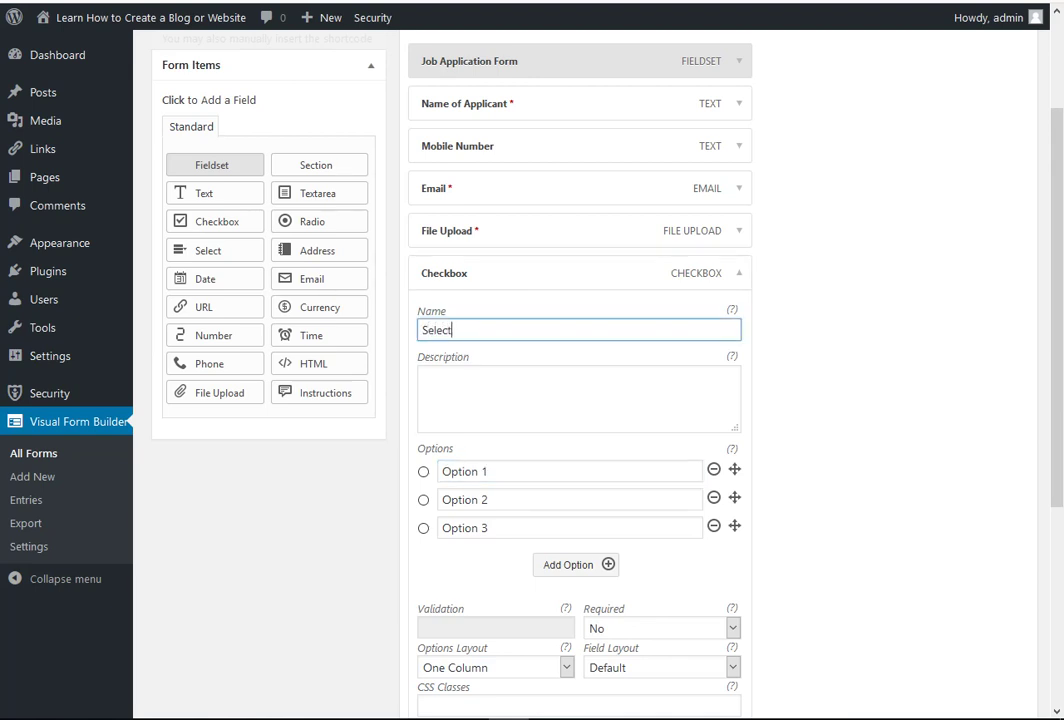
pyautogui.write(' Job')
# - Replace the first three options with IT Manager, Accountant and Database Administrator
pyautogui.moveTo(491, 472); pyautogui.dragTo(440, 472)
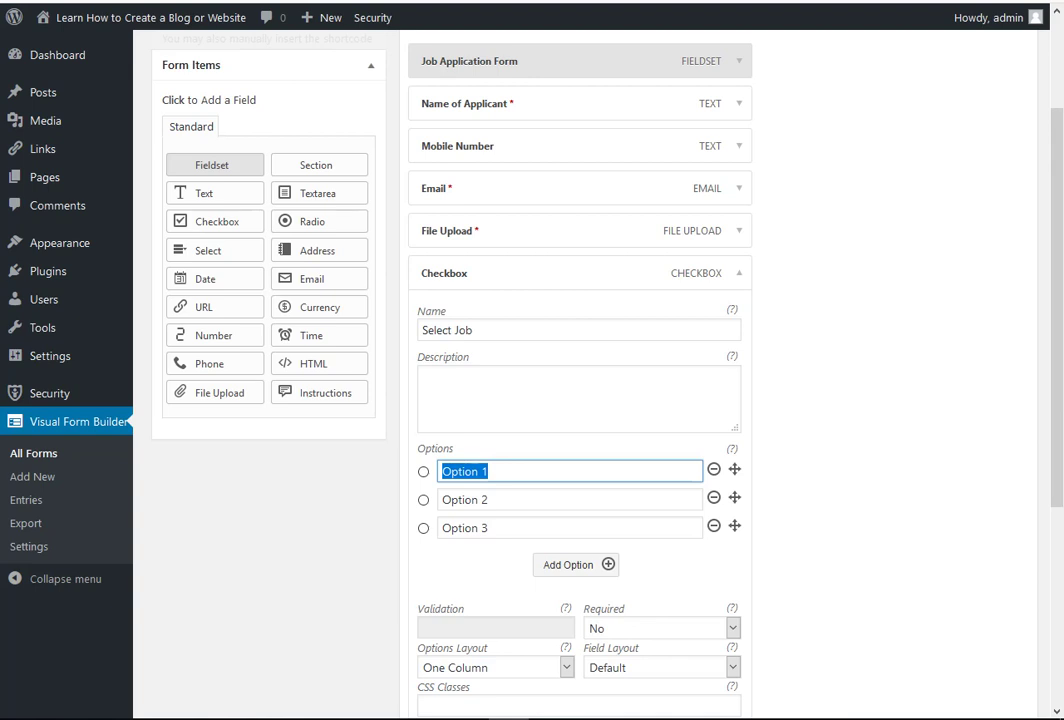
pyautogui.write('IT')
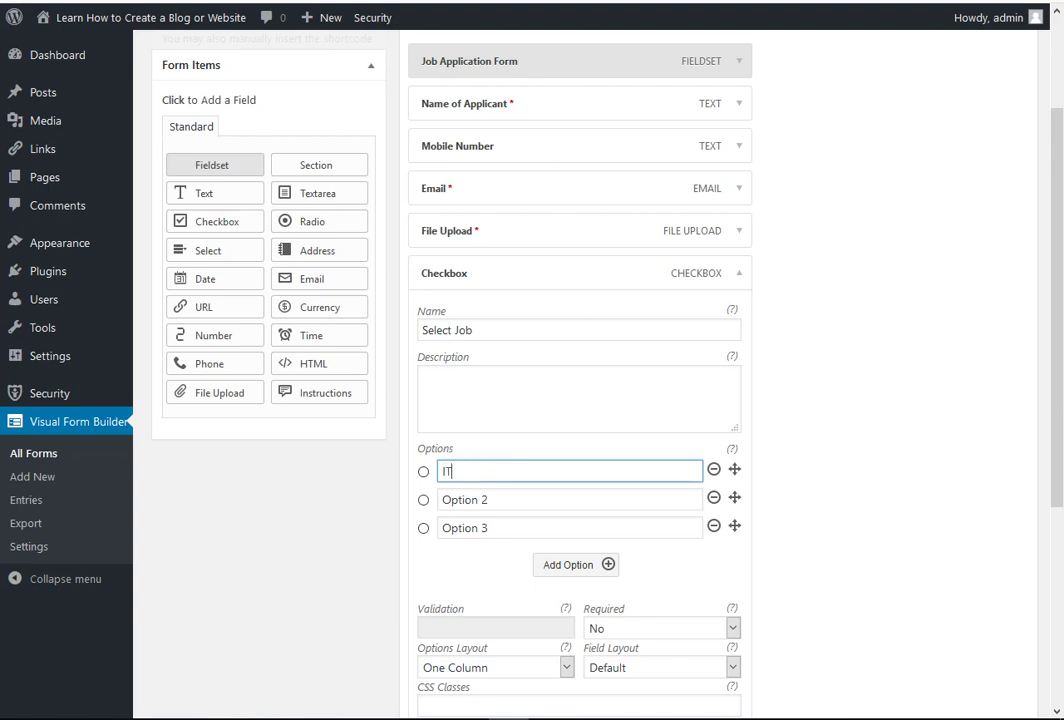
pyautogui.write(' Manager')
pyautogui.moveTo(492, 500); pyautogui.dragTo(440, 500)
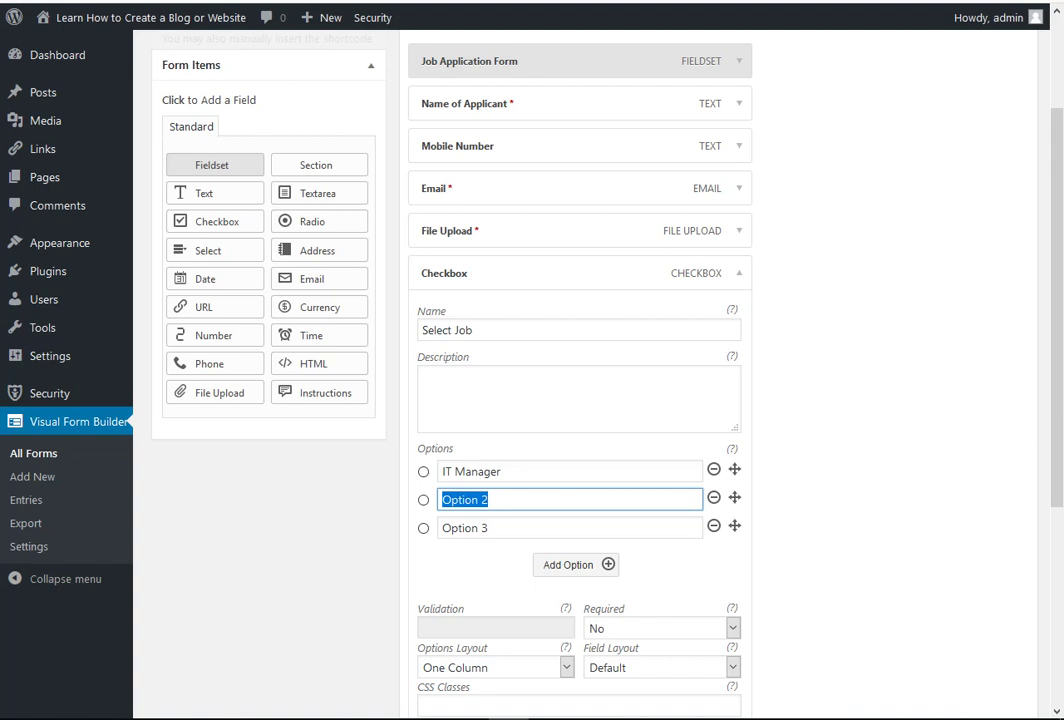
pyautogui.write('Accoun')
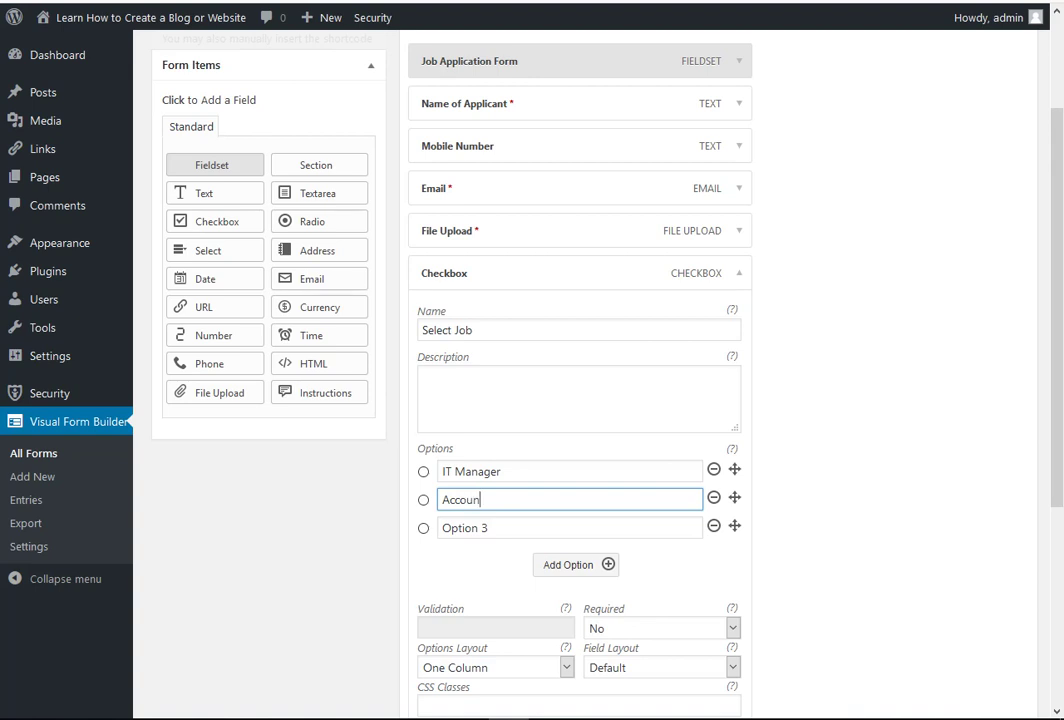
pyautogui.write('tant')
pyautogui.moveTo(490, 528); pyautogui.dragTo(441, 528)
pyautogui.write('Da')
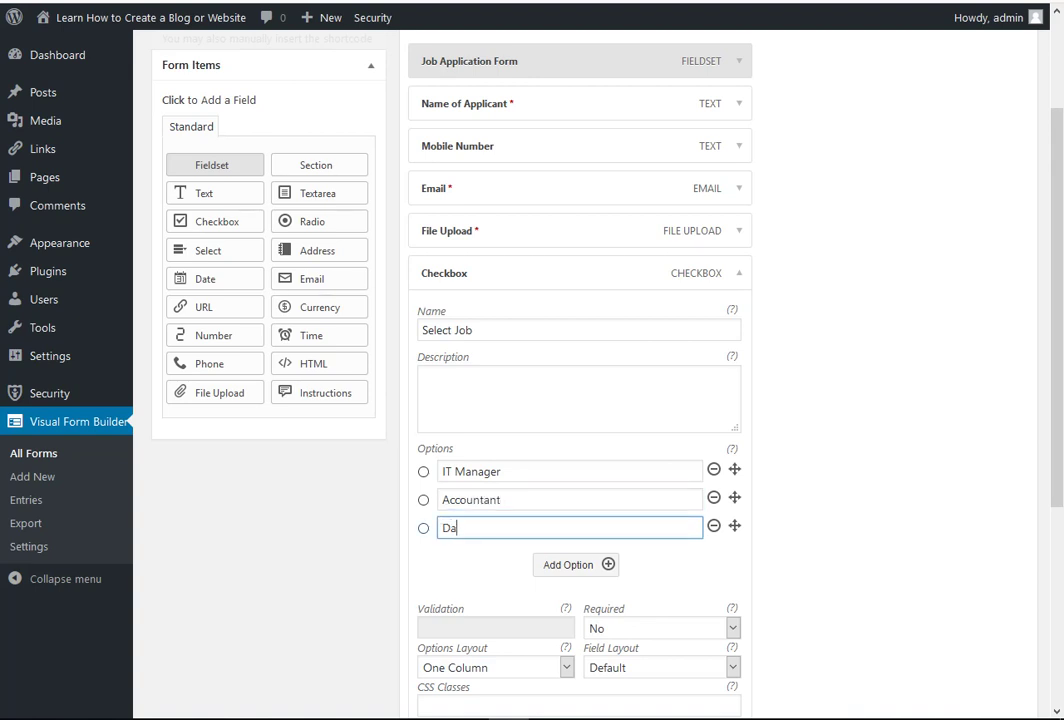
pyautogui.write('tabase Administrator')
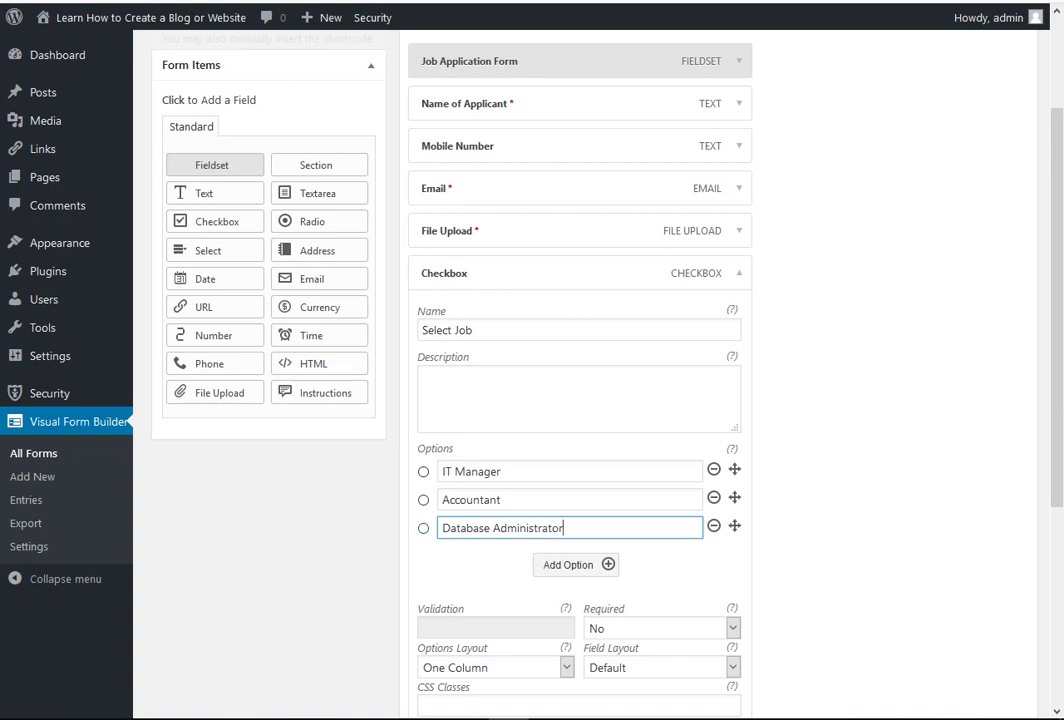
# - Add a fourth option, Wordpress Developer, and save the form
pyautogui.press('Tab')
pyautogui.click(576, 565)
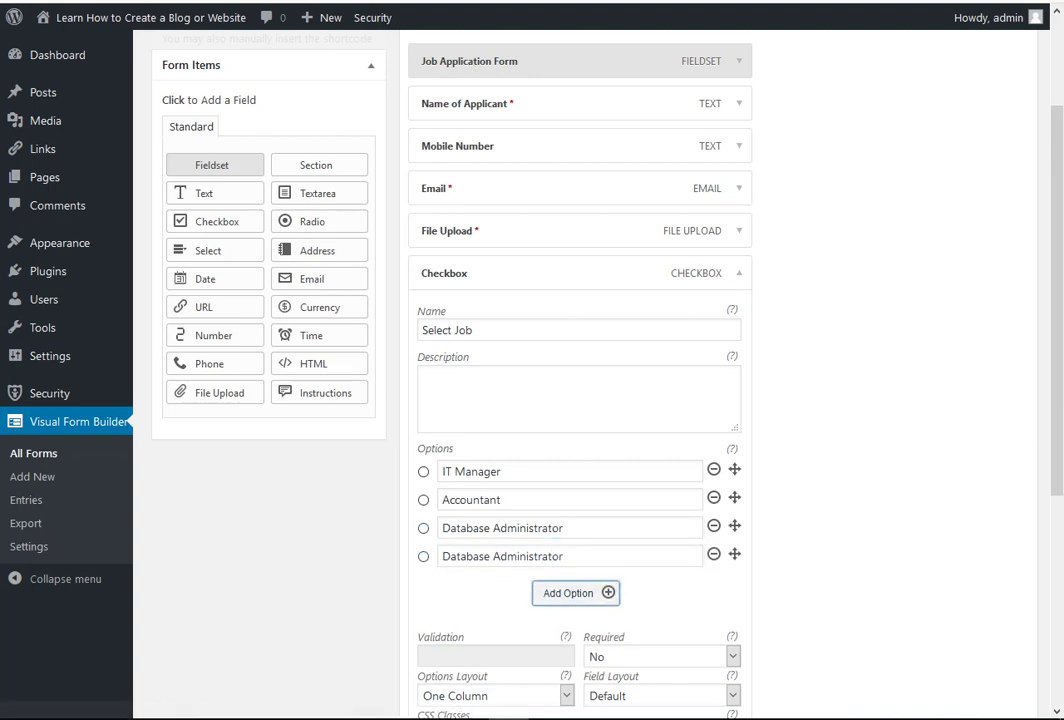
pyautogui.moveTo(568, 556); pyautogui.dragTo(438, 556)
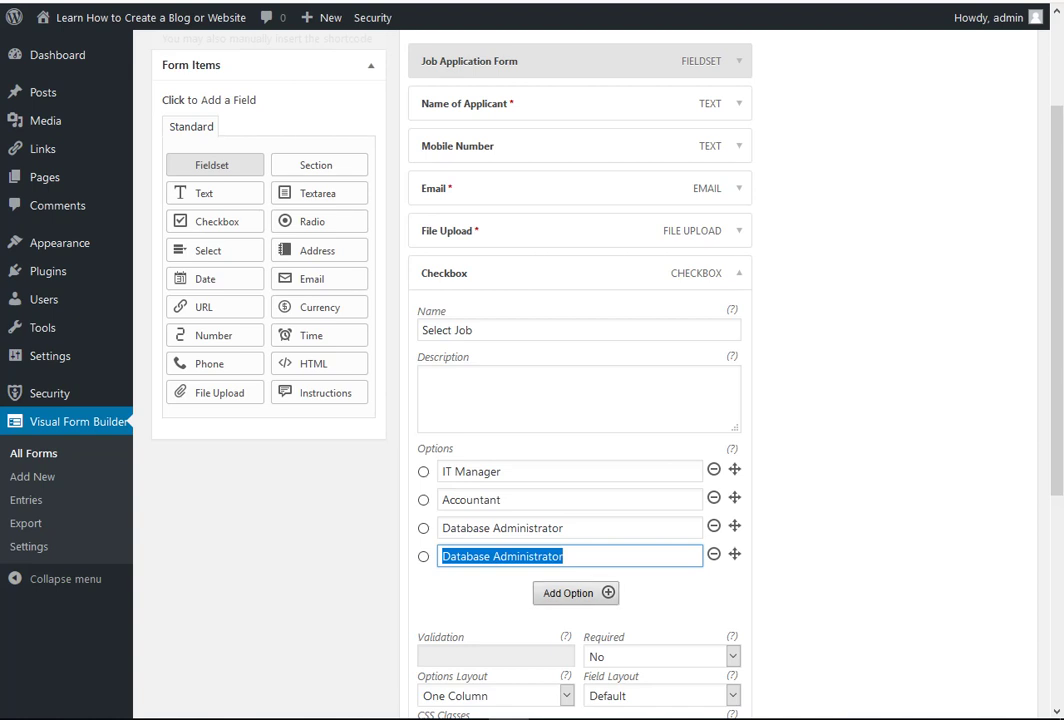
pyautogui.press('Tab')
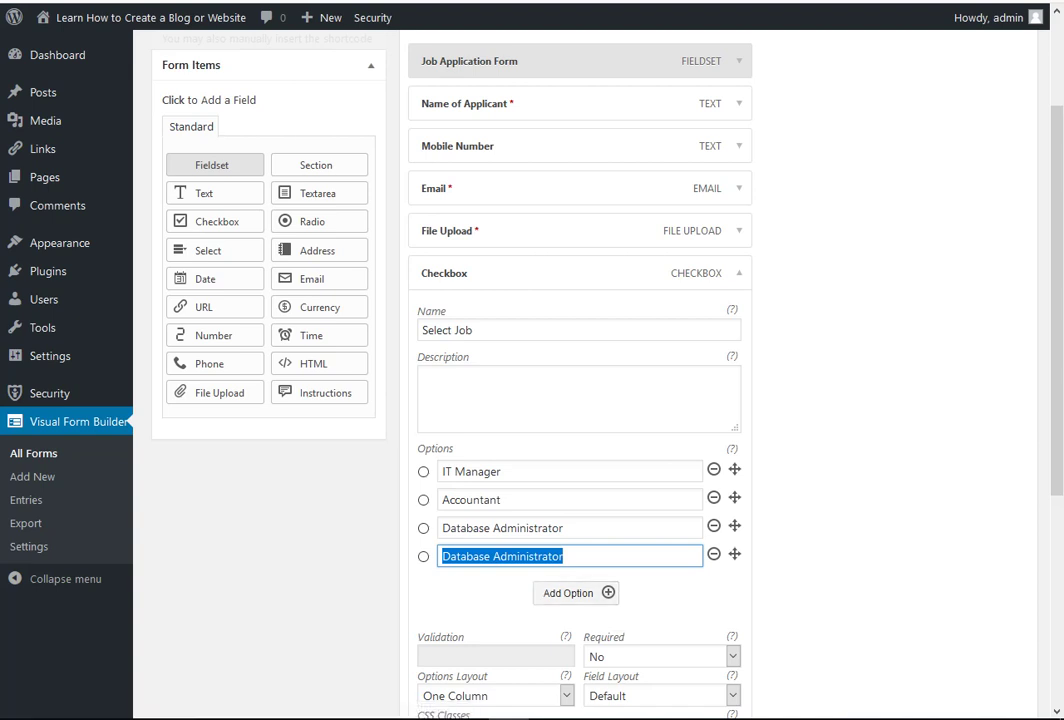
pyautogui.write('Word')
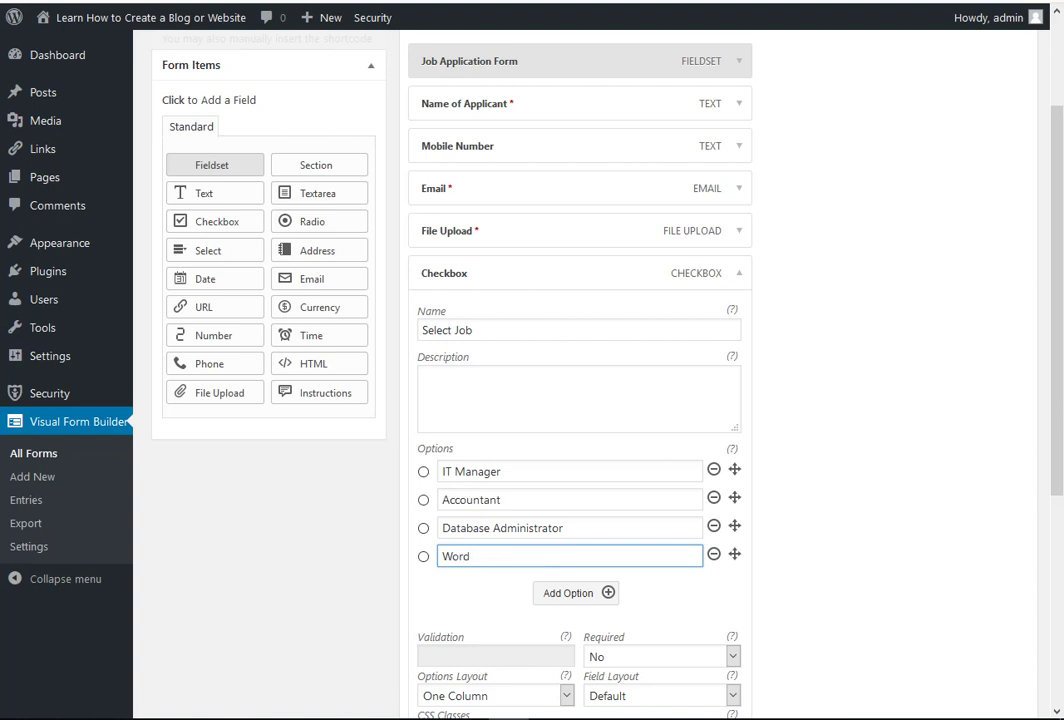
pyautogui.write('press')
pyautogui.write('Developer')
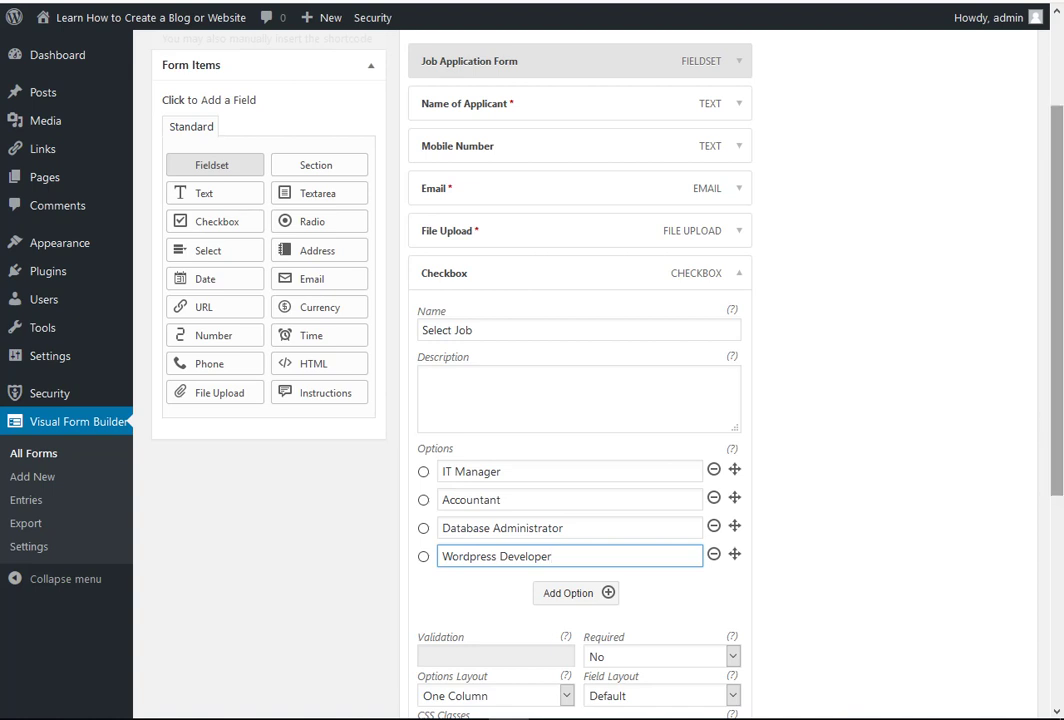
pyautogui.scroll(-3, 580, 400)
pyautogui.moveTo(1057, 485); pyautogui.dragTo(1057, 480)
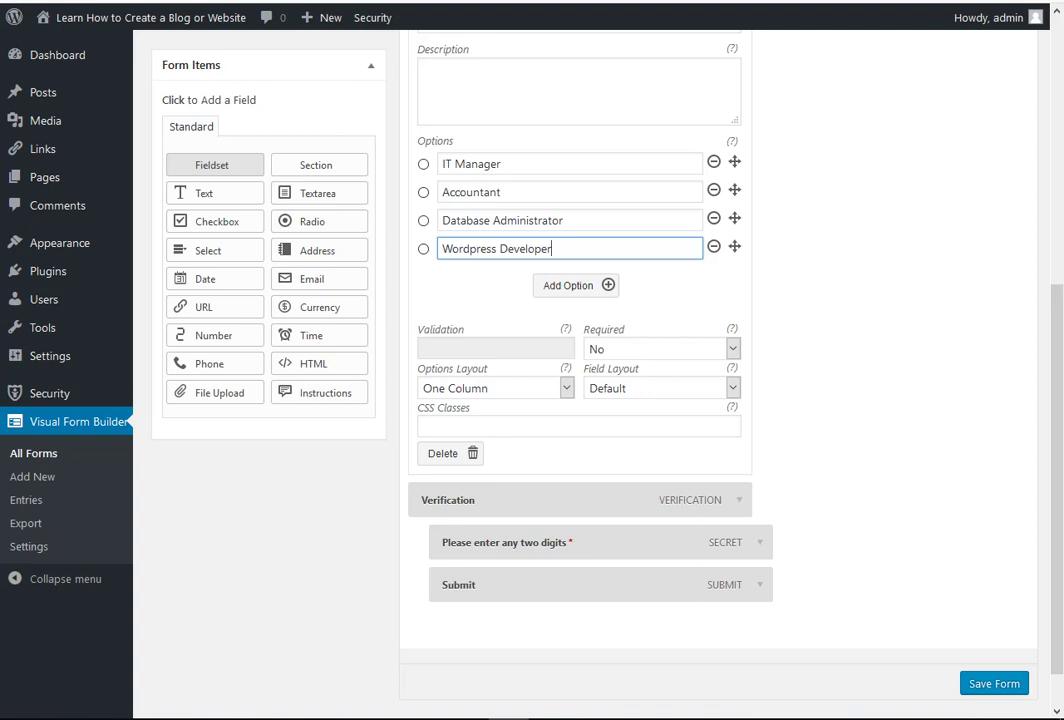
pyautogui.click(994, 683)
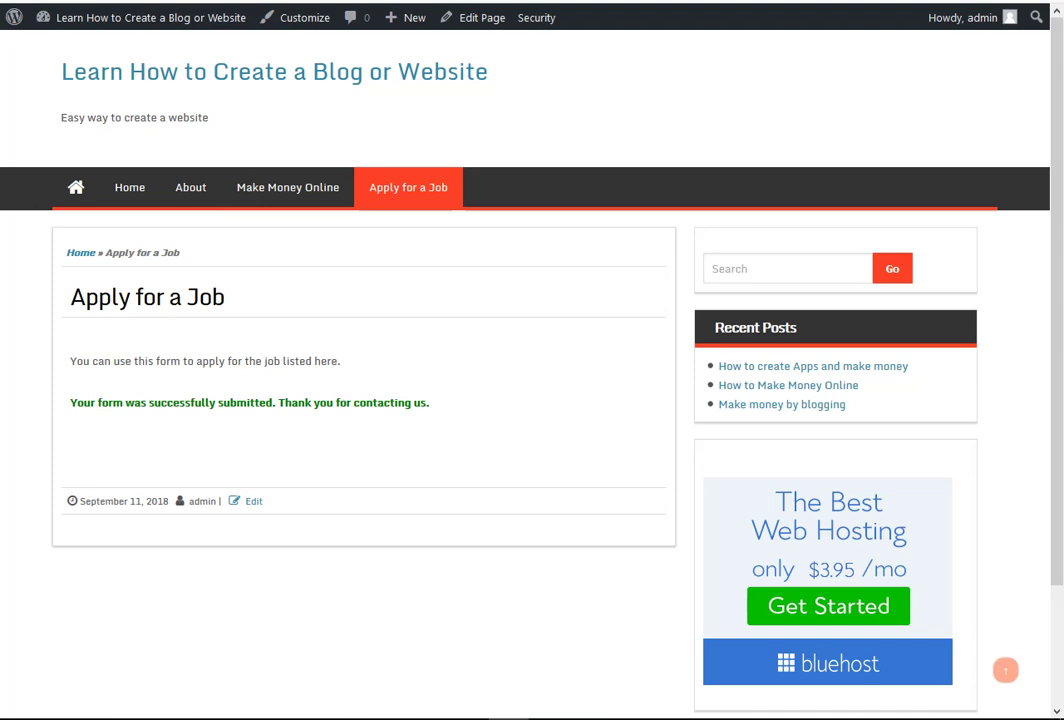
# - Reload the live Apply for a Job page and tick IT Manager, Database Administrator and Accountant
pyautogui.click(408, 188)
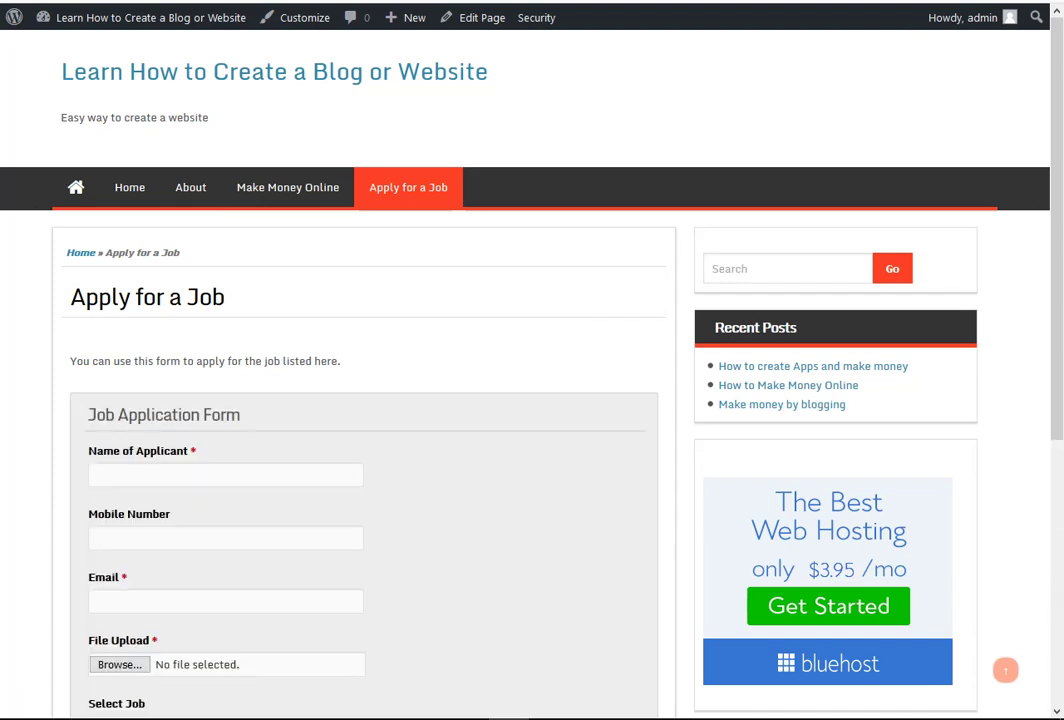
pyautogui.moveTo(1057, 250); pyautogui.dragTo(1057, 403)
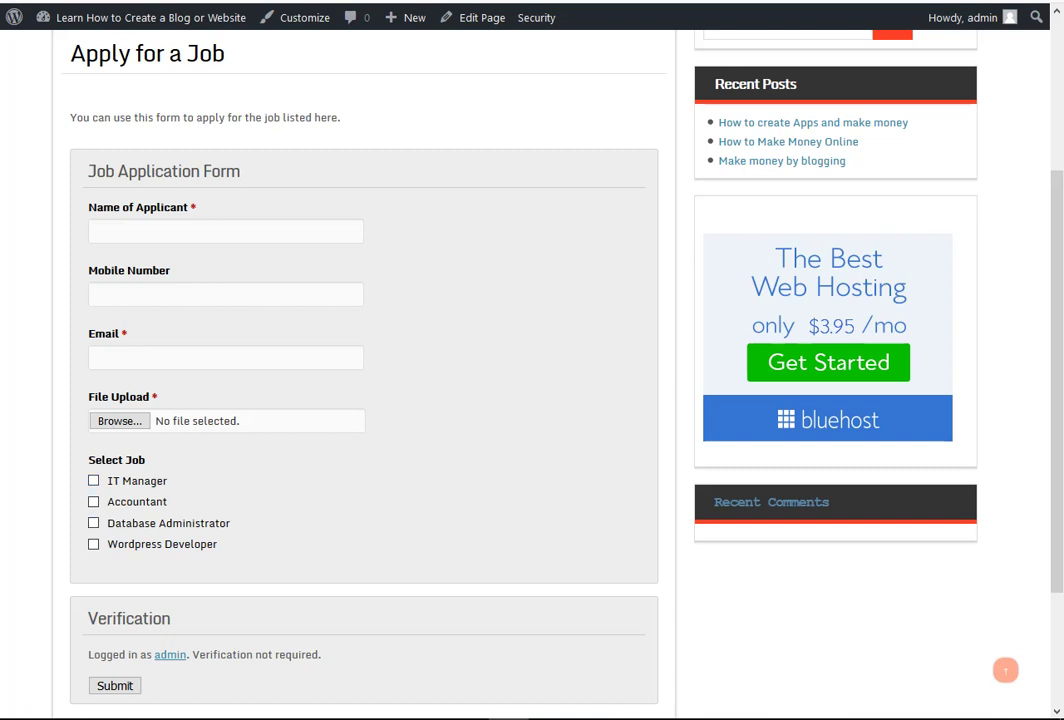
pyautogui.click(94, 481)
pyautogui.click(94, 523)
pyautogui.click(94, 502)
pyautogui.moveTo(1057, 380); pyautogui.dragTo(1057, 224)
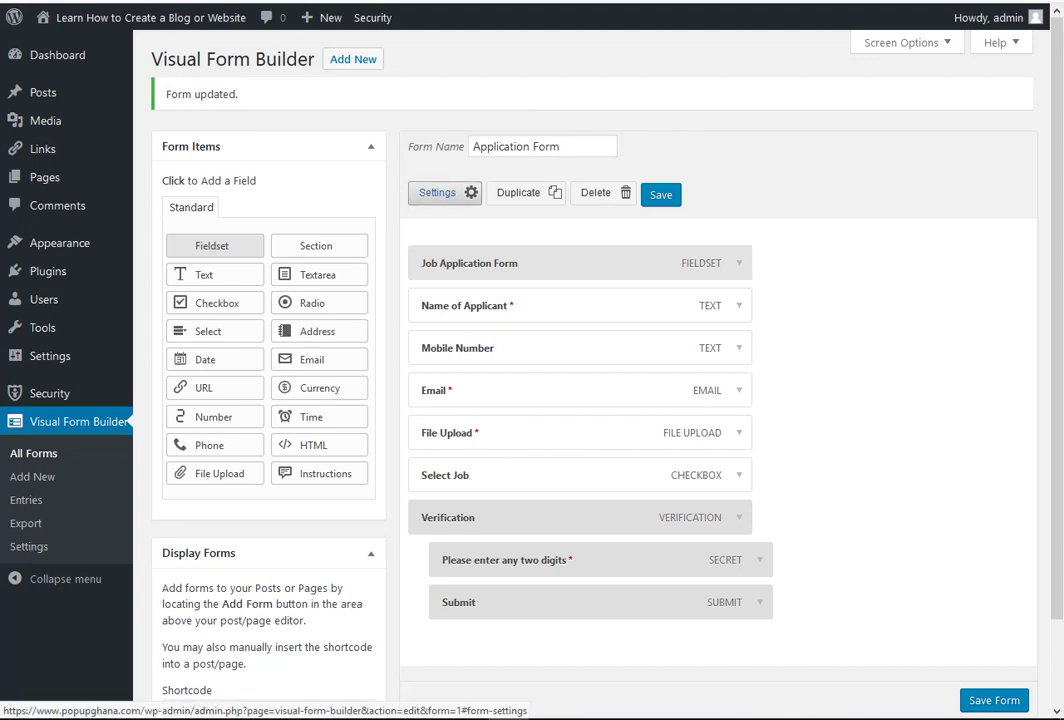
# - Keep the form's Confirmation as a Text message after trying Redirect, save, and review the live form
pyautogui.click(437, 192)
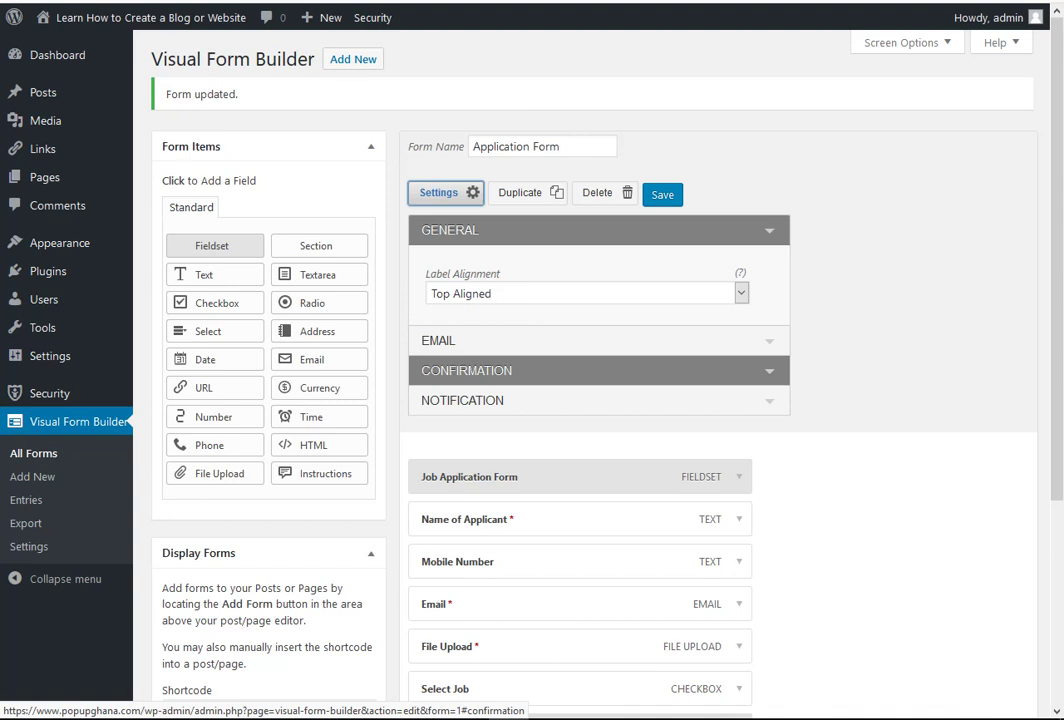
pyautogui.click(500, 370)
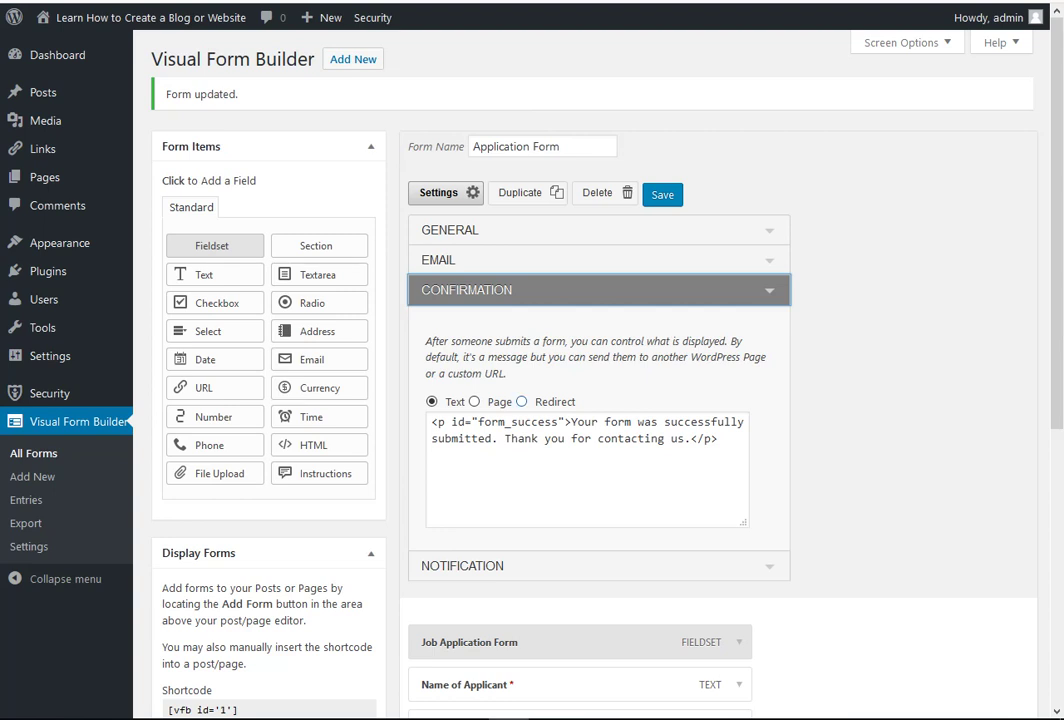
pyautogui.click(522, 402)
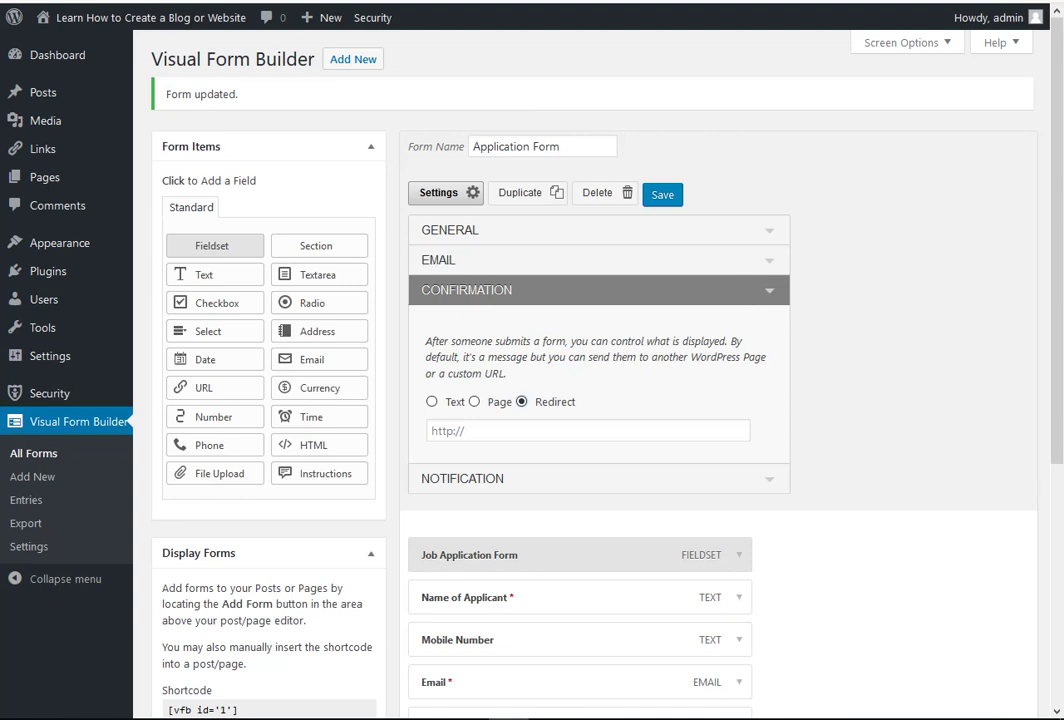
pyautogui.click(431, 401)
pyautogui.click(662, 194)
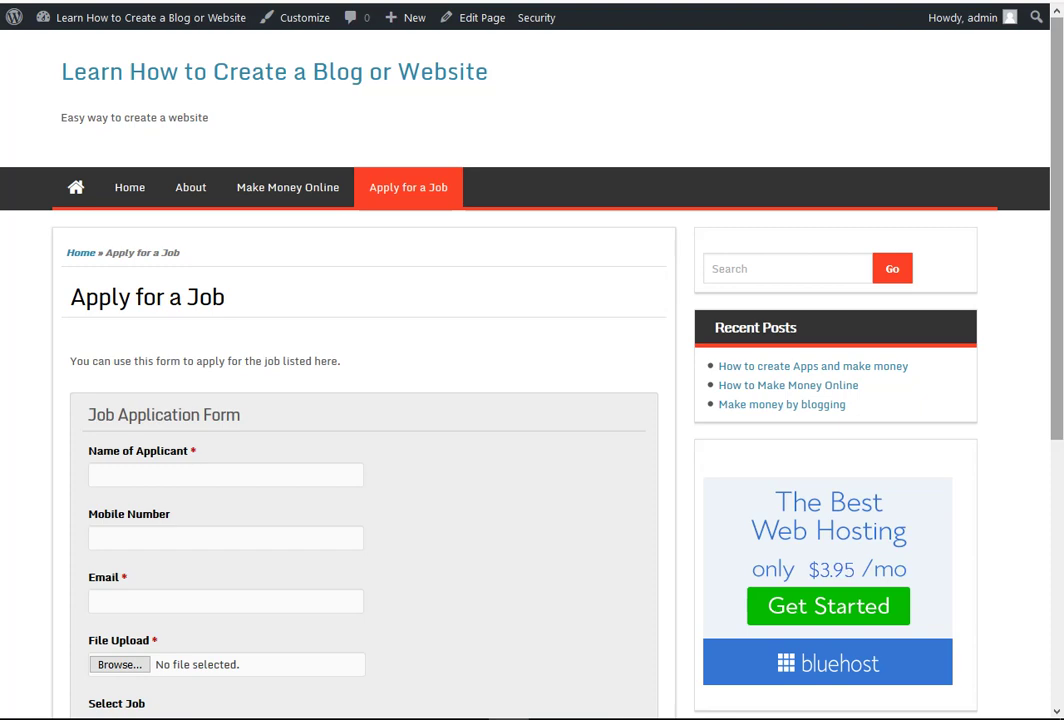
pyautogui.scroll(-2, 440, 360)
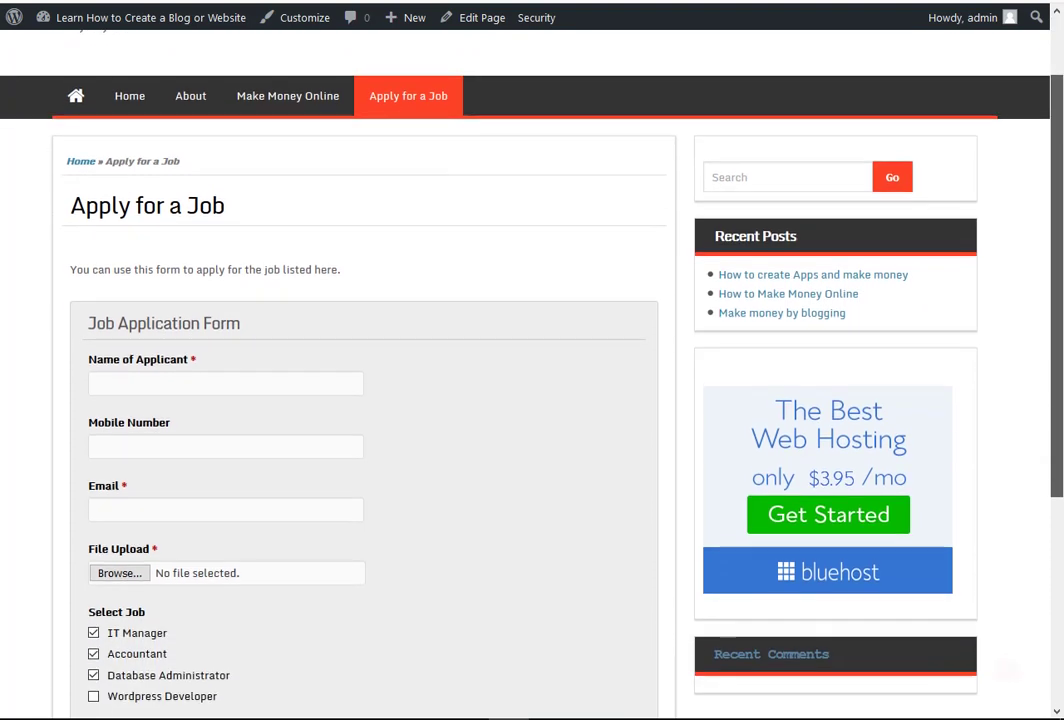
pyautogui.scroll(-2, 440, 360)
pyautogui.scroll(1, 440, 360)
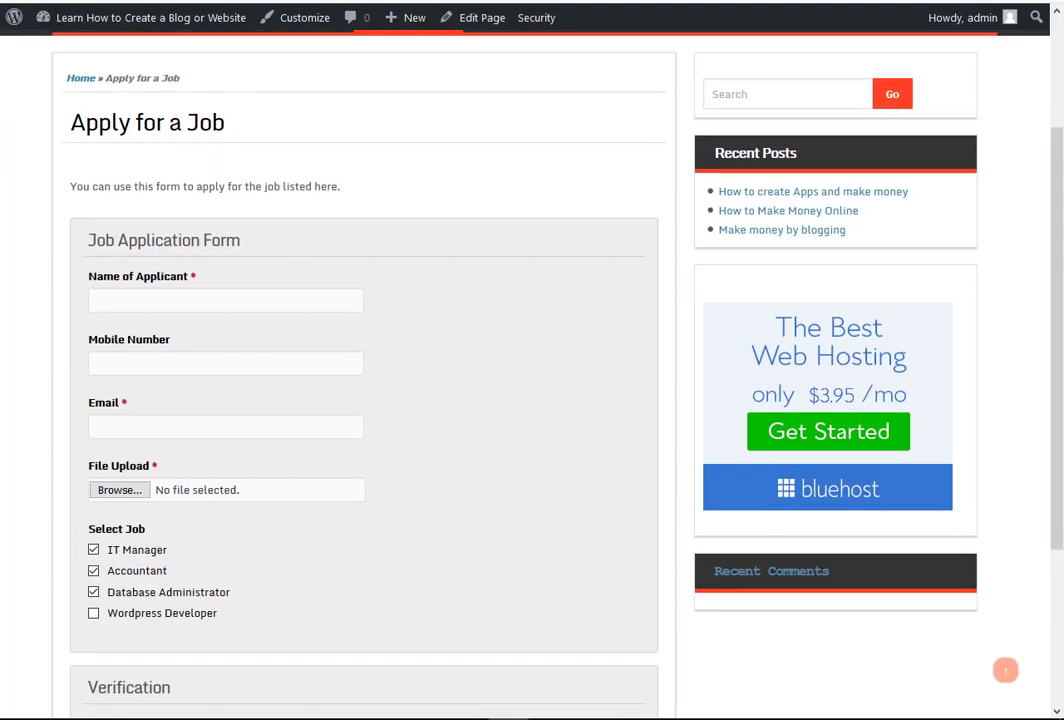